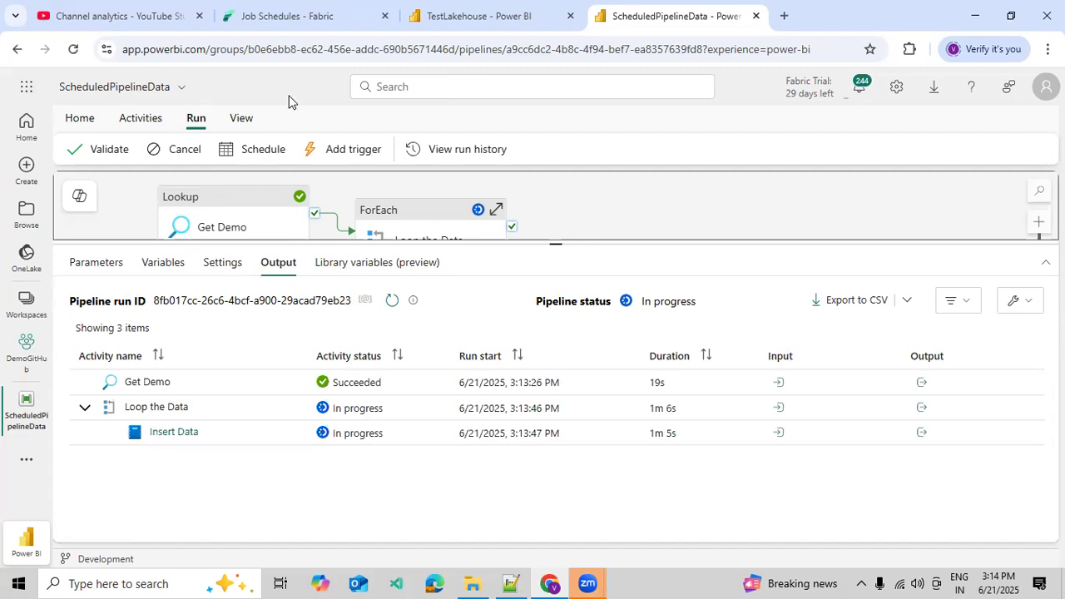
Check the activity statuses of the ScheduledPipelineData run and view the scheduleinformation table in TestLakehouse.
left_click(291, 16)
scroll(427, 278, "down", 3)
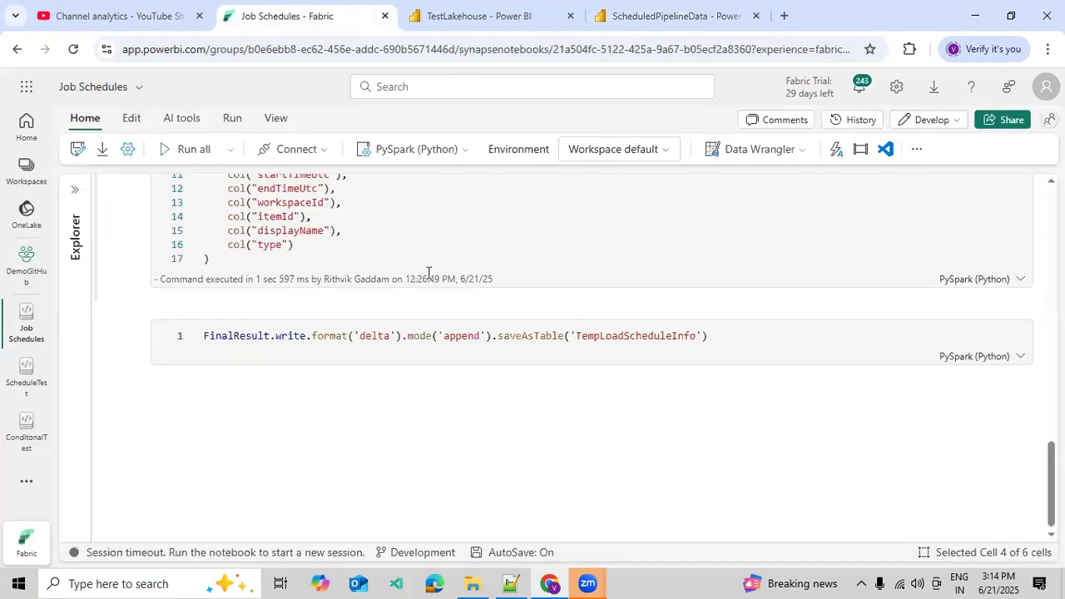
scroll(541, 250, "up", 6)
left_click(641, 33)
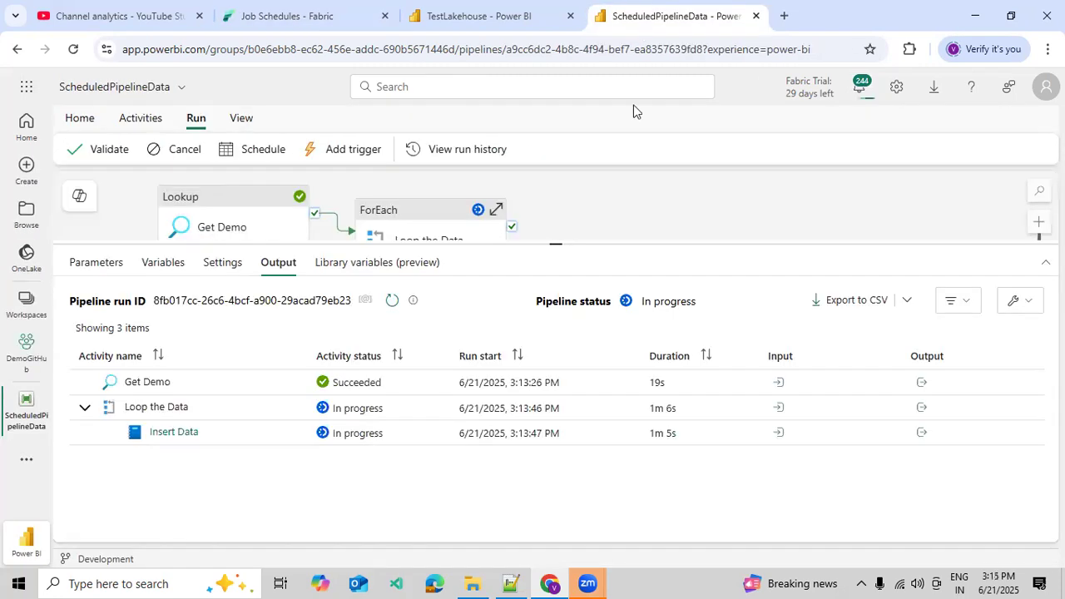
left_click(480, 24)
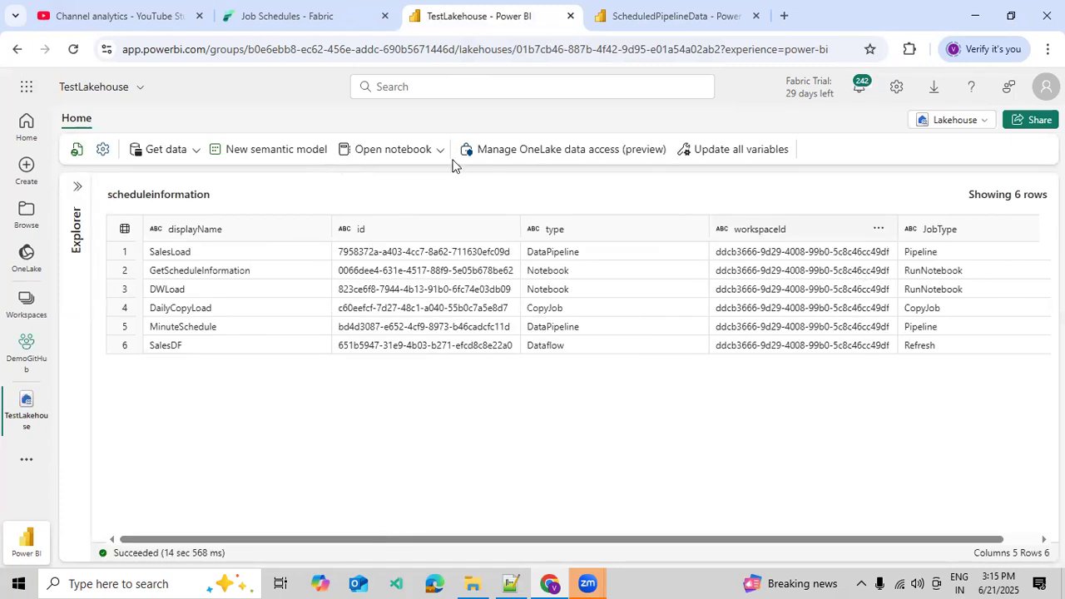
Examine the TempDf query in the Job Schedules notebook, including its scheduleinformation source table.
left_click(330, 27)
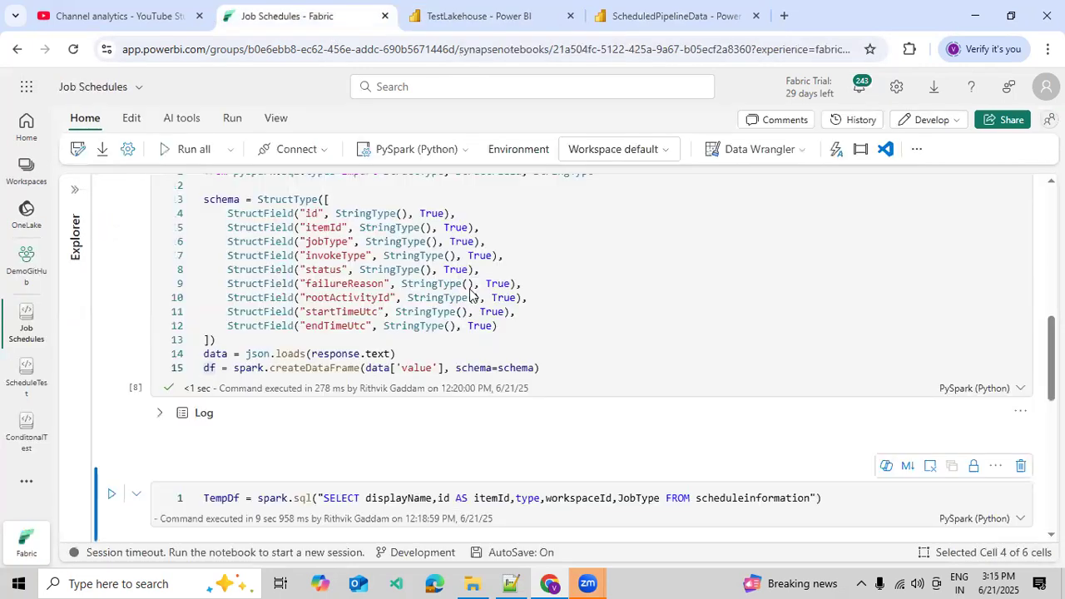
scroll(374, 341, "down", 2)
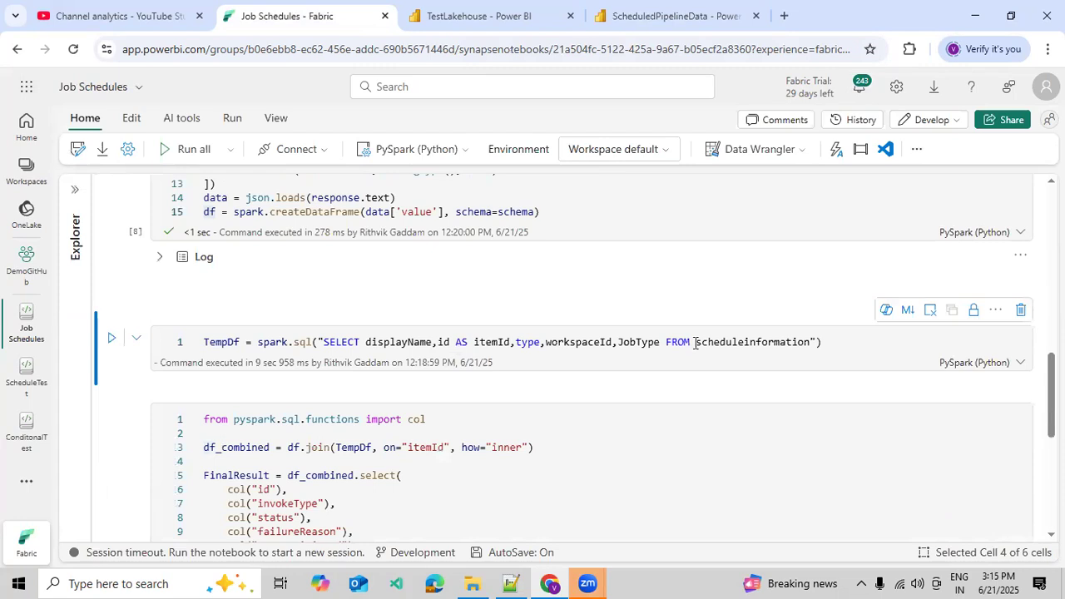
left_click(749, 342)
key("ctrl+d")
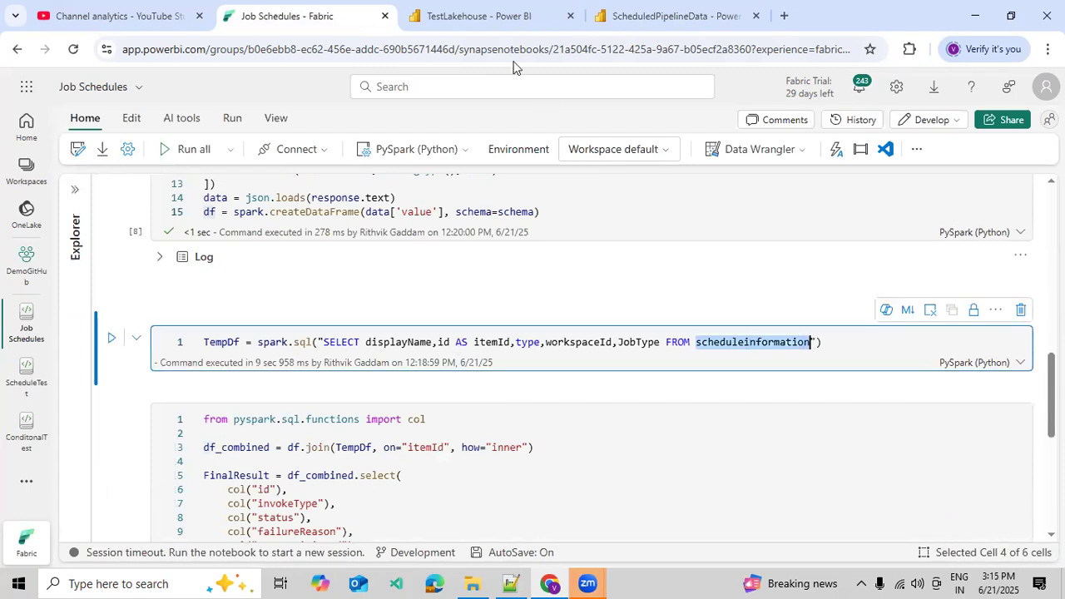
double_click(227, 342)
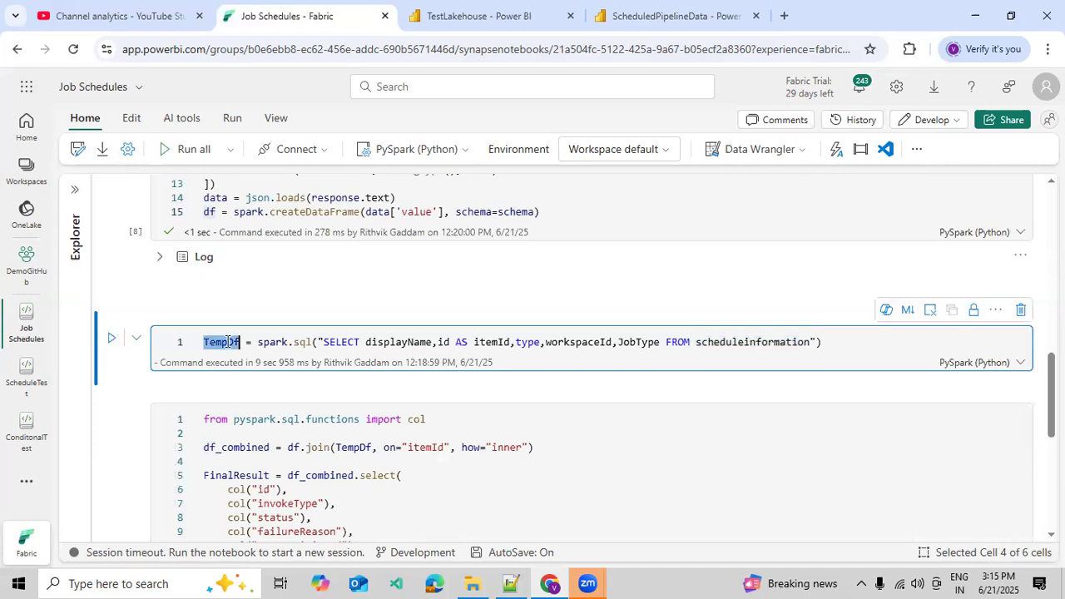
left_click(338, 463)
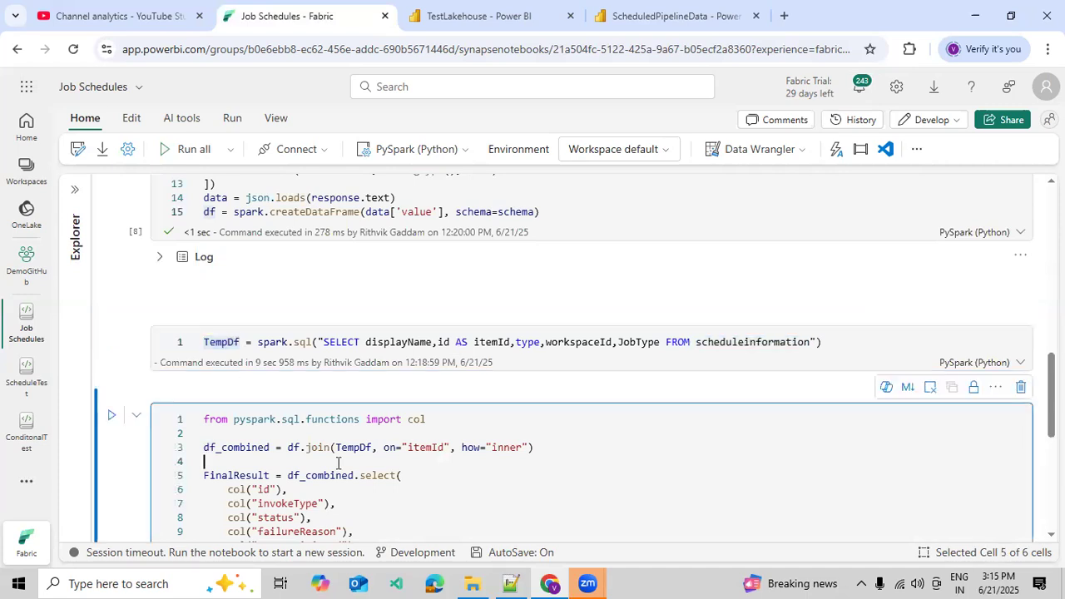
Review the notebook's cells, covering the parameters, the job instances API request, the schema definition and the final table write.
scroll(338, 346, "up", 4)
left_click(325, 384)
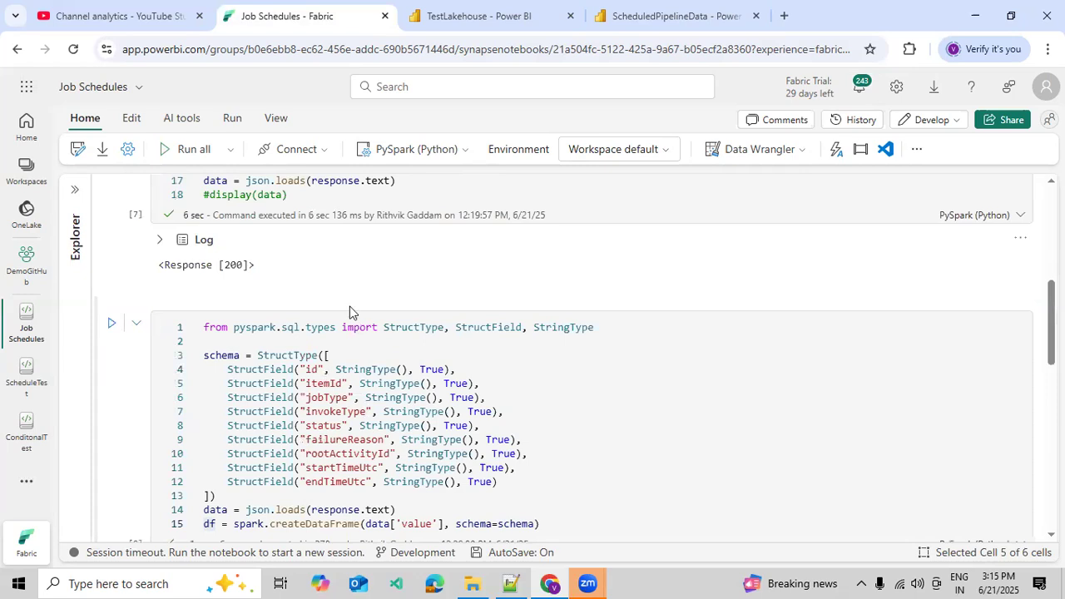
scroll(387, 307, "up", 2)
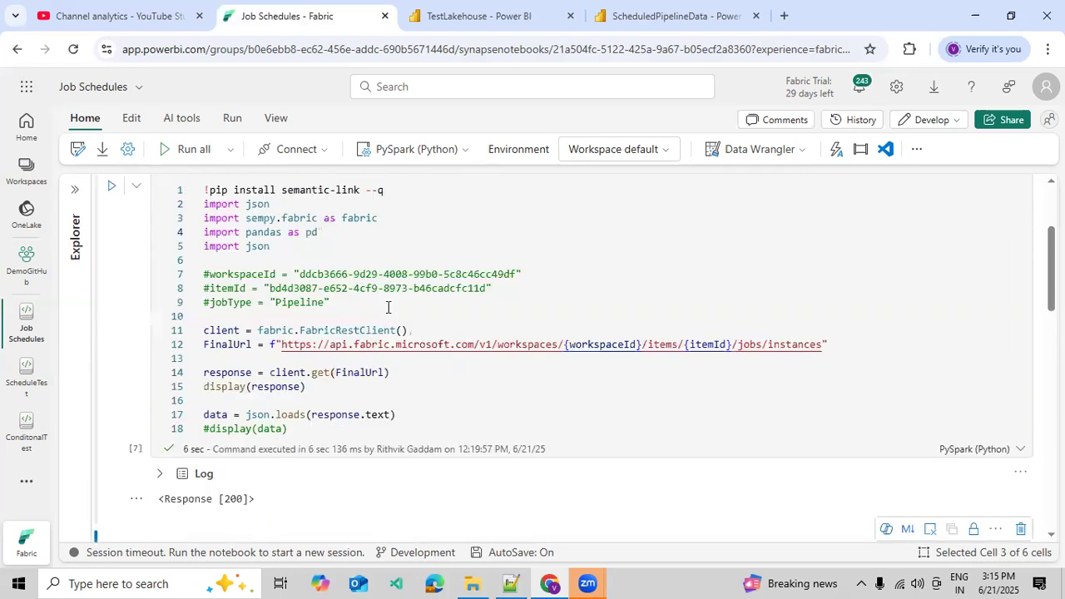
scroll(387, 312, "up", 2)
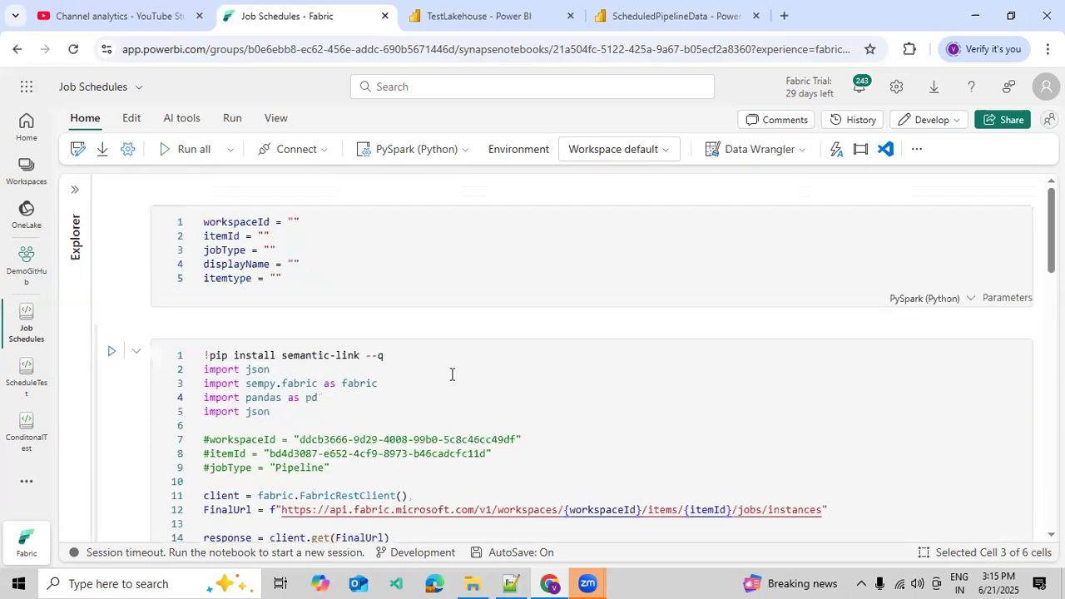
scroll(456, 350, "down", 3)
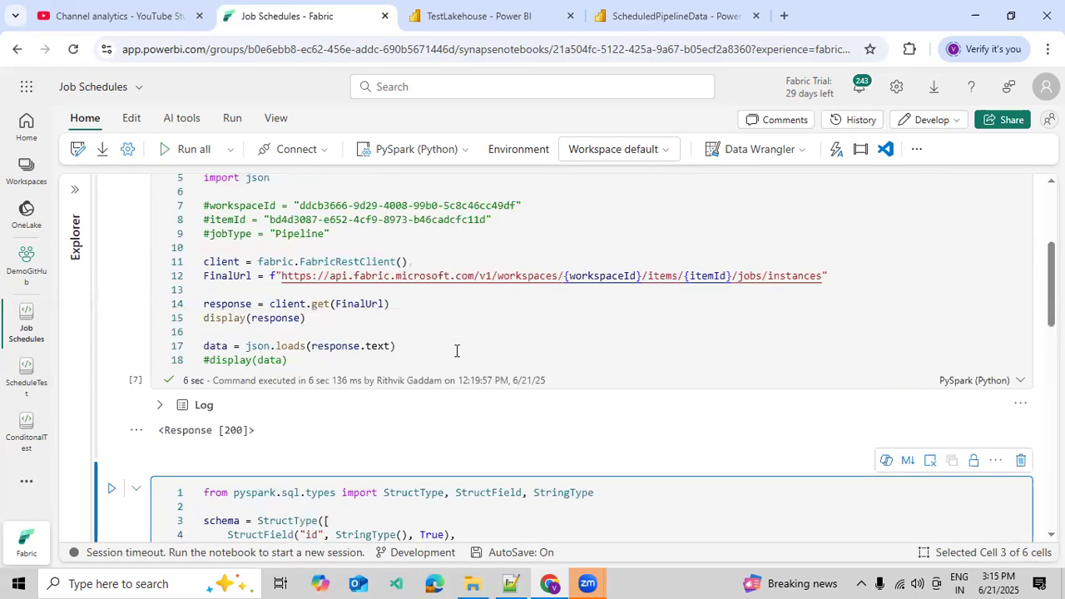
scroll(456, 350, "down", 5)
scroll(416, 349, "down", 3)
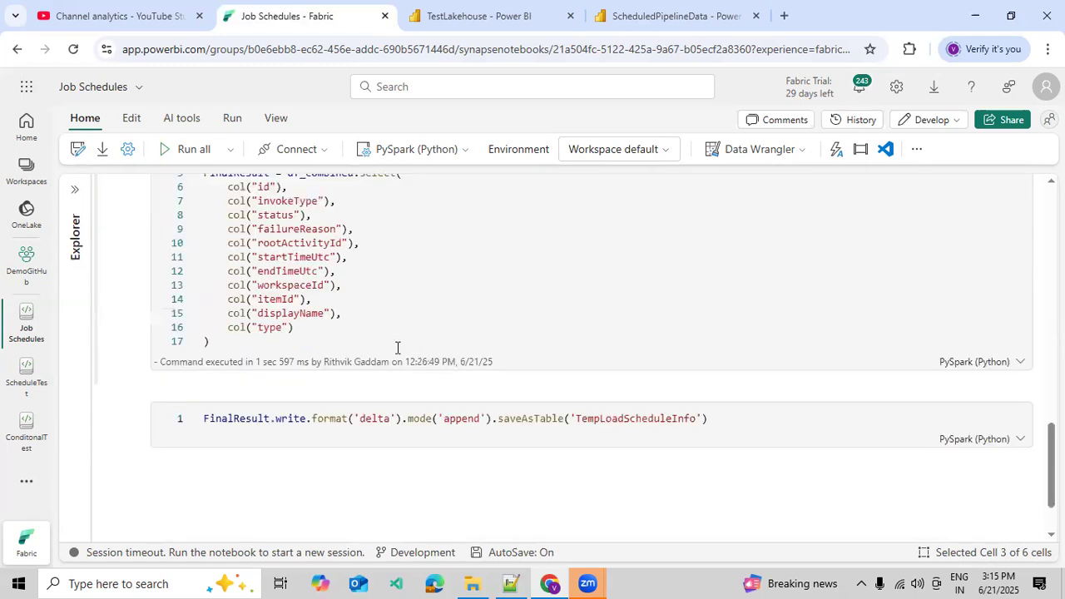
scroll(357, 374, "up", 3)
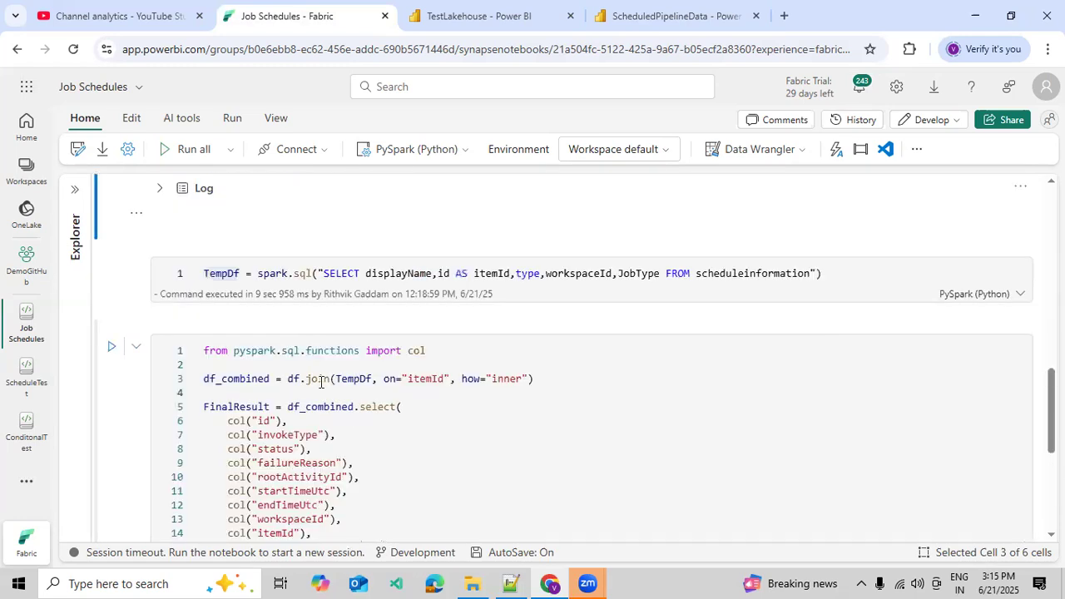
Examine the df_combined statement that joins df with TempDf, including its itemId key and inner join type.
left_click(239, 382)
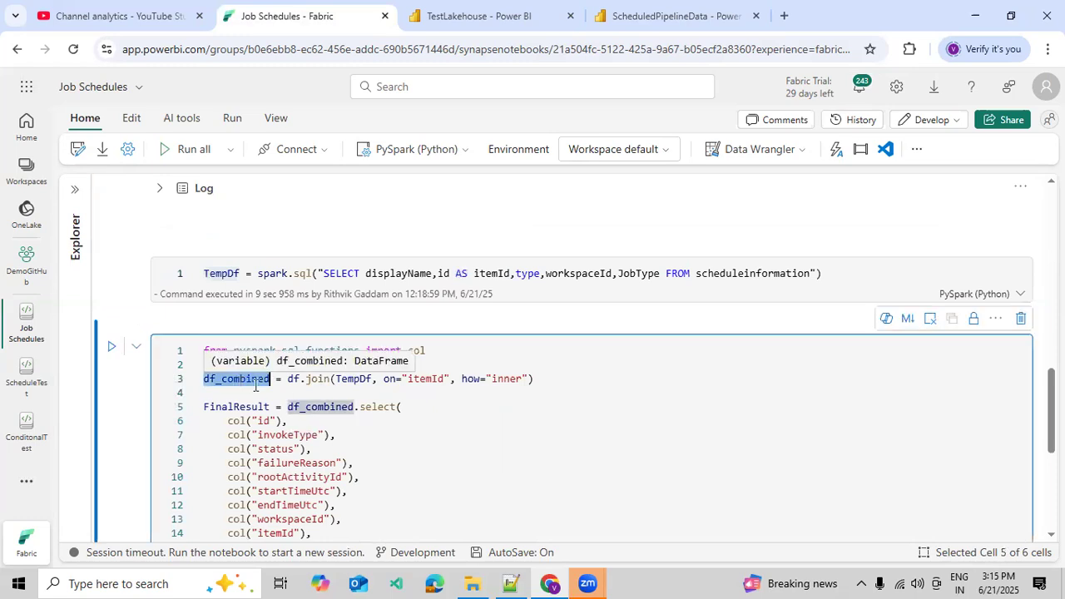
left_click(302, 379)
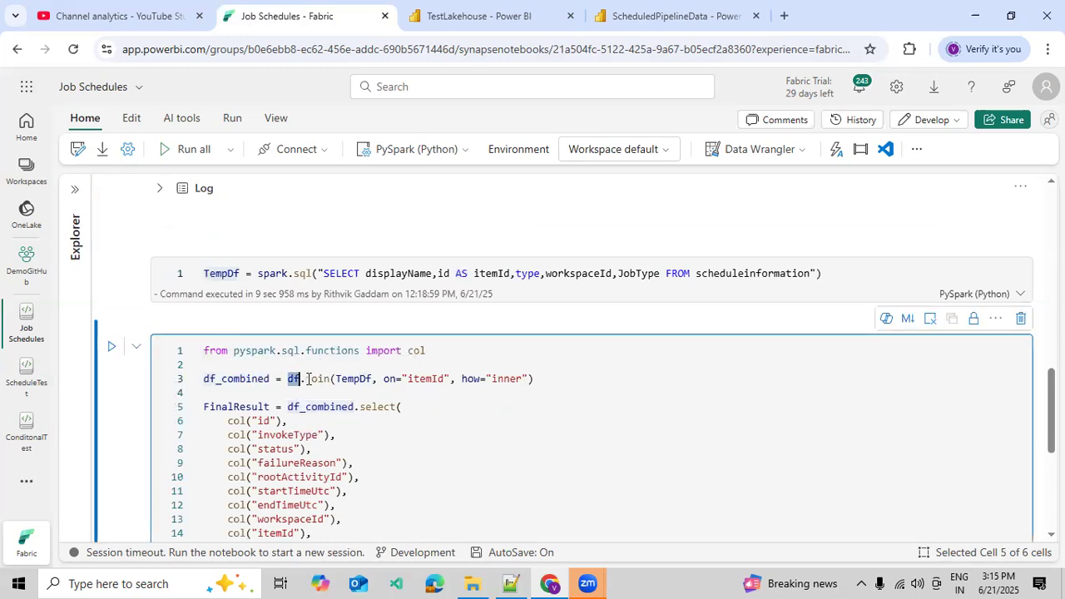
double_click(354, 379)
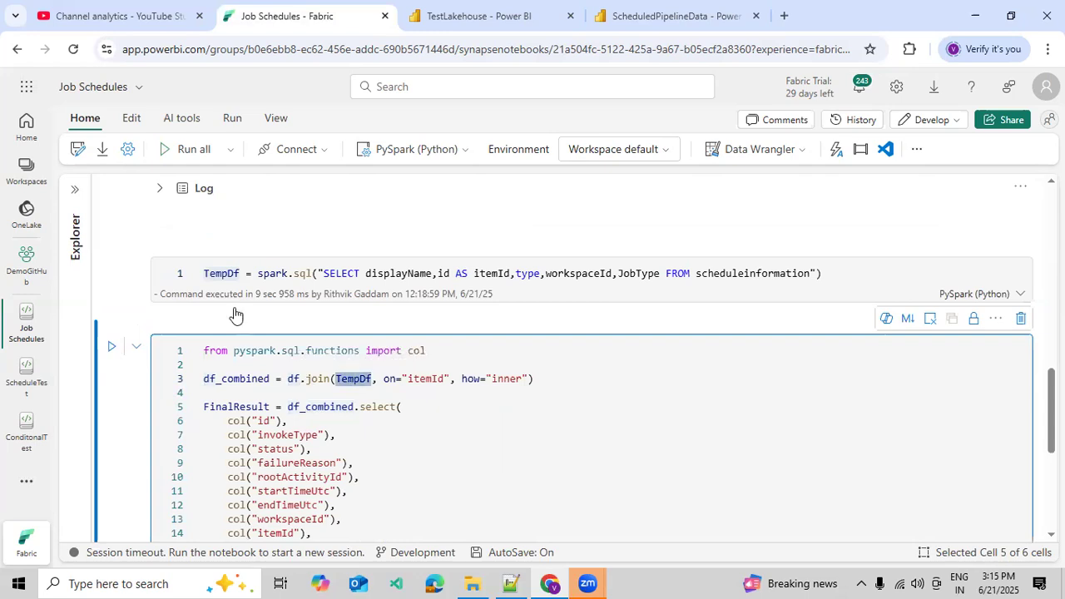
left_click(534, 260)
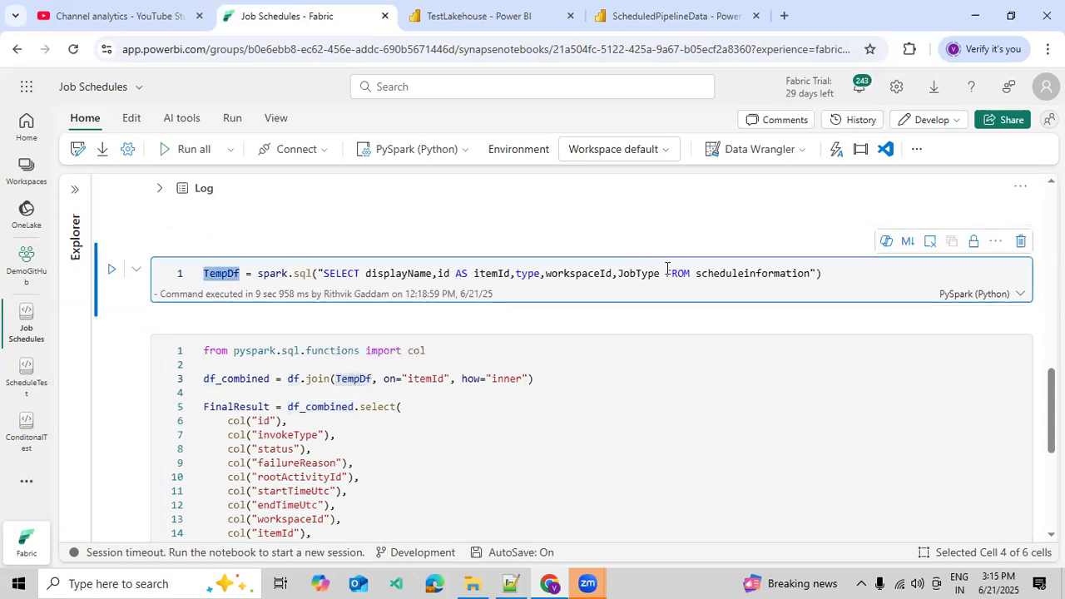
double_click(292, 381)
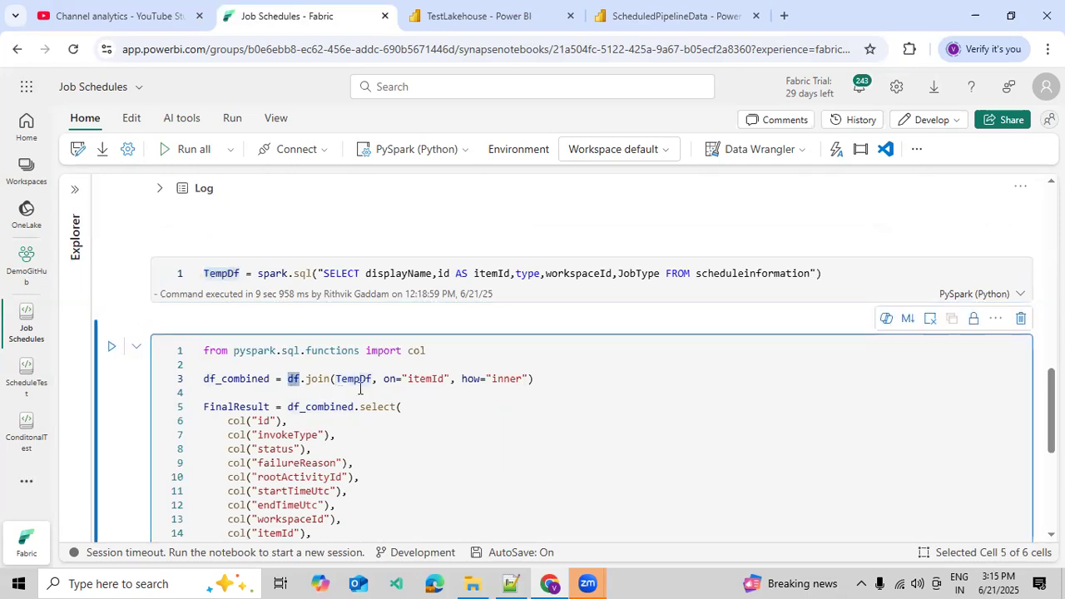
double_click(424, 381)
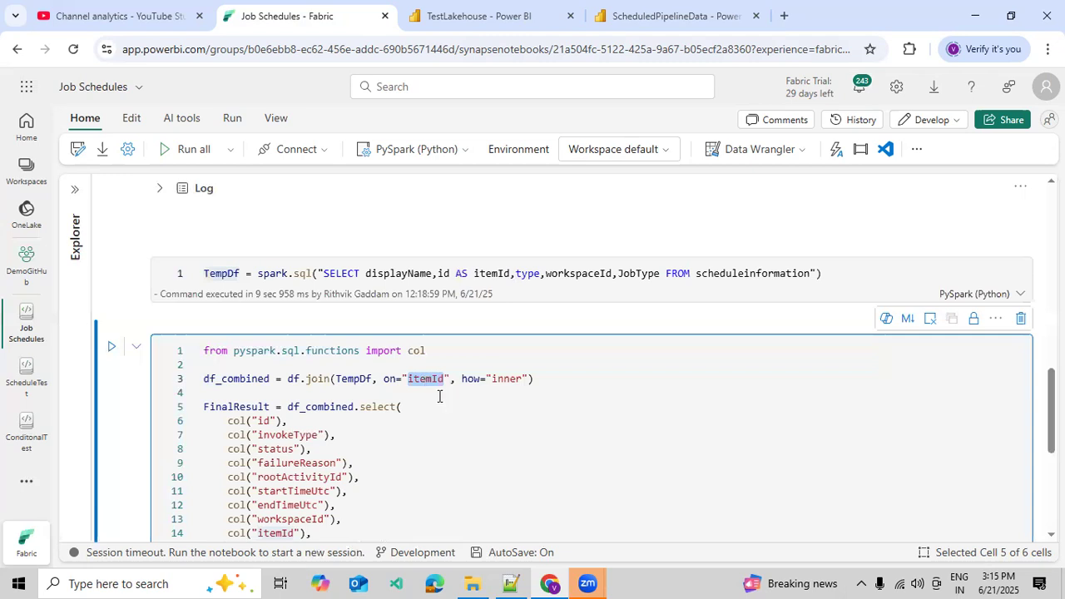
double_click(500, 381)
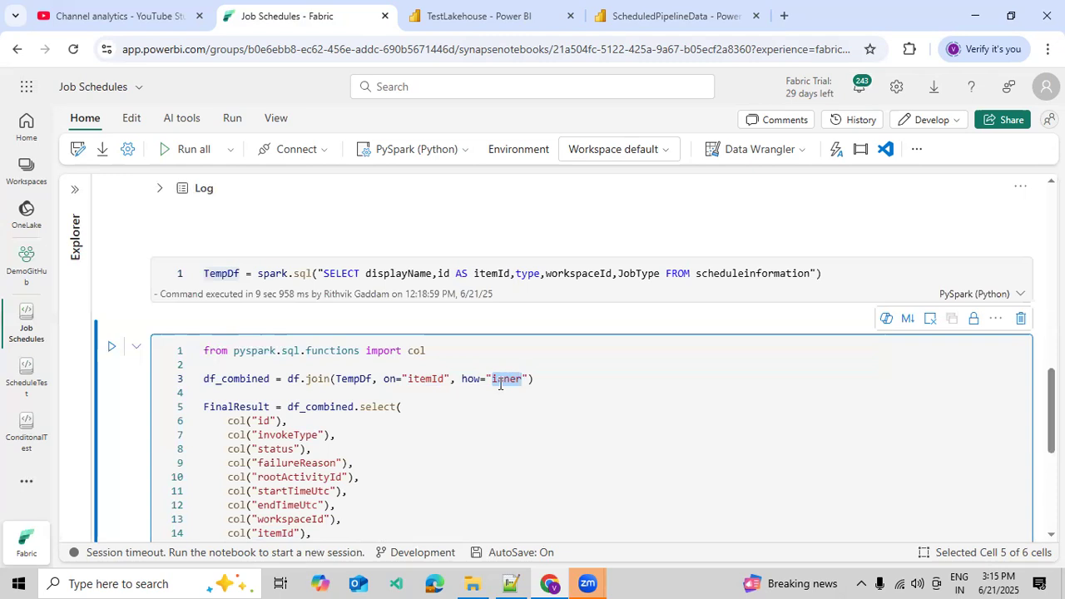
Examine the columns selected into FinalResult and the TempLoadScheduleInfo target table of the delta append write.
scroll(441, 391, "down", 1)
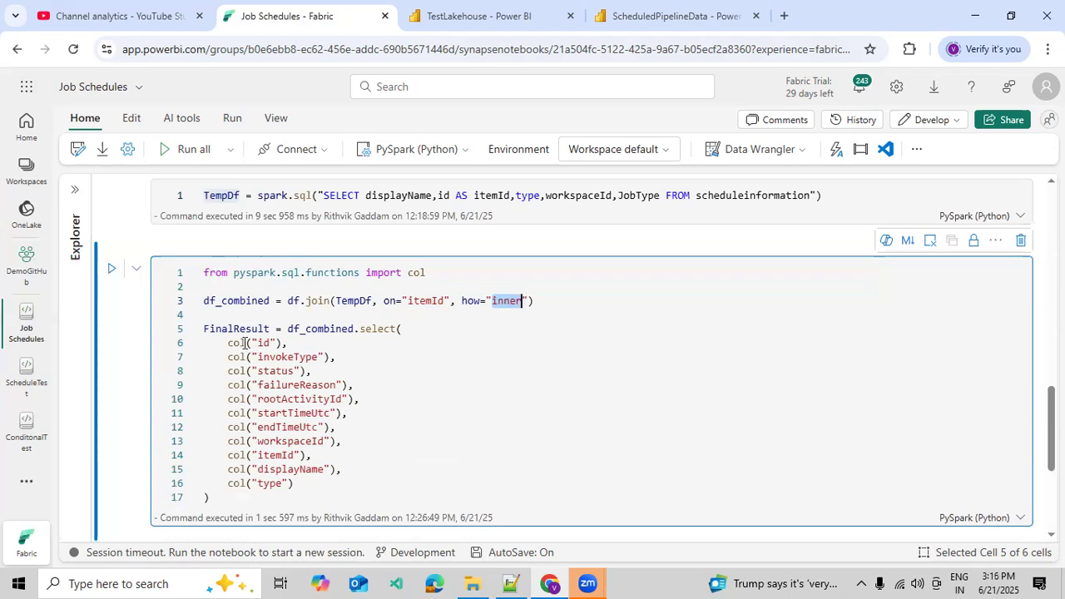
left_click_drag(247, 343, 289, 452)
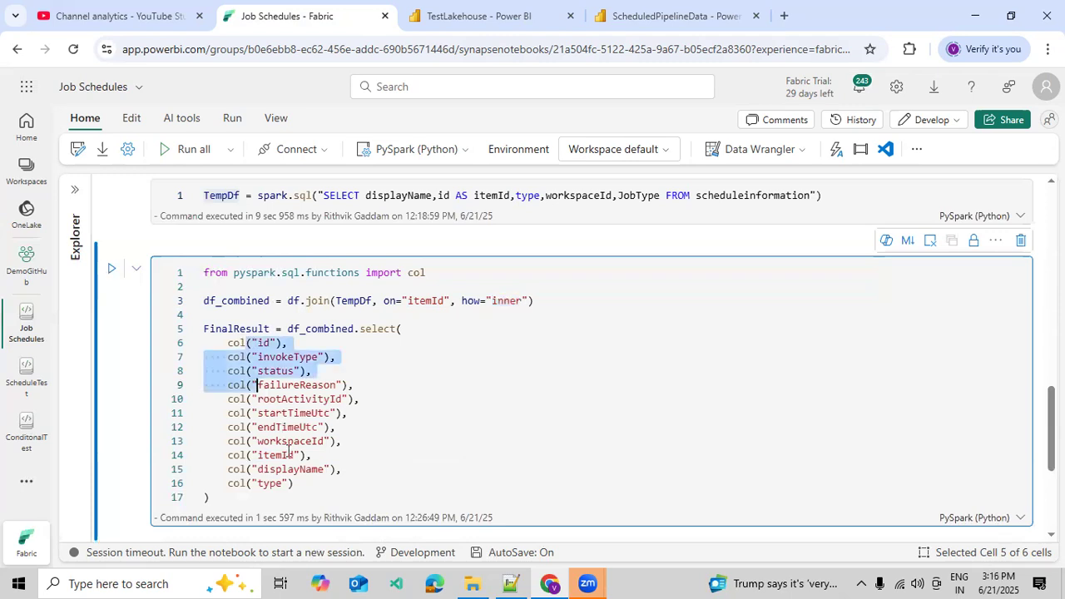
left_click(335, 355)
scroll(452, 435, "down", 2)
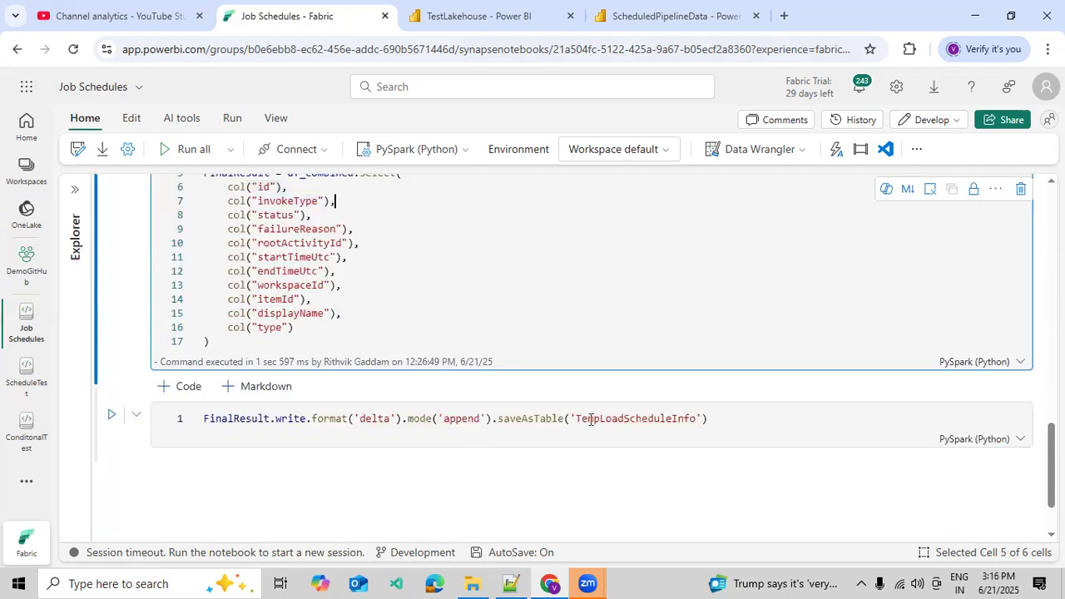
double_click(622, 421)
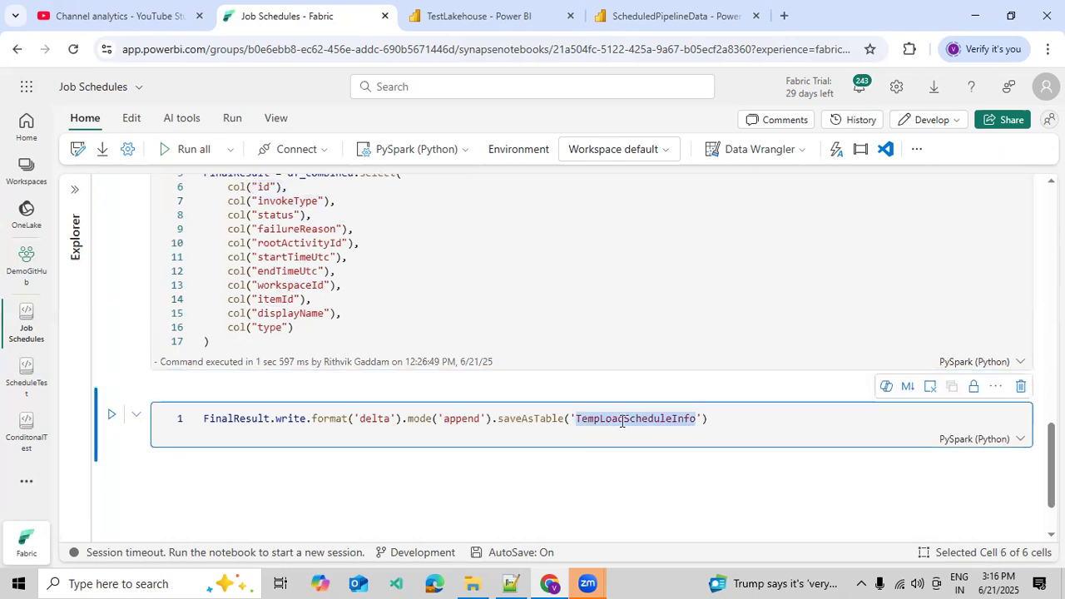
left_click(706, 306)
Skim through the notebook's cells again and recheck the activity statuses of the ScheduledPipelineData run.
scroll(709, 311, "up", 4)
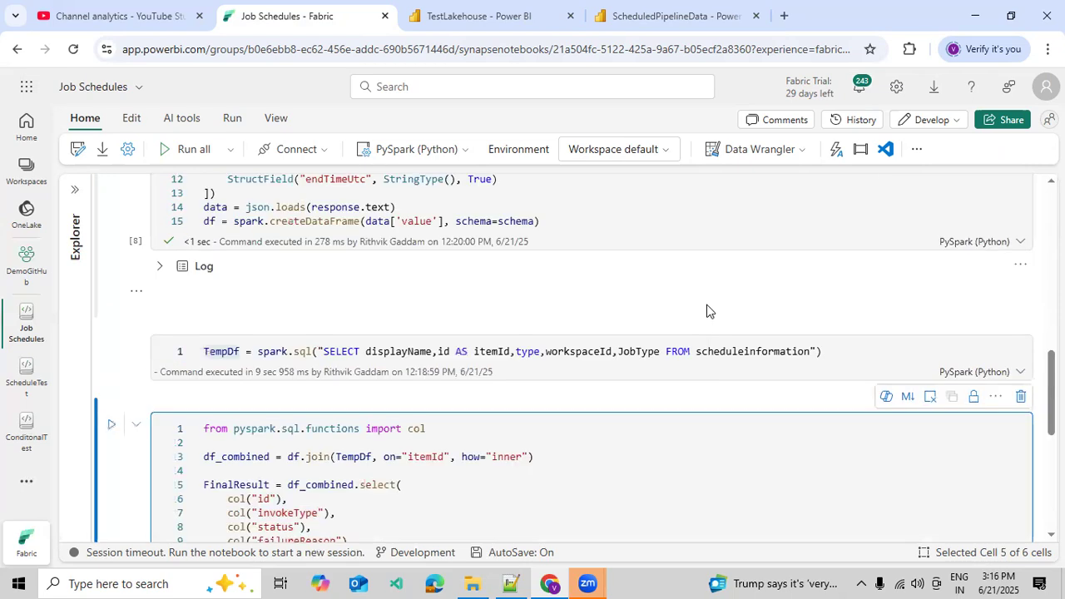
scroll(706, 311, "down", 1)
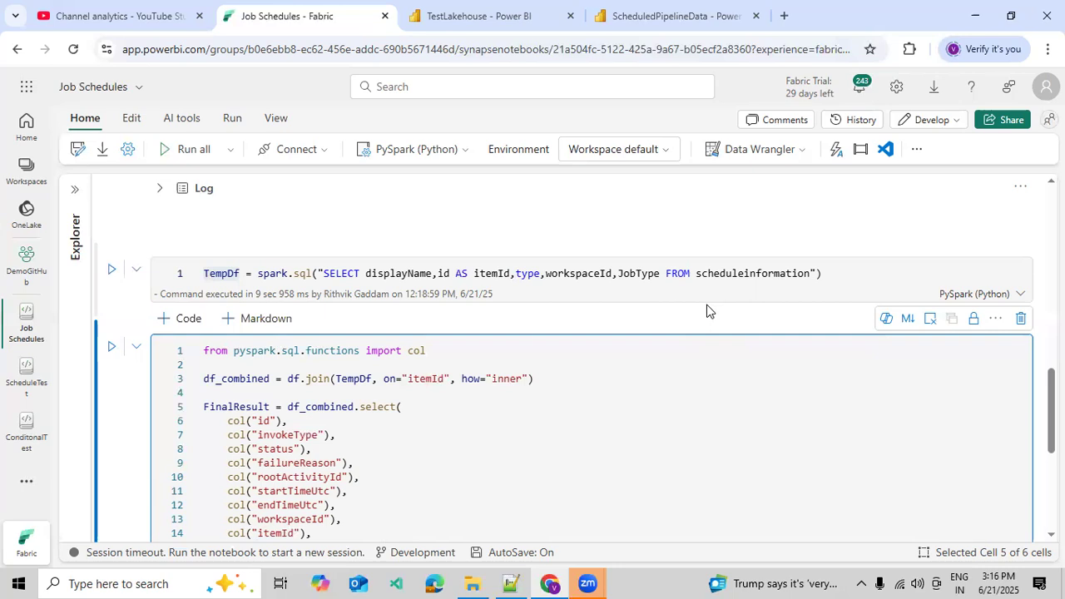
scroll(661, 322, "down", 1)
scroll(650, 322, "down", 3)
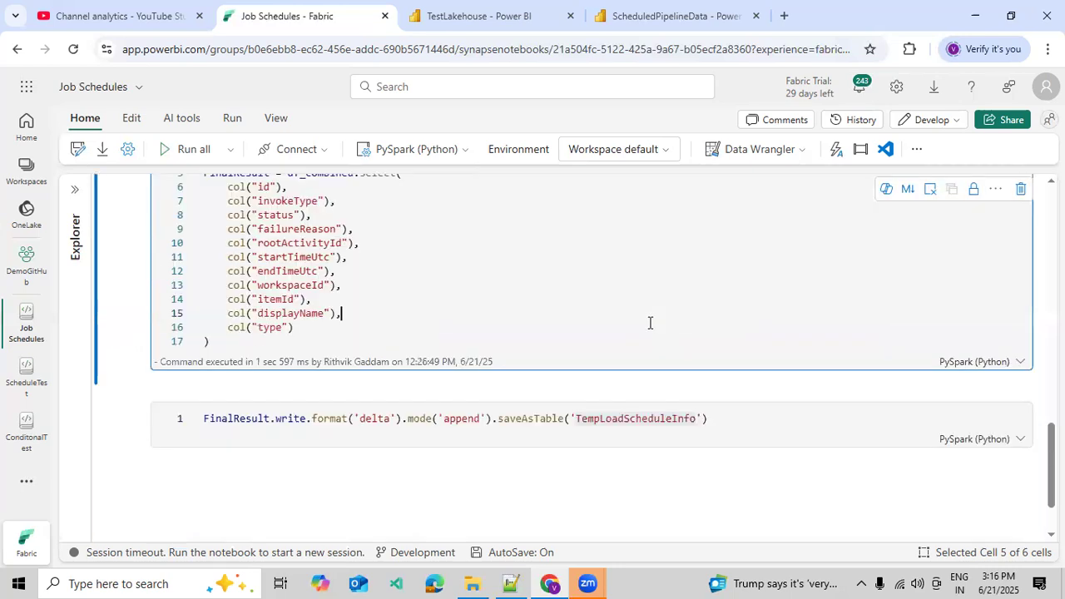
scroll(557, 197, "up", 10)
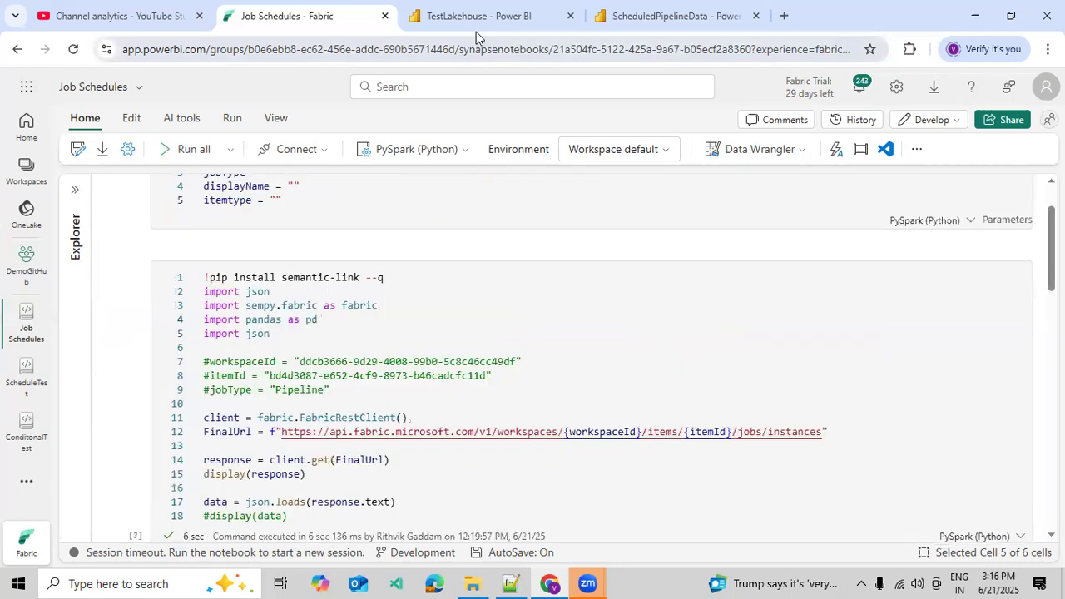
left_click(622, 20)
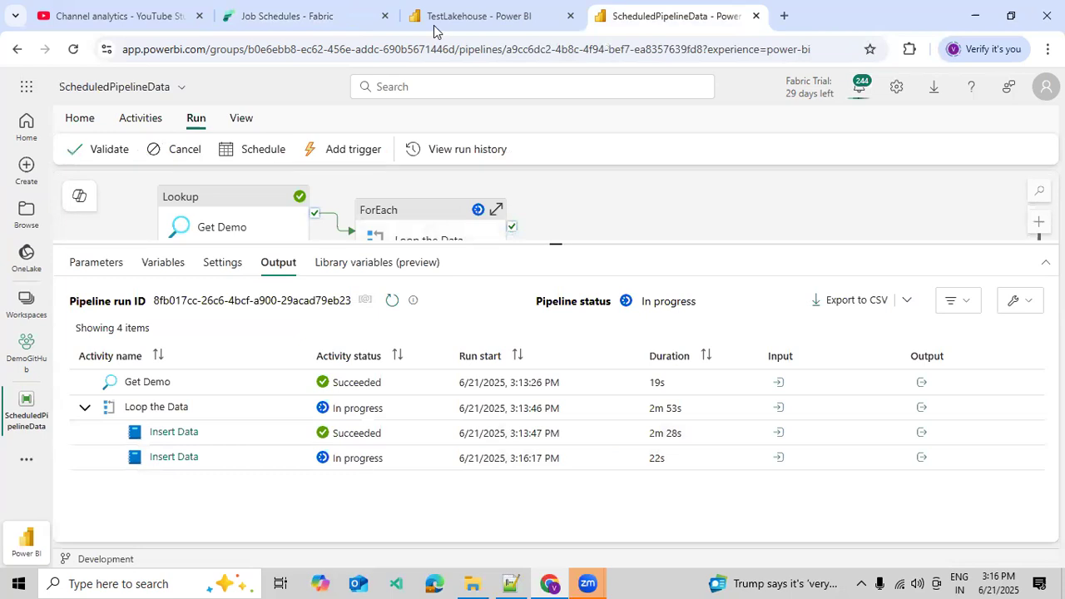
Refresh the dbo schema in TestLakehouse and preview the temploadscheduleinfo table with the Explorer pane collapsed.
left_click(479, 17)
left_click(81, 191)
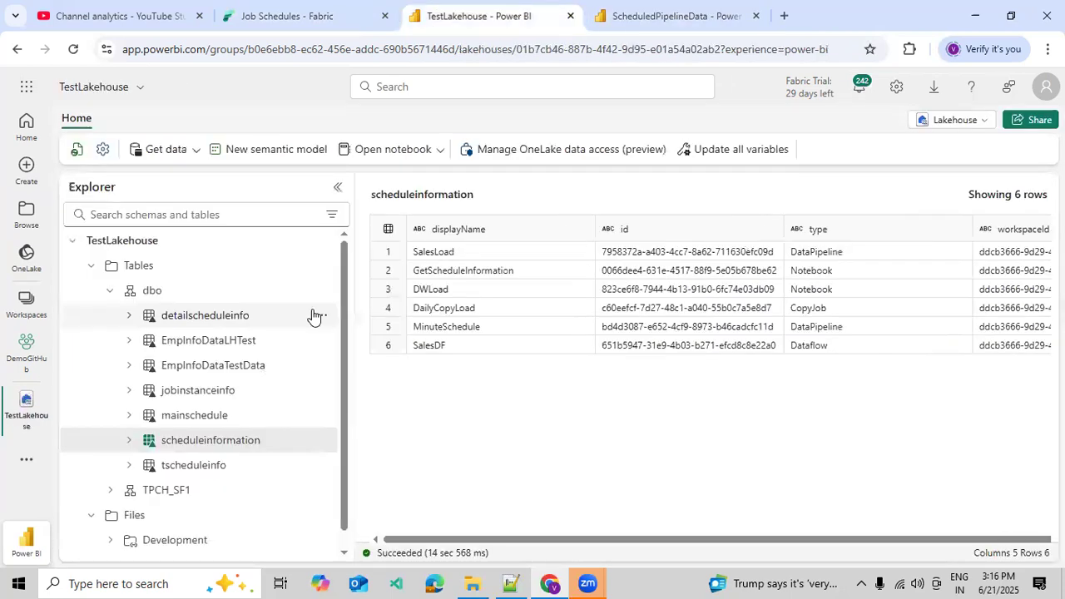
left_click(321, 290)
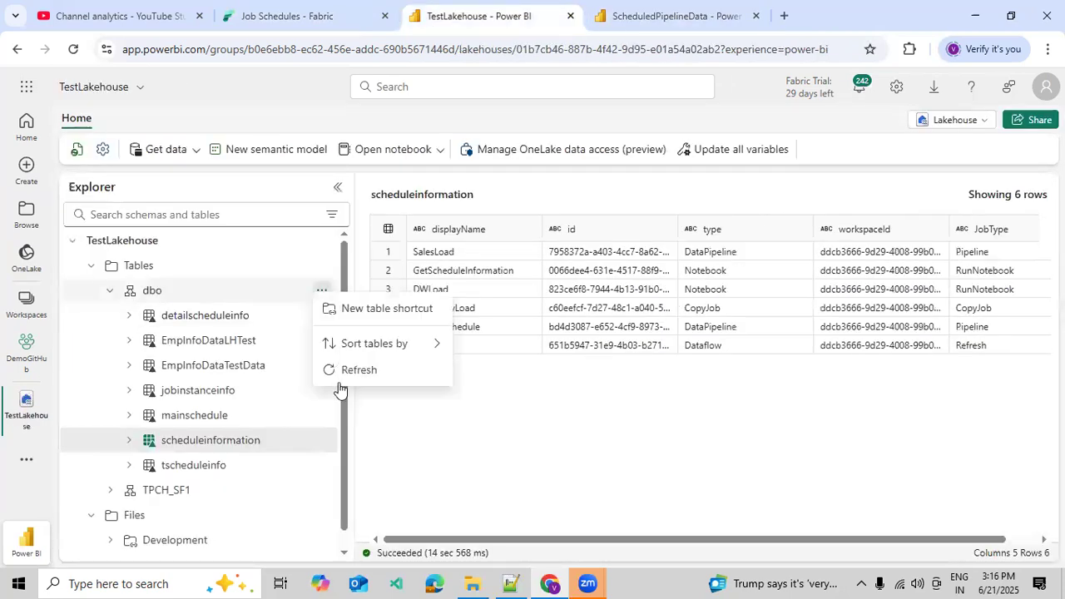
left_click(338, 381)
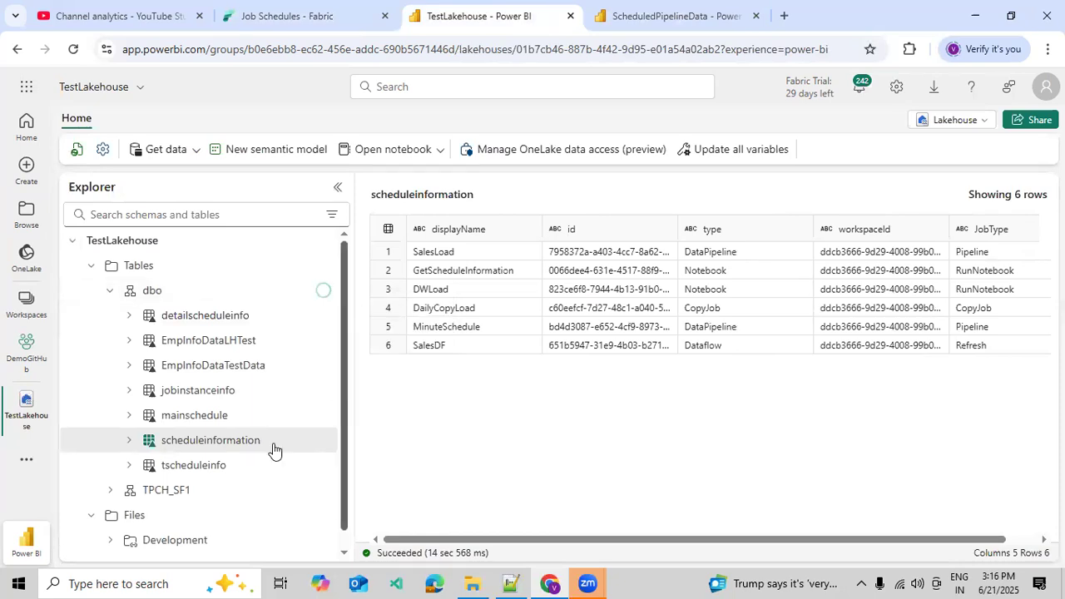
left_click(226, 468)
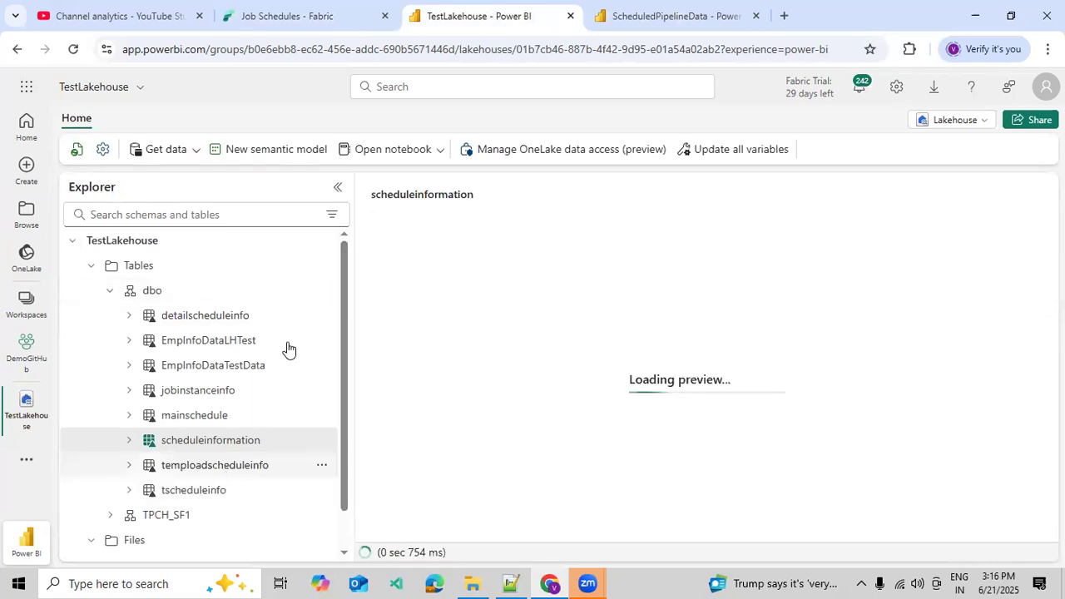
left_click(337, 188)
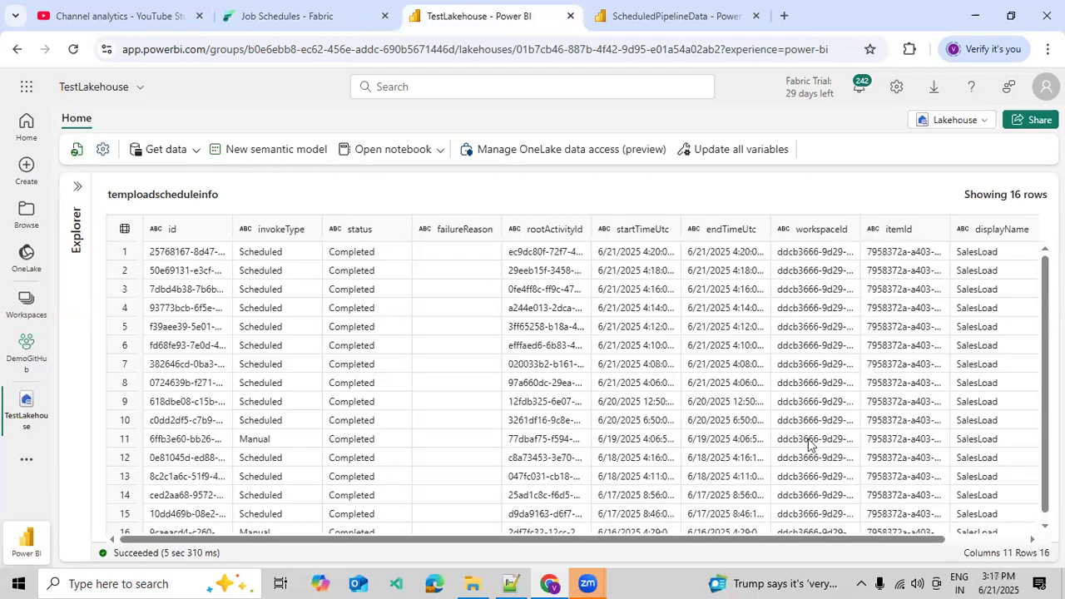
Examine the temploadscheduleinfo columns across to displayName and type, and check the distinct values offered in the type column's filter.
left_click(962, 540)
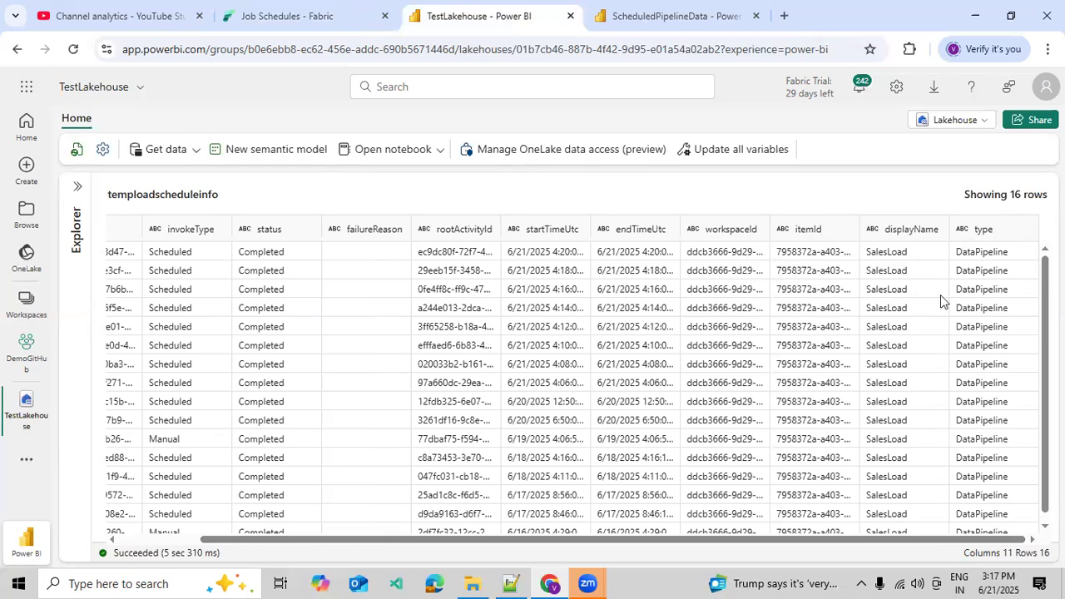
left_click_drag(532, 539, 408, 537)
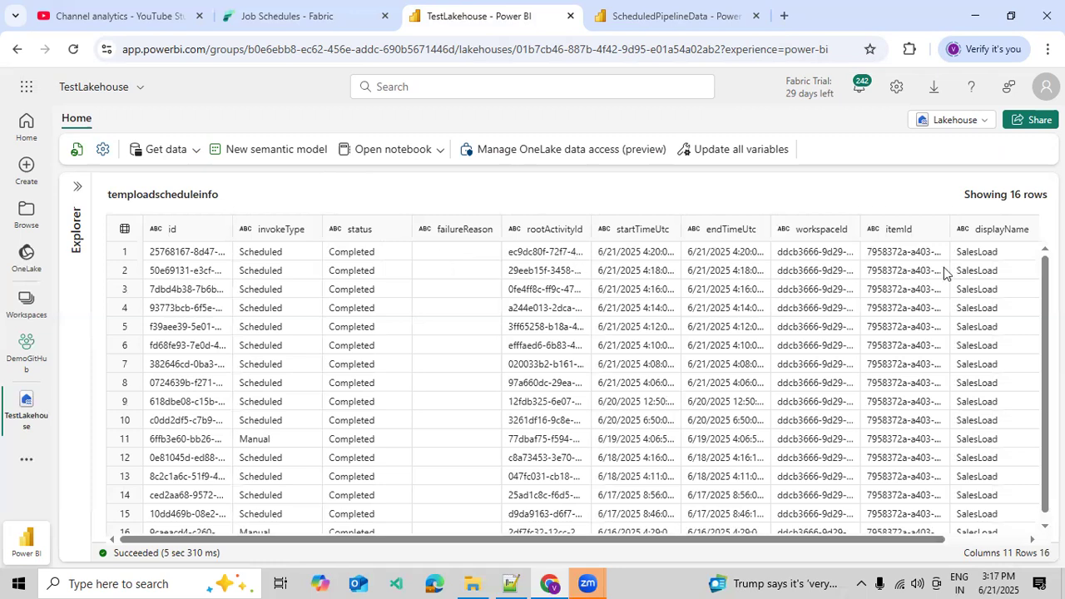
left_click(964, 539)
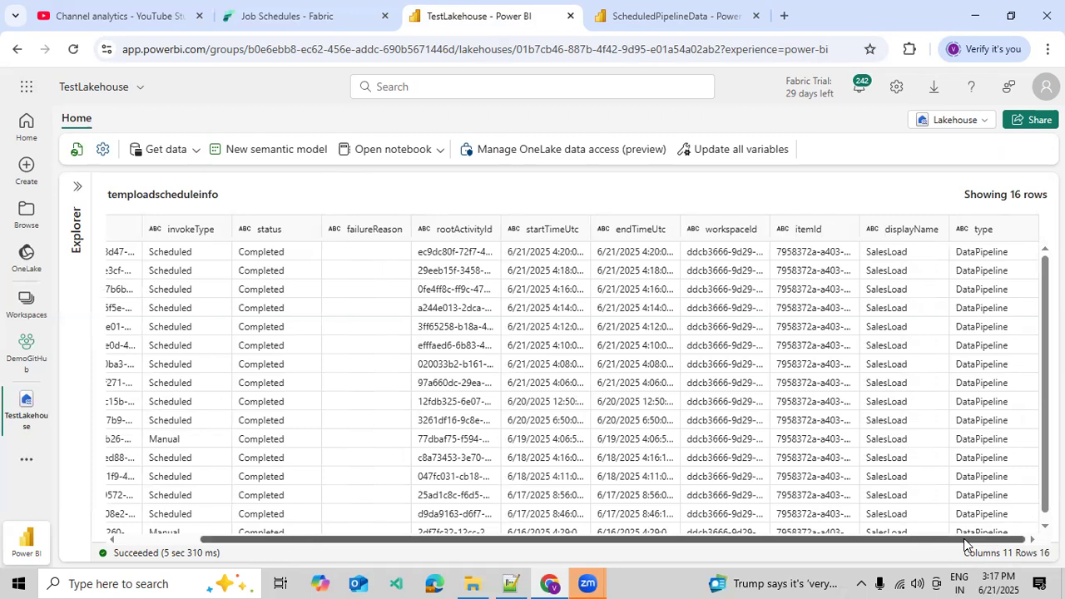
left_click_drag(965, 539, 845, 539)
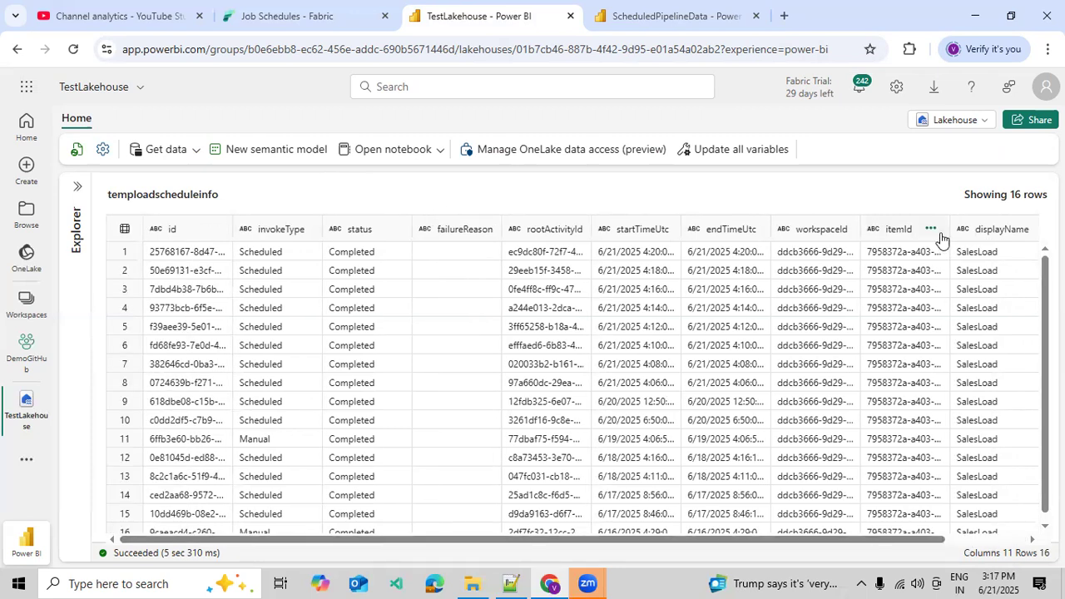
left_click(992, 538)
left_click(1019, 233)
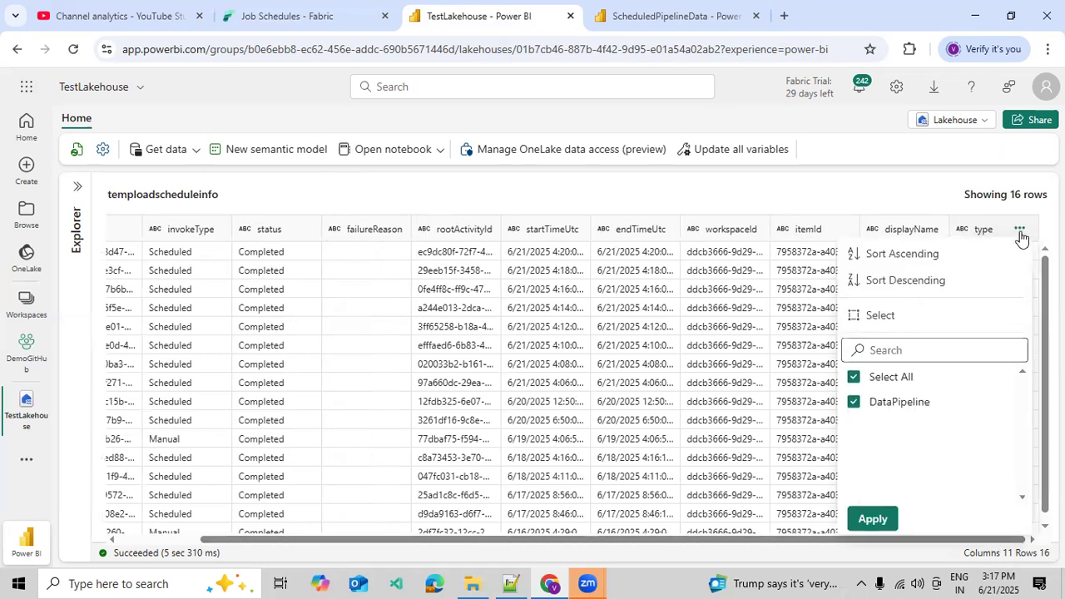
left_click(882, 521)
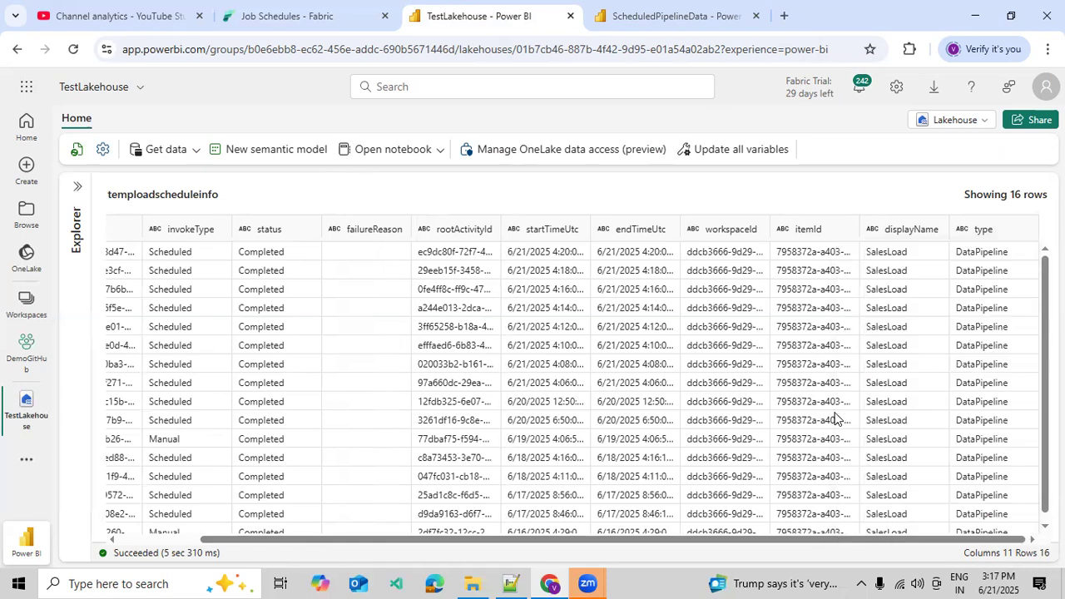
Enlarge the output area of the ScheduledPipelineData run and refresh its activity statuses.
left_click(705, 17)
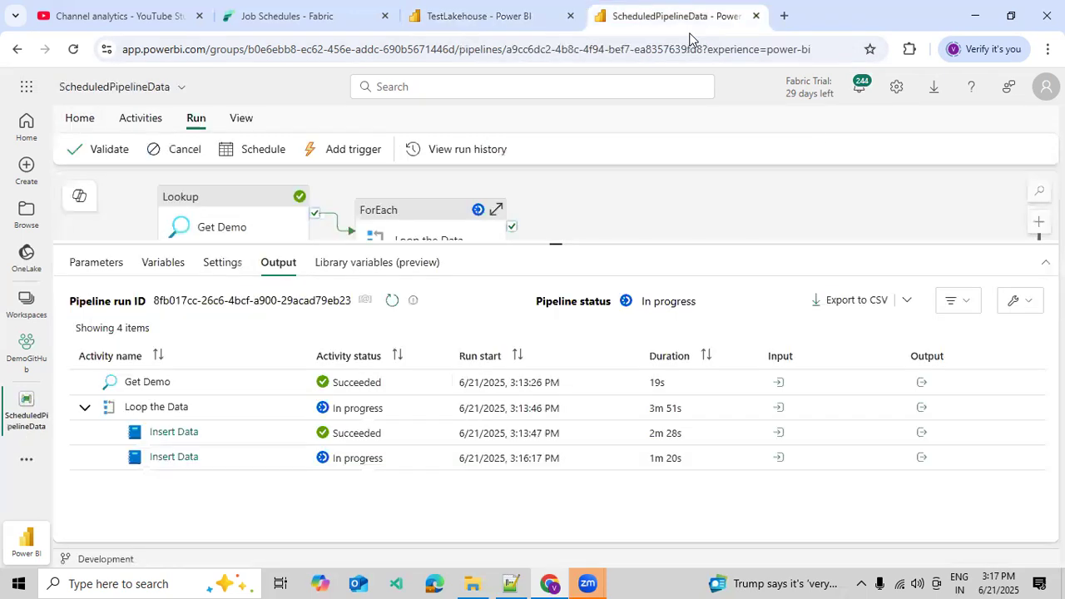
left_click_drag(501, 245, 515, 211)
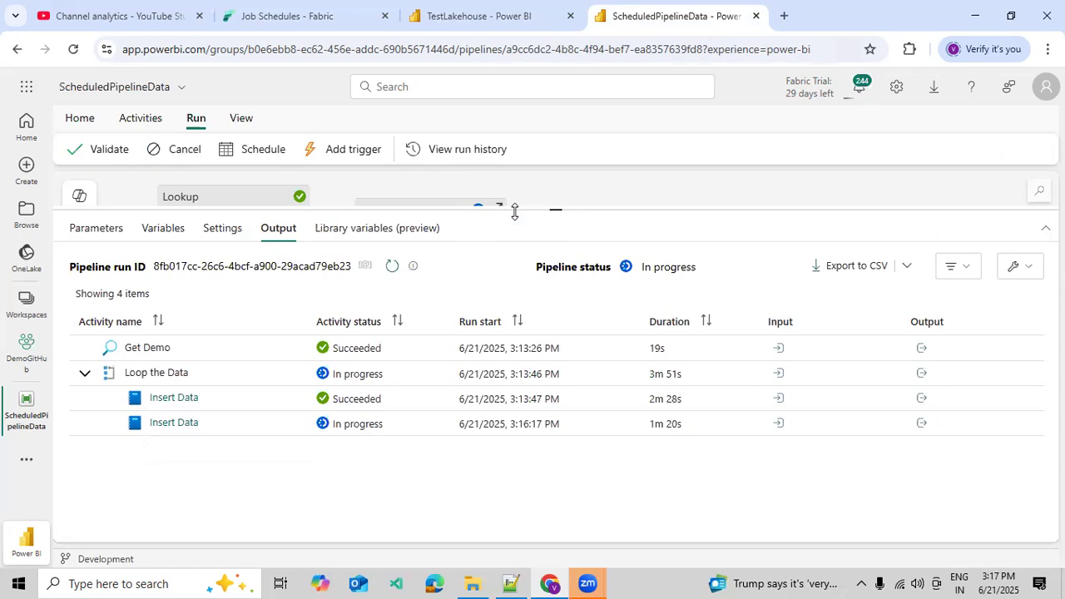
left_click(395, 268)
left_click(508, 27)
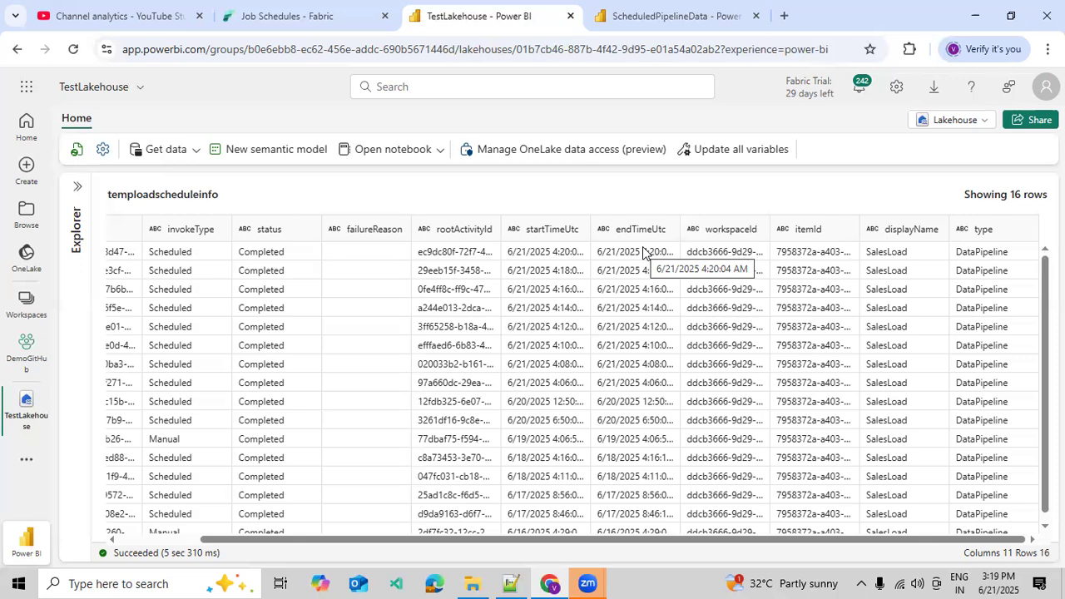
left_click(690, 17)
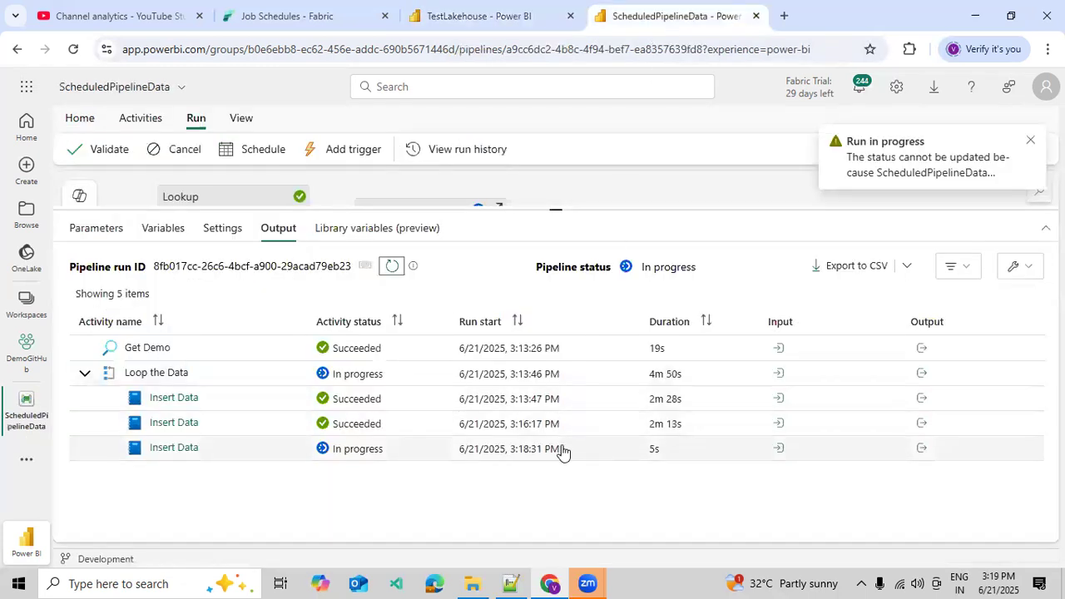
Refresh the temploadscheduleinfo table in TestLakehouse and view its reloaded preview with the Explorer pane collapsed.
left_click(495, 21)
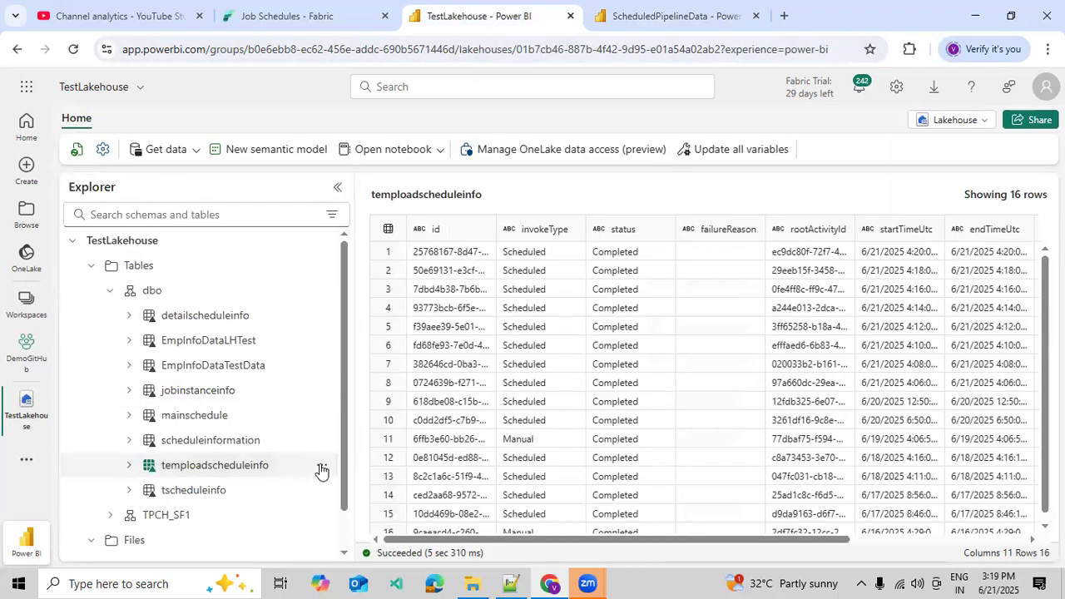
left_click(321, 471)
left_click(331, 441)
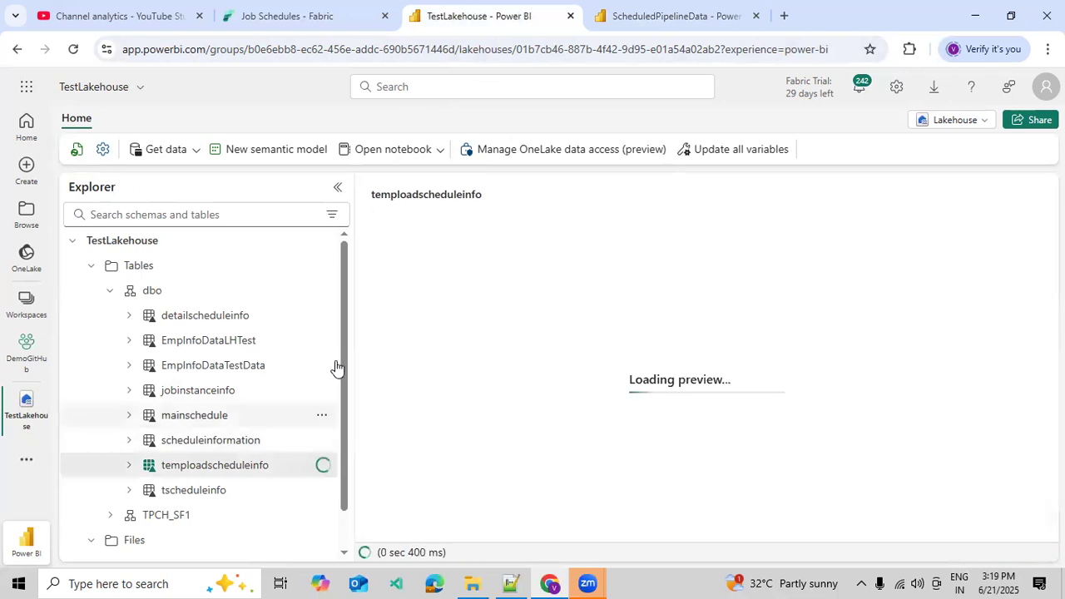
left_click(338, 188)
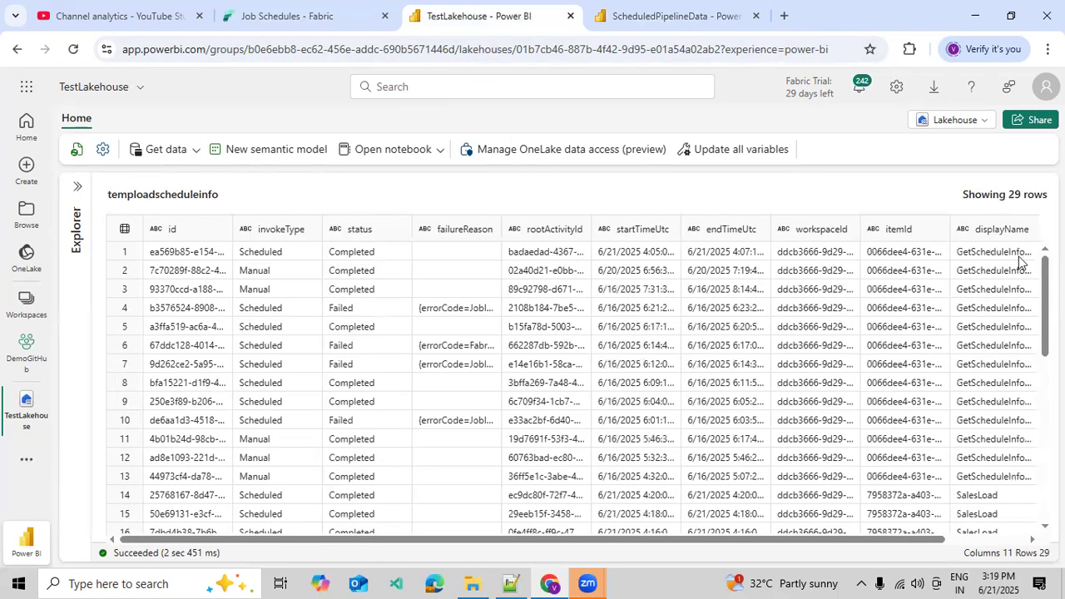
Check the distinct values in the type and displayName column filters of temploadscheduleinfo, keeping all values selected.
left_click(957, 538)
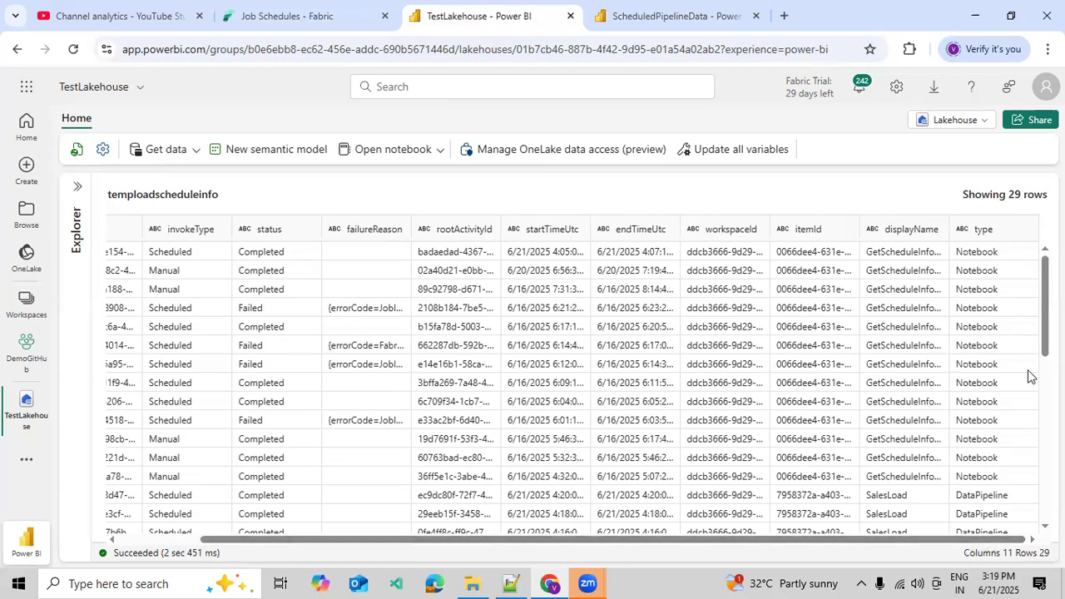
left_click(1021, 228)
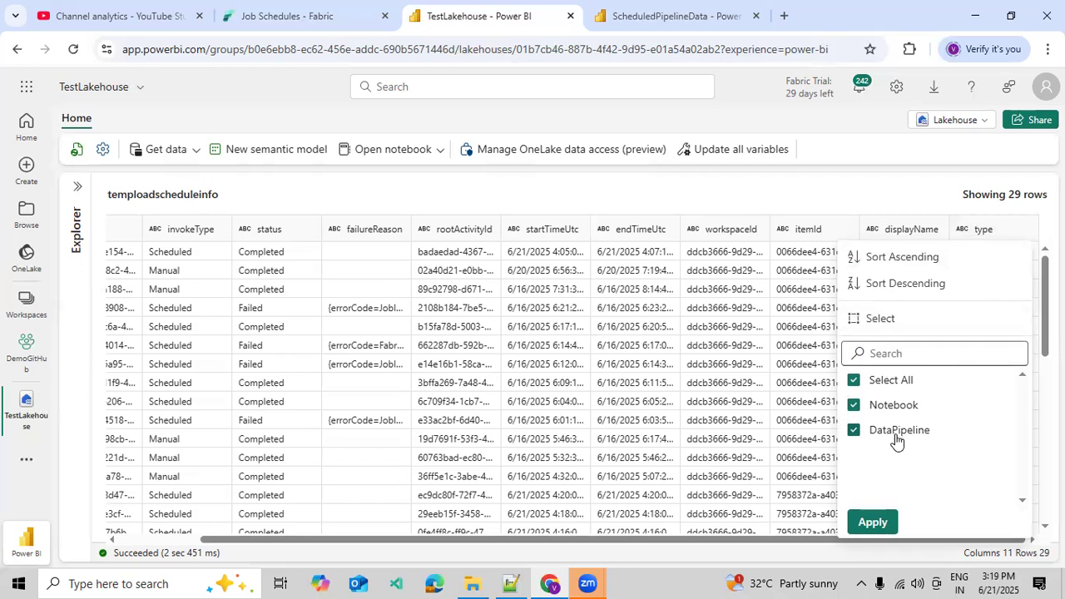
left_click(873, 522)
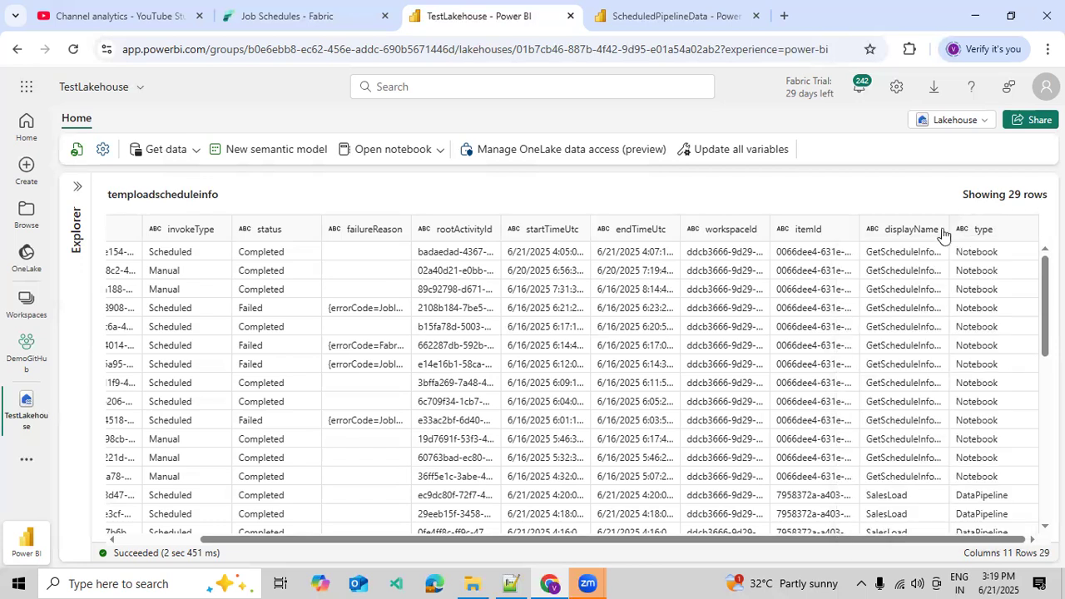
left_click(931, 230)
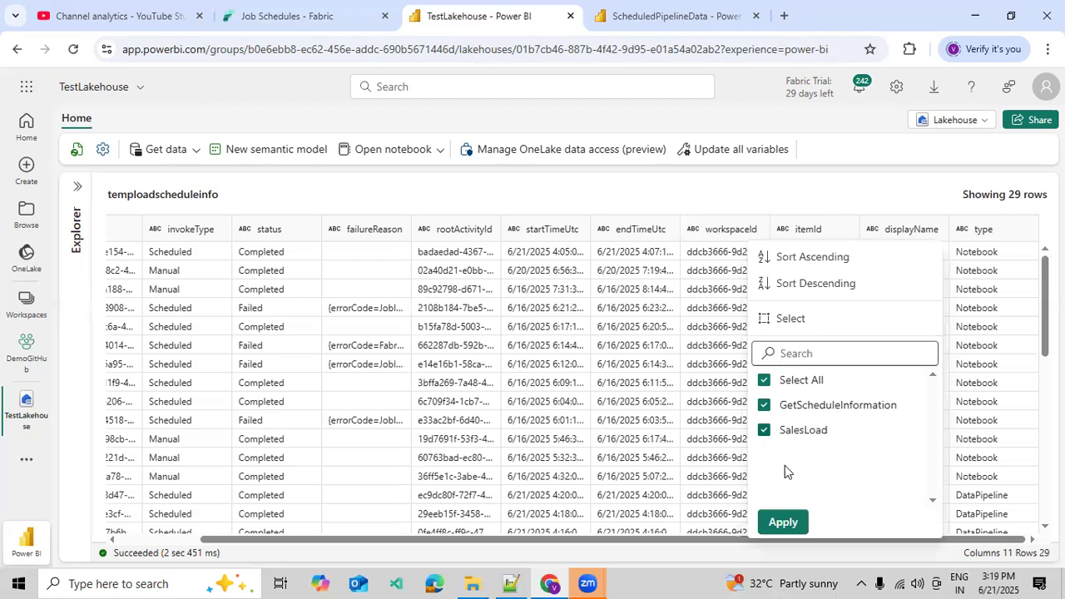
left_click(771, 525)
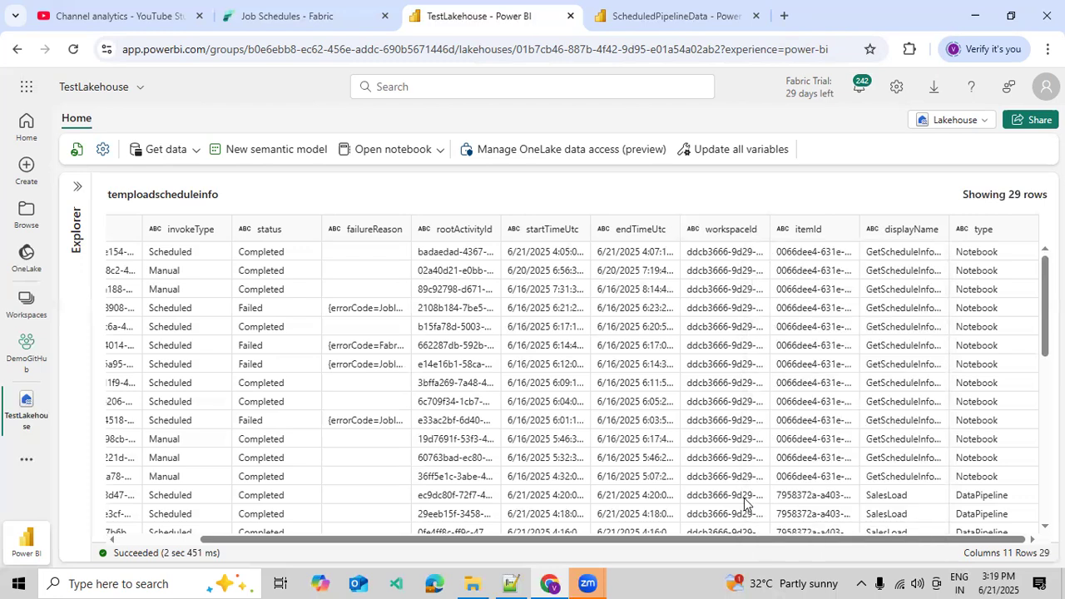
Check the distinct values in the failureReason, status and invokeType column filters, keeping all values selected.
left_click(396, 229)
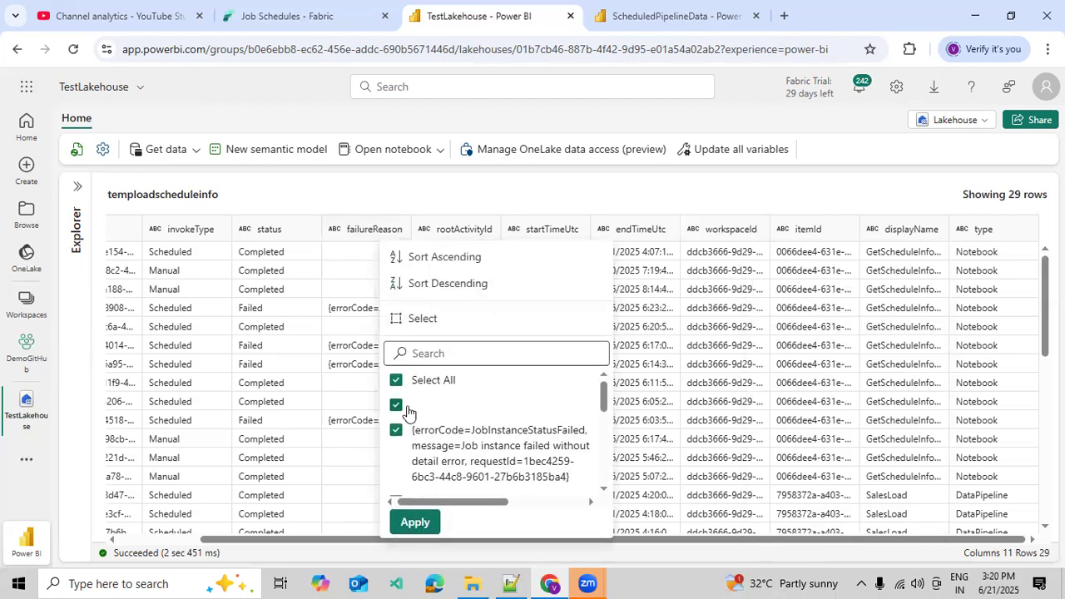
left_click(421, 524)
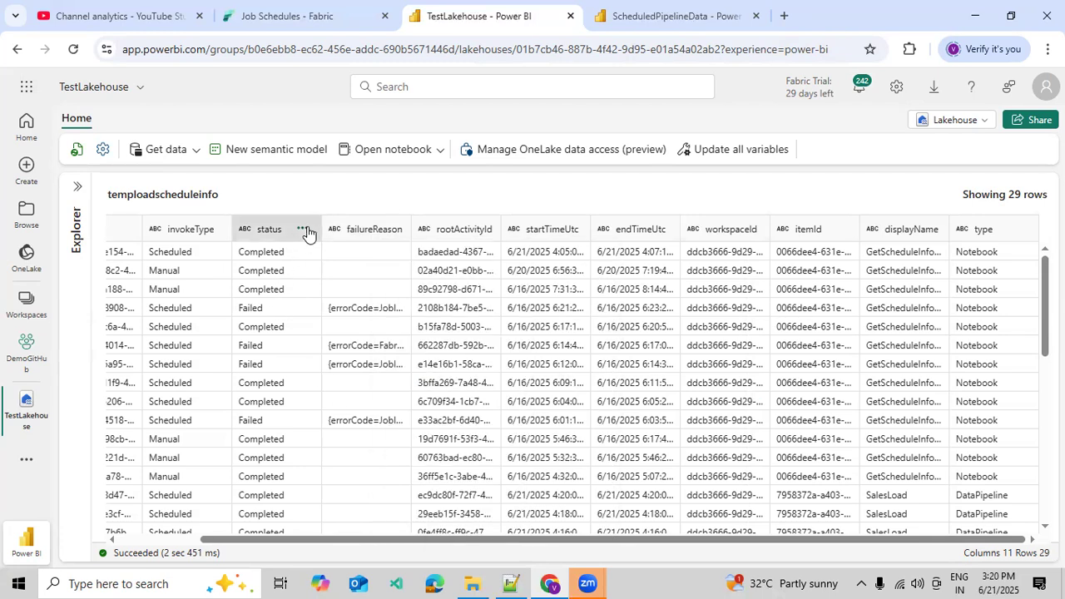
left_click(305, 231)
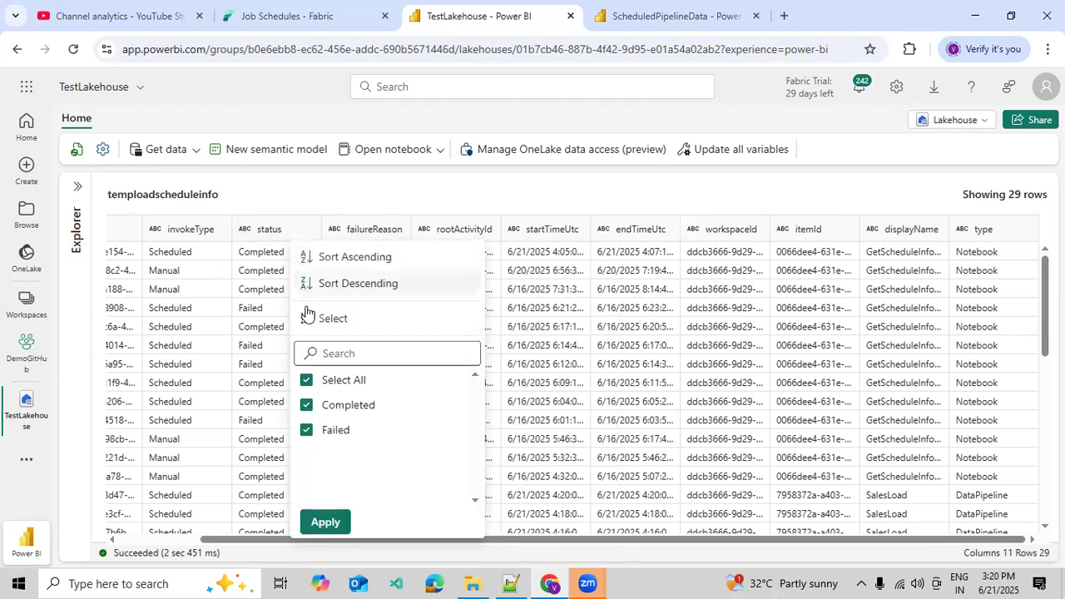
left_click(322, 522)
left_click(209, 231)
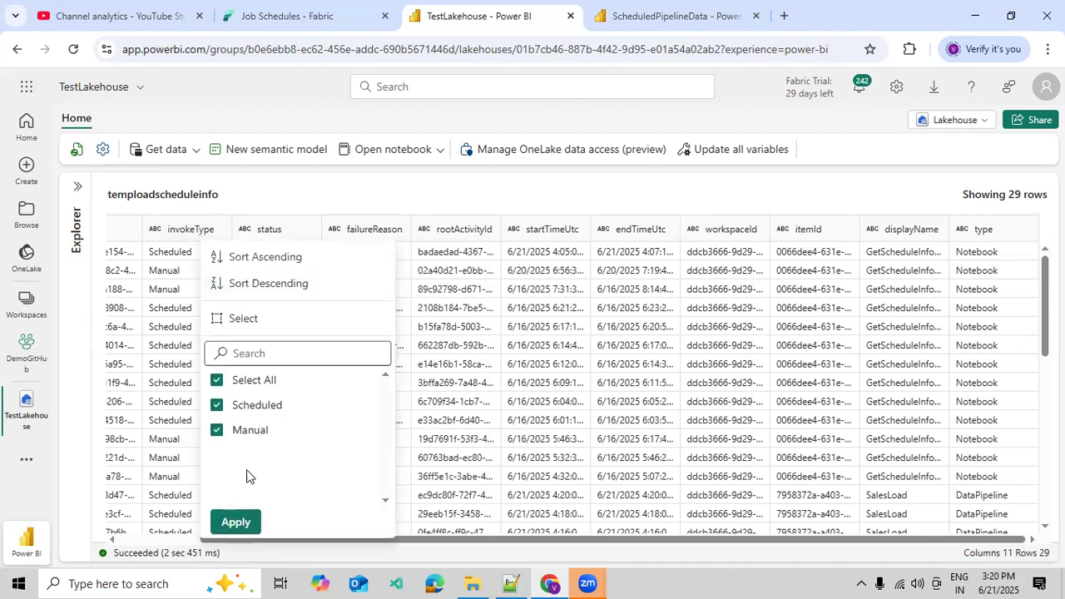
left_click(235, 522)
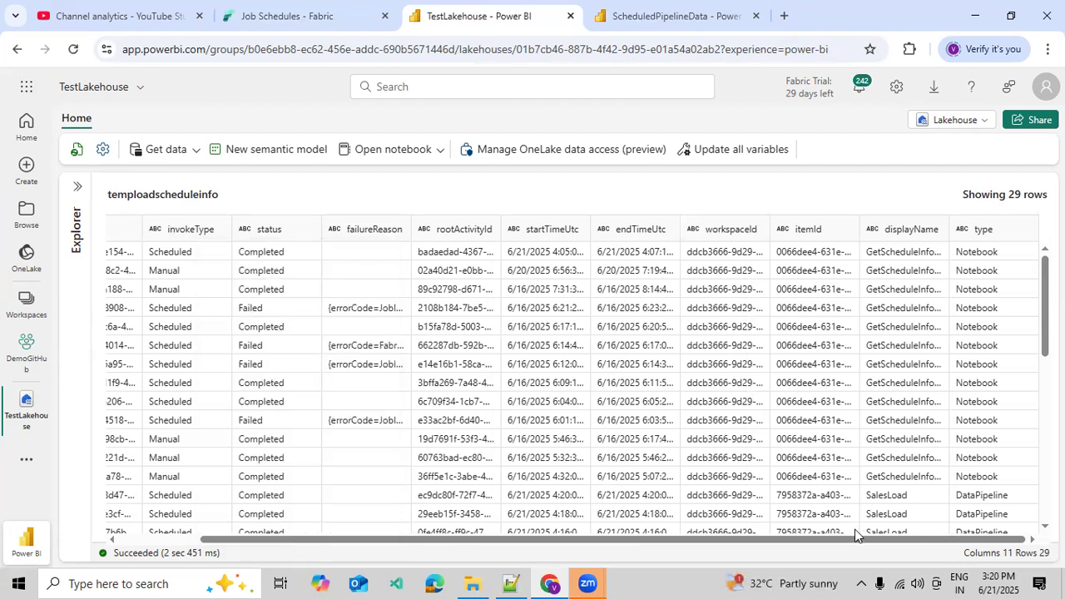
mouse_move(848, 539)
left_mouse_down()
mouse_move(737, 540)
mouse_move(833, 540)
left_mouse_up()
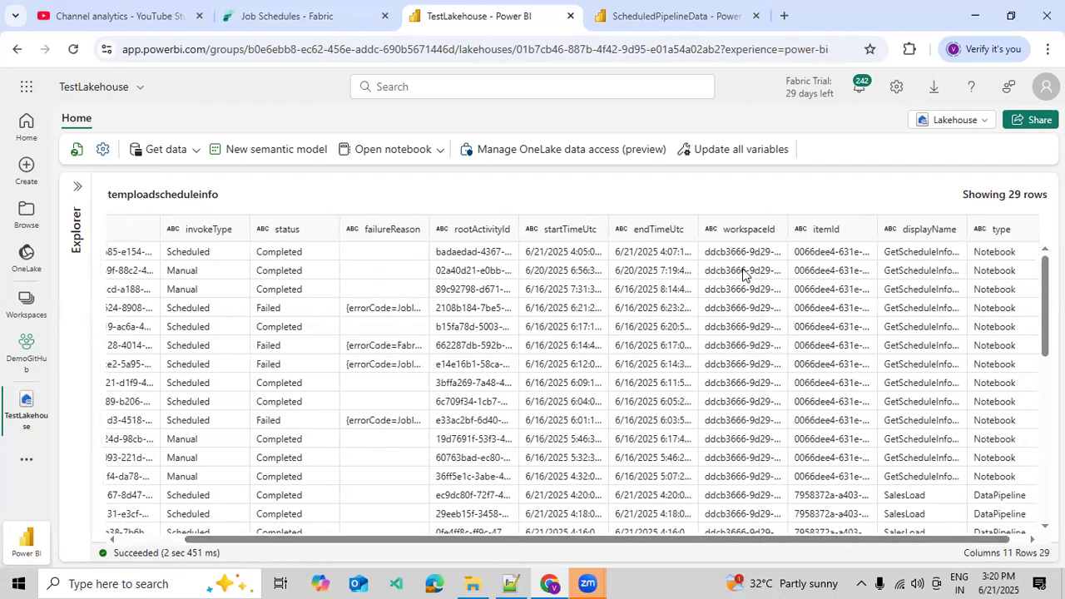
Enlarge the ScheduledPipelineData run output further and refresh it to check the latest Insert Data activity.
left_click(642, 17)
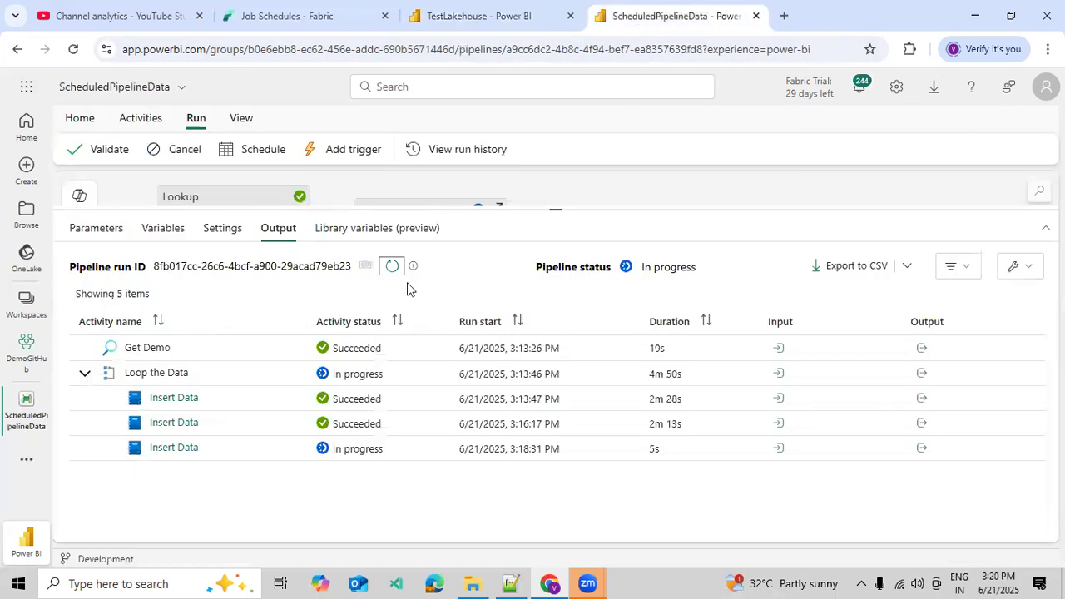
left_click_drag(428, 209, 438, 173)
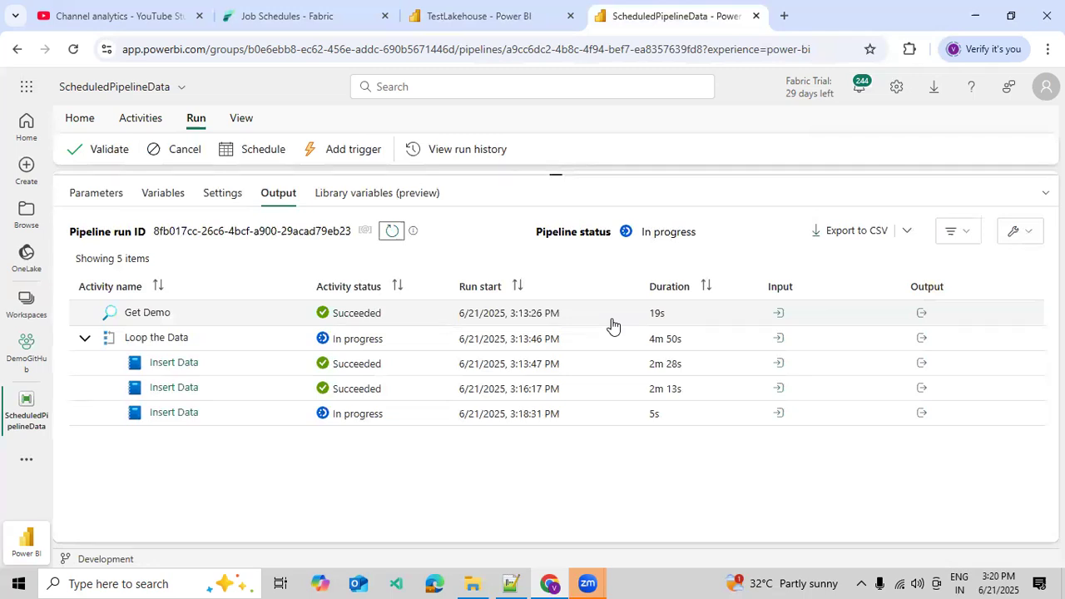
left_click(391, 230)
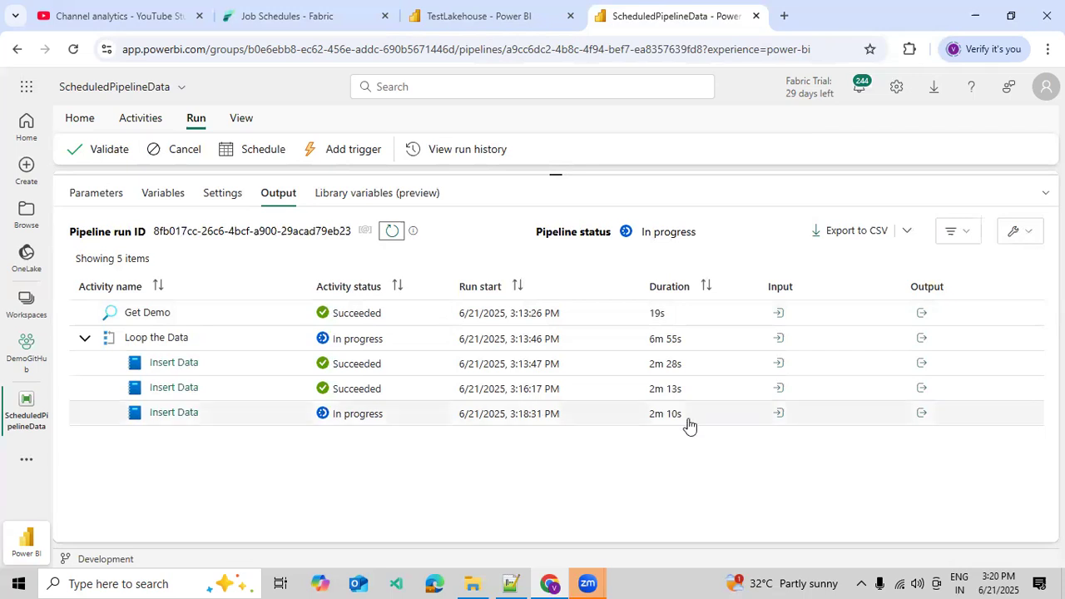
Review the TempDf query on scheduleinformation and the df_combined join with its FinalResult columns in the Job Schedules notebook.
left_click(271, 25)
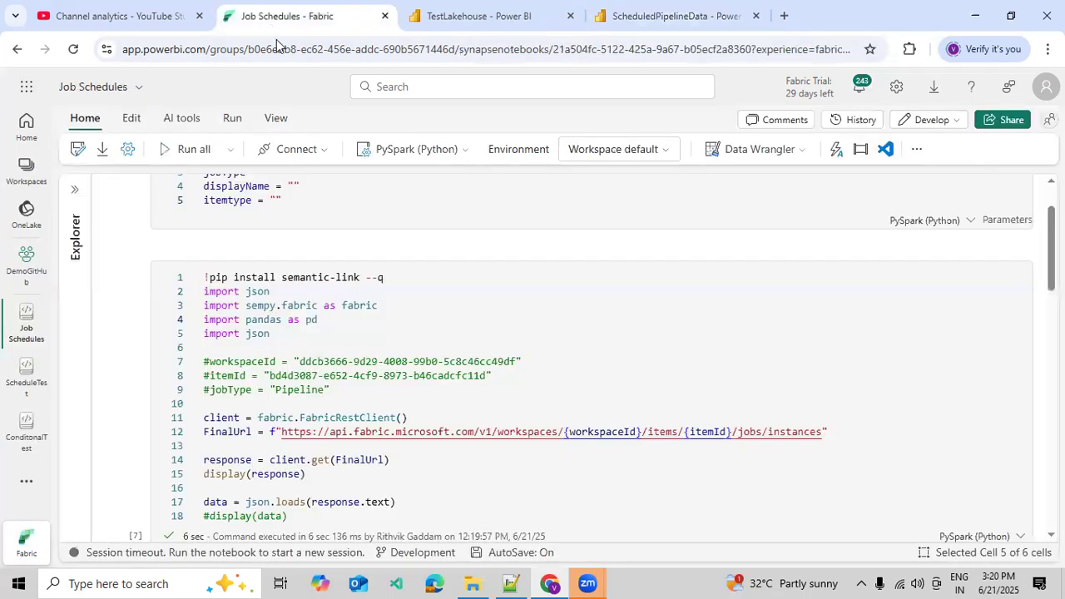
scroll(448, 263, "down", 15)
scroll(448, 262, "down", 1)
scroll(448, 263, "up", 2)
scroll(449, 263, "up", 2)
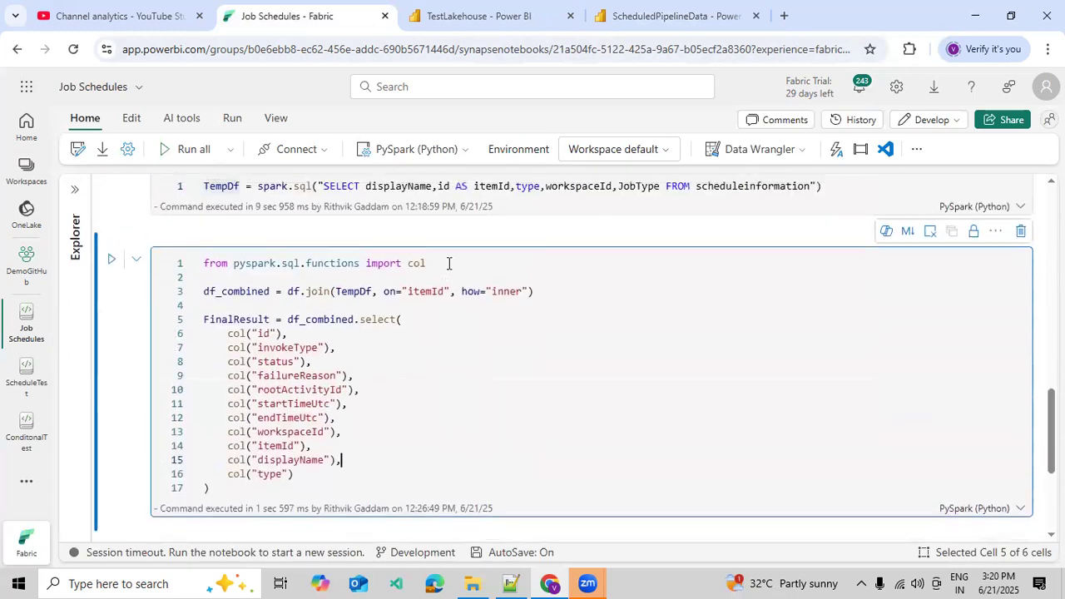
left_click(502, 368)
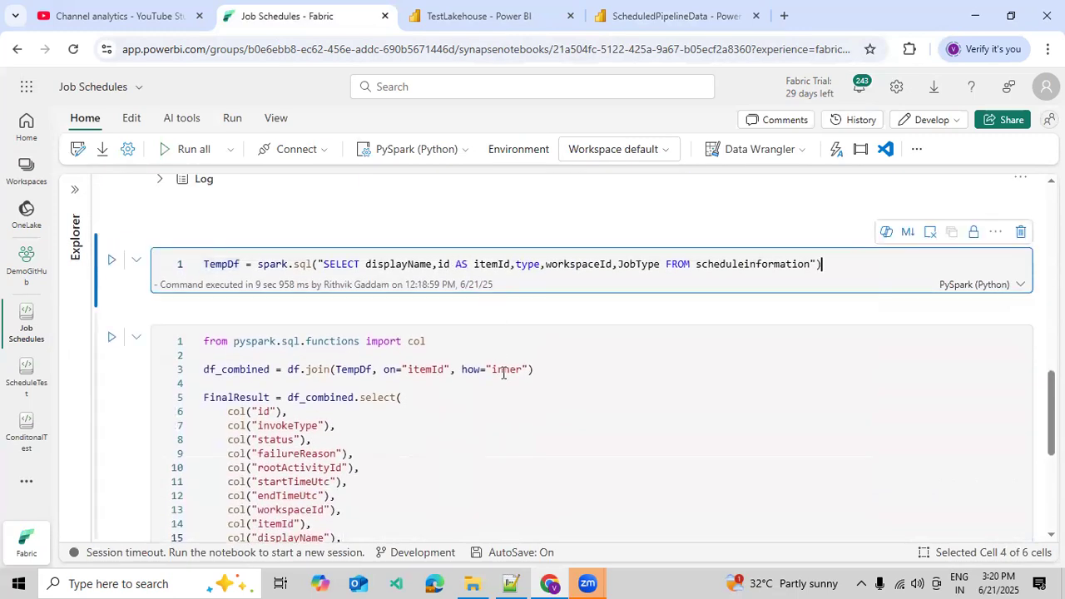
scroll(502, 373, "down", 3)
scroll(523, 294, "up", 2)
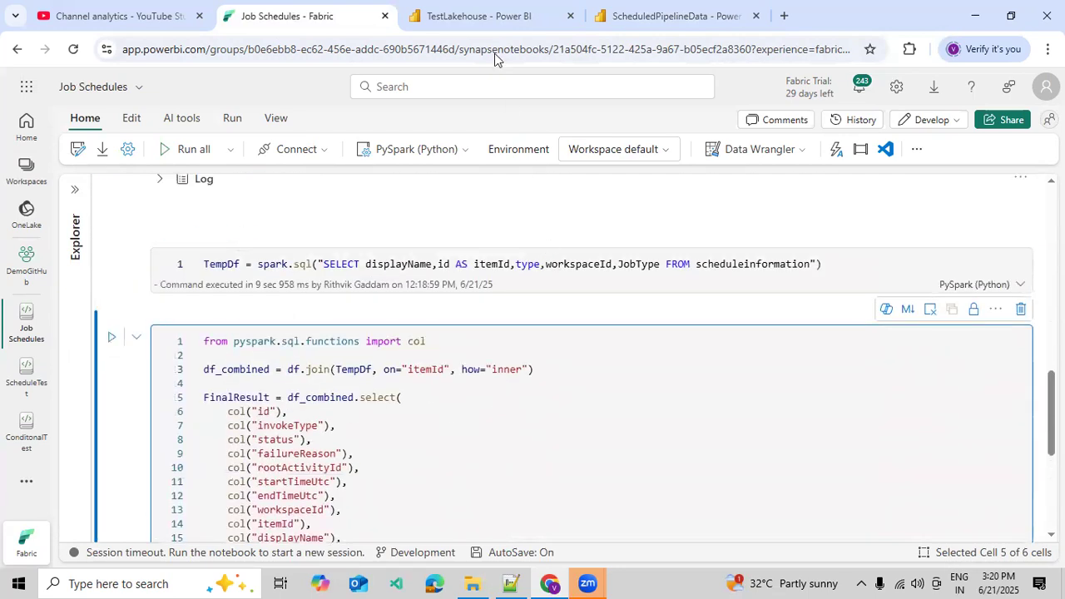
Refresh the ScheduledPipelineData run statuses twice, and return to the temploadscheduleinfo table in TestLakehouse with the Explorer pane expanded.
left_click(499, 16)
left_click(633, 23)
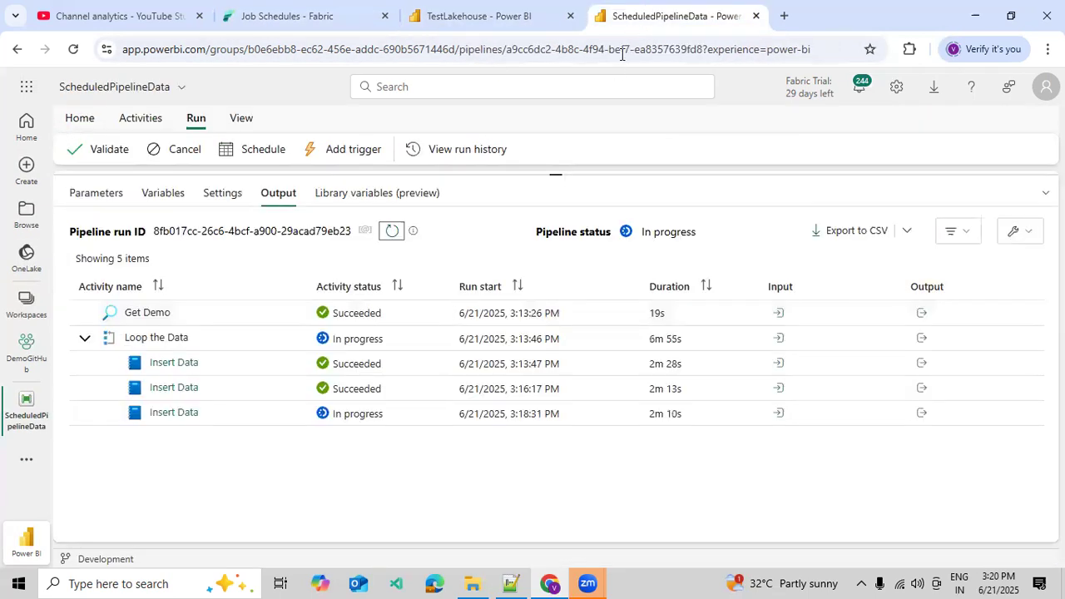
left_click(393, 233)
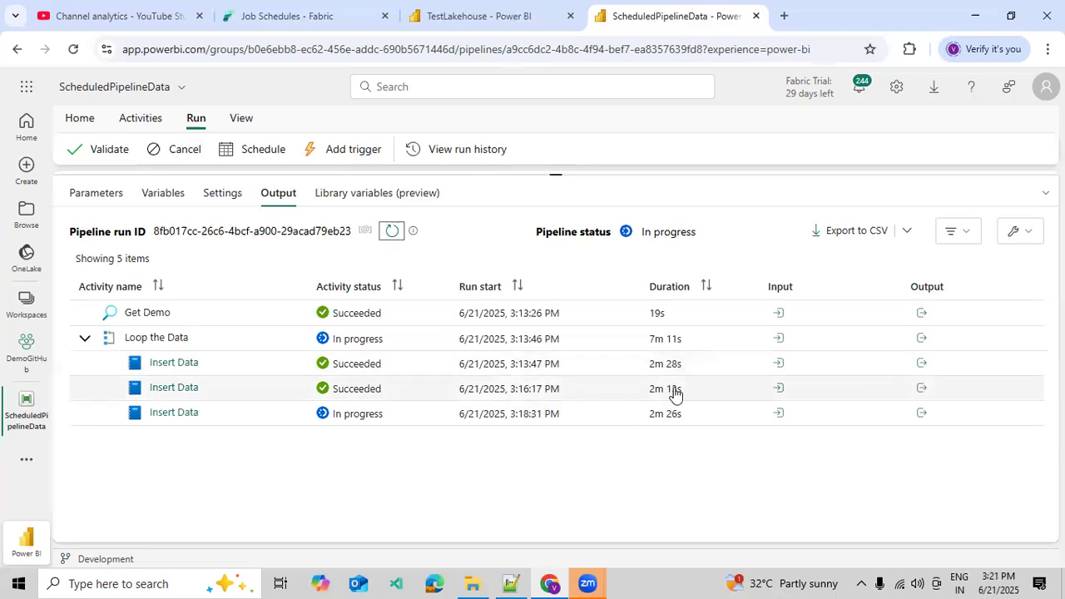
left_click(392, 231)
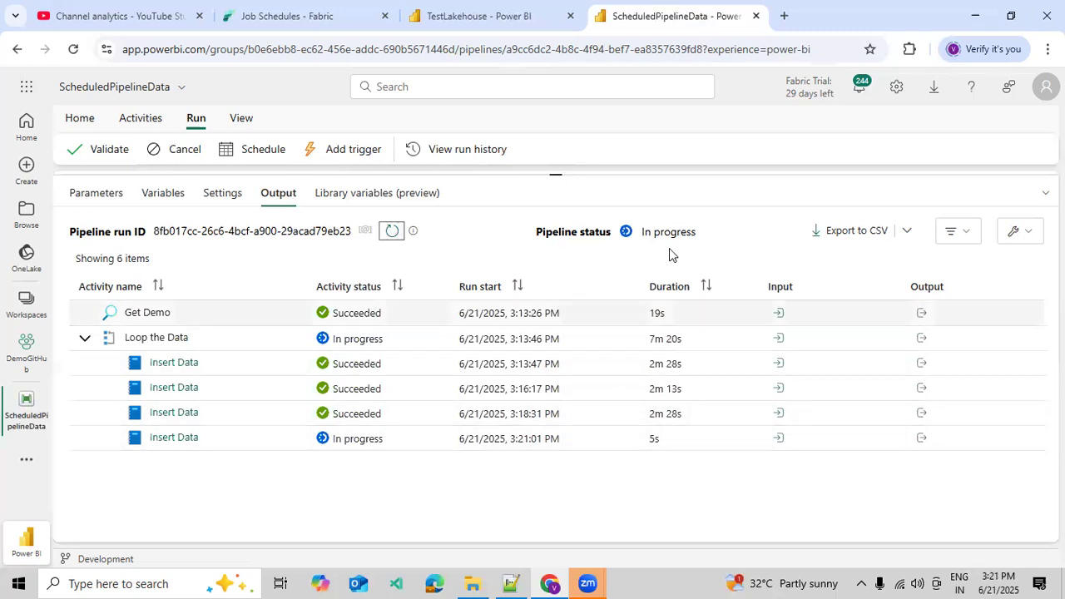
left_click(501, 30)
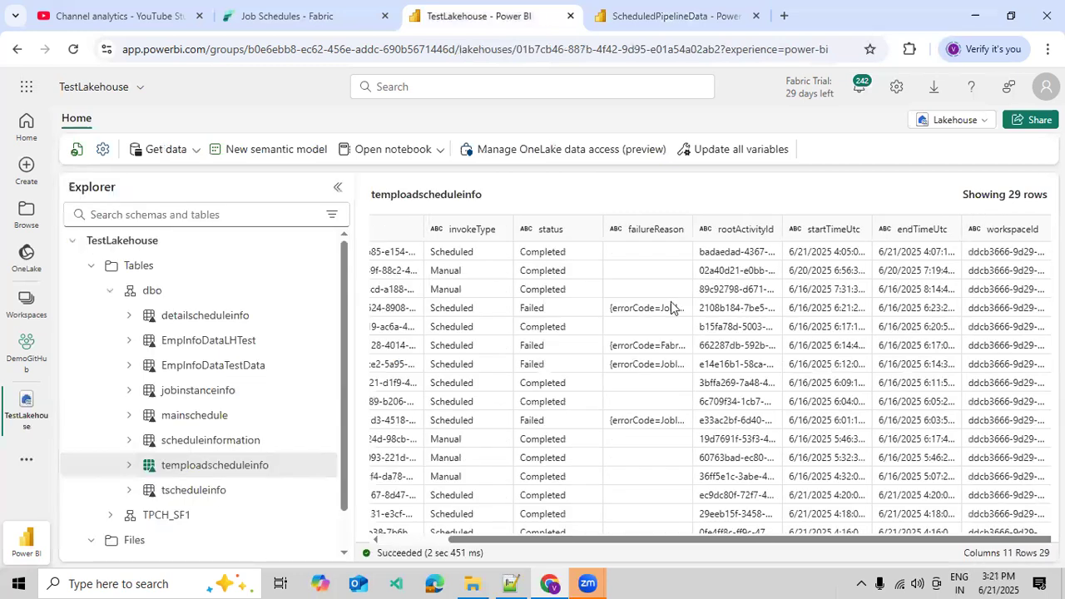
Refresh the temploadscheduleinfo table preview and collapse the Explorer pane to show the displayName and type columns.
left_click(321, 465)
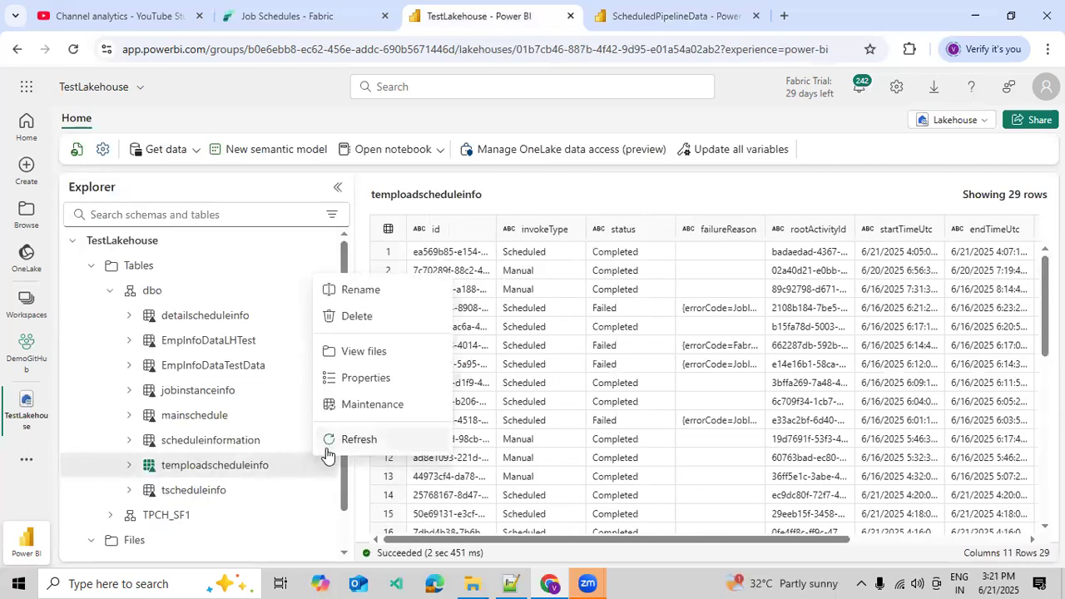
left_click(358, 439)
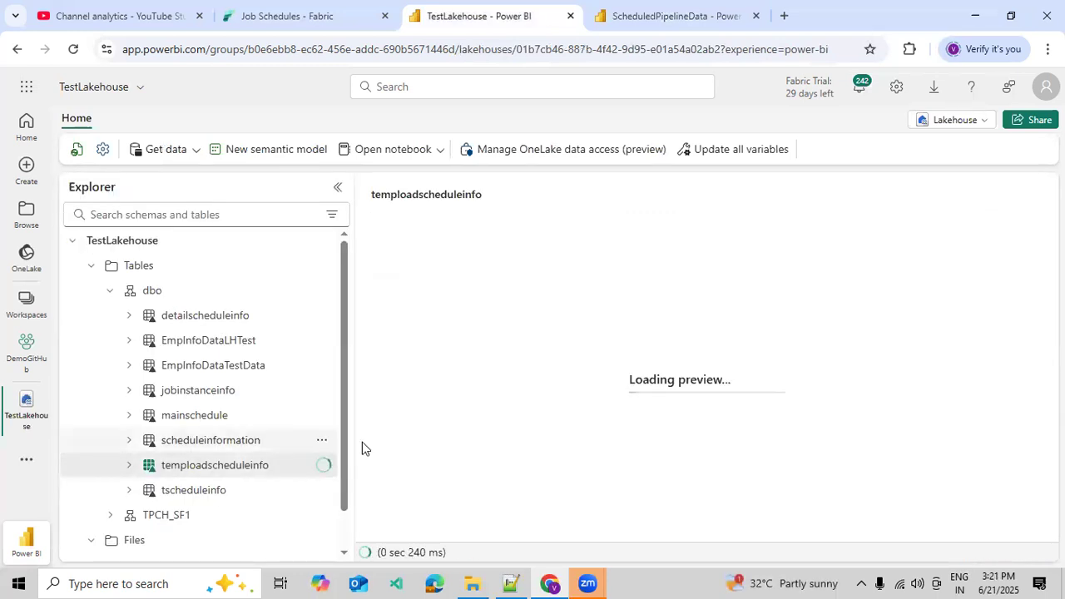
left_click(338, 191)
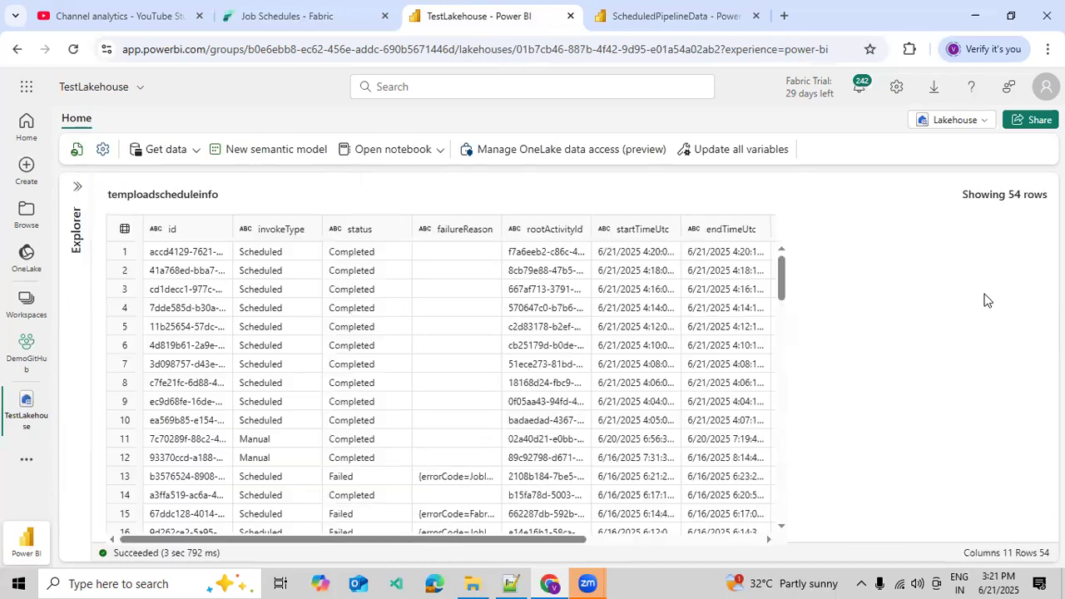
left_click(981, 537)
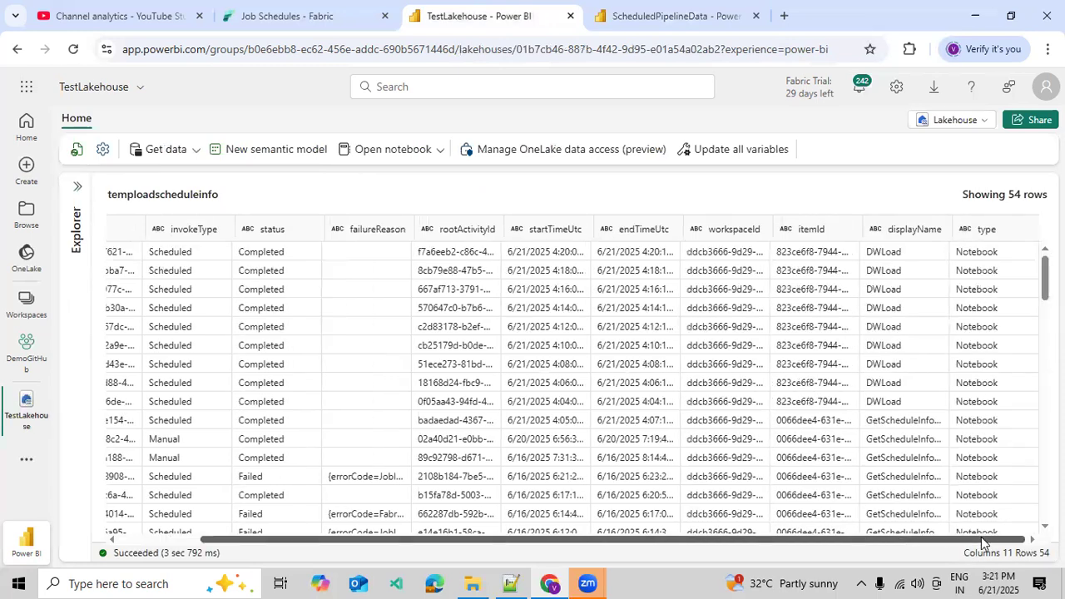
Check the distinct values in the type and displayName column filters, keeping all values selected.
left_click(1018, 232)
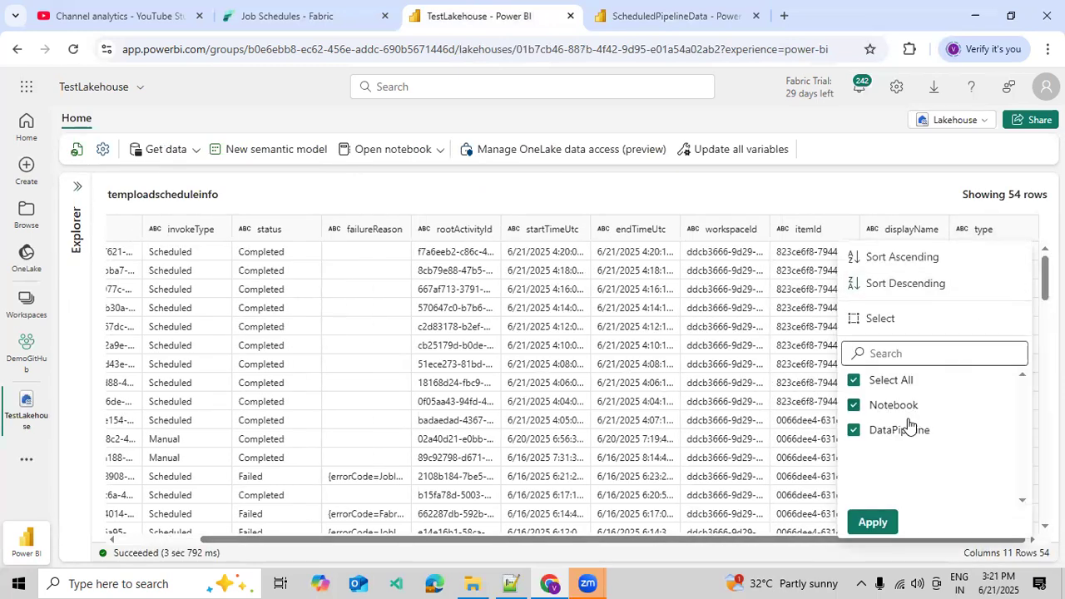
left_click(866, 524)
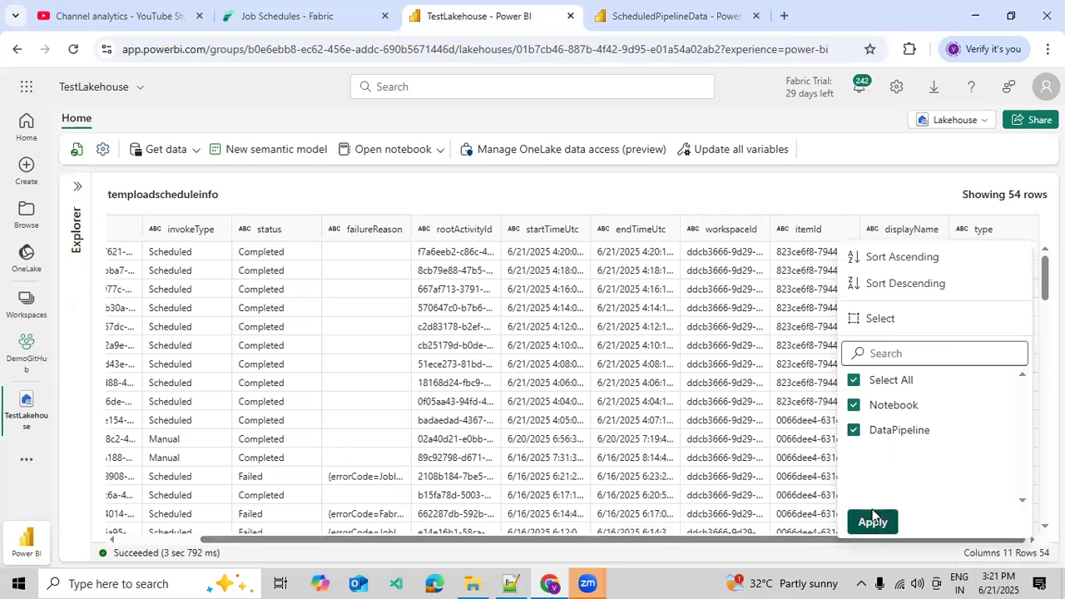
left_click(931, 229)
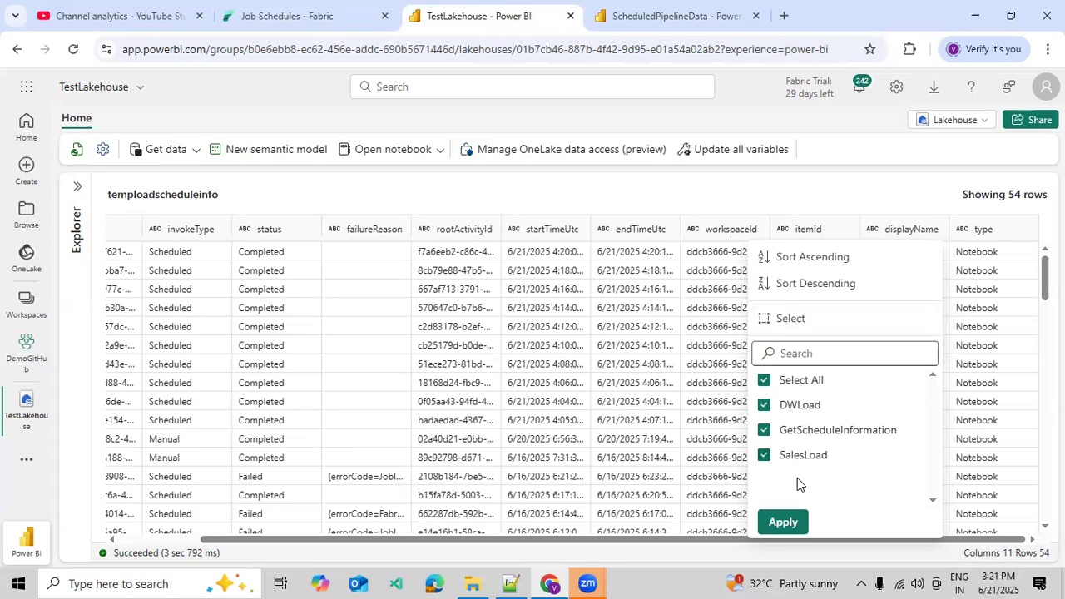
left_click(992, 458)
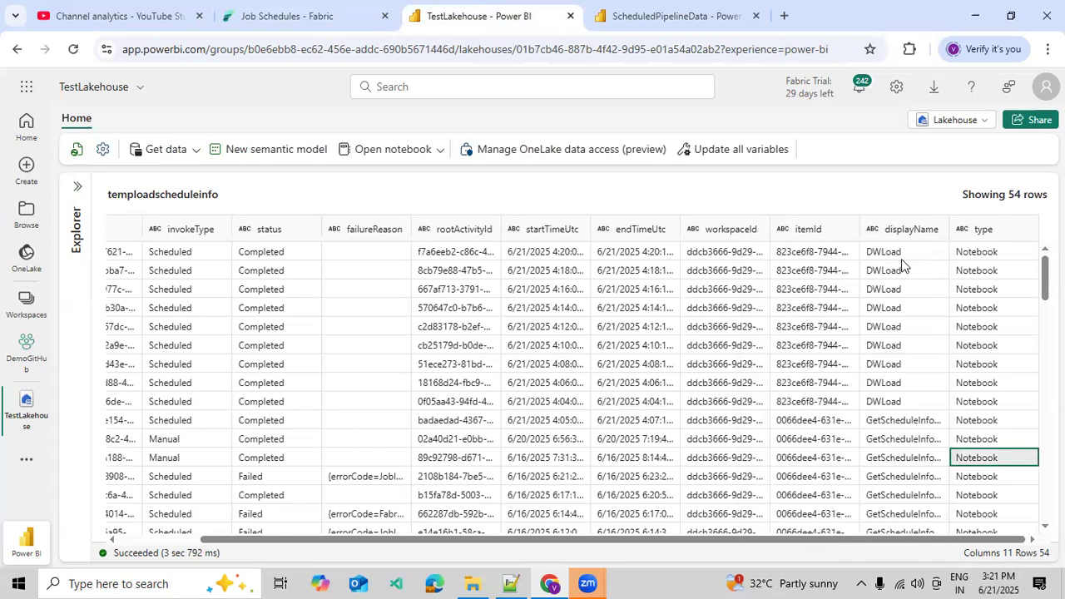
Look through the temploadscheduleinfo rows for each displayName and type, and recheck the displayName filter values without filtering.
scroll(926, 338, "down", 3)
scroll(915, 381, "down", 3)
scroll(924, 381, "down", 5)
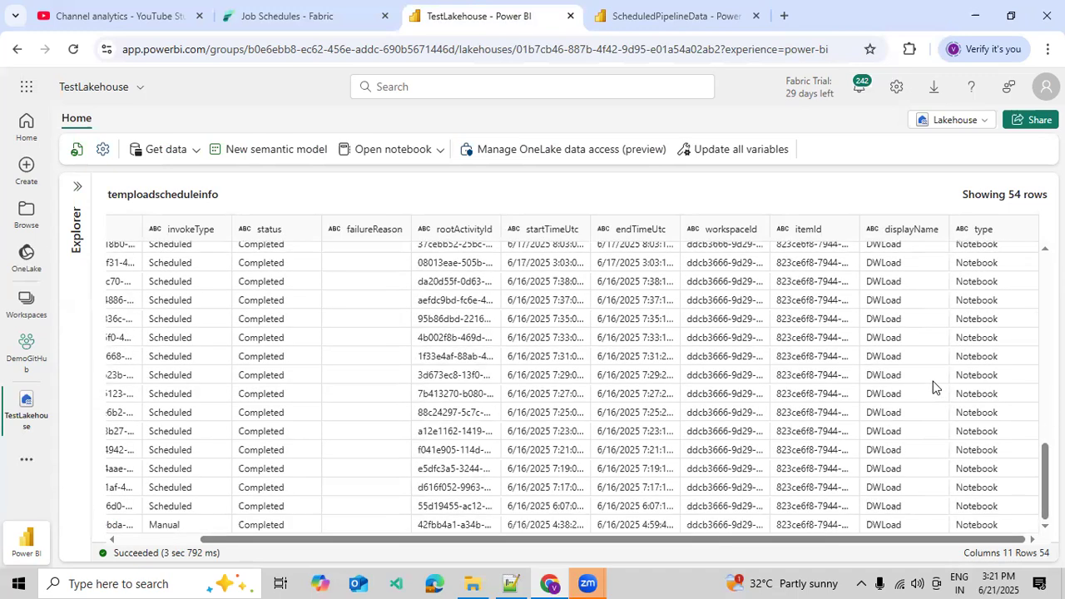
scroll(932, 387, "up", 10)
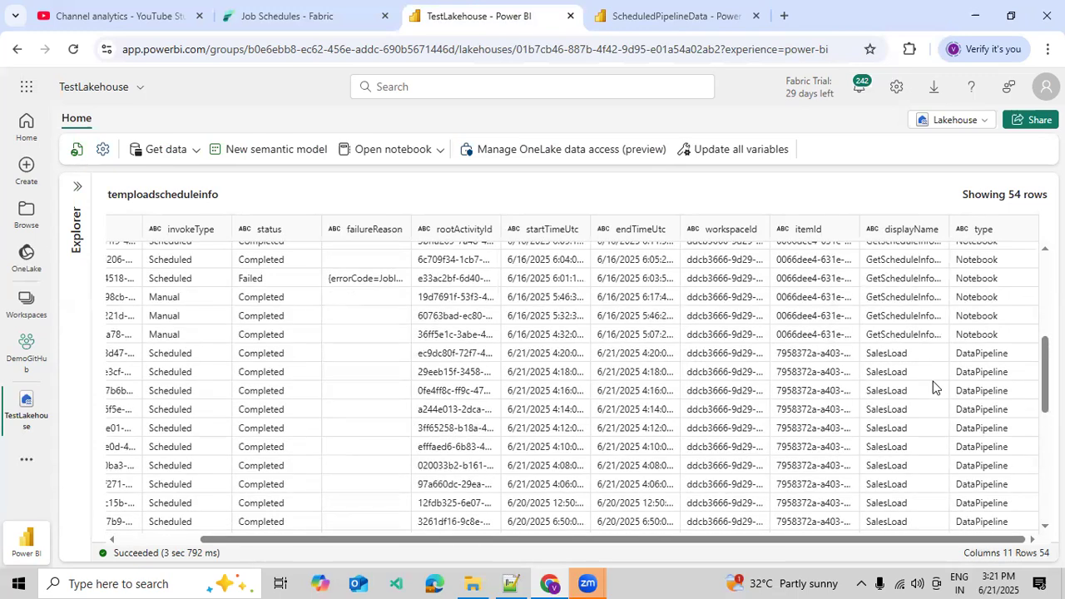
left_click(932, 232)
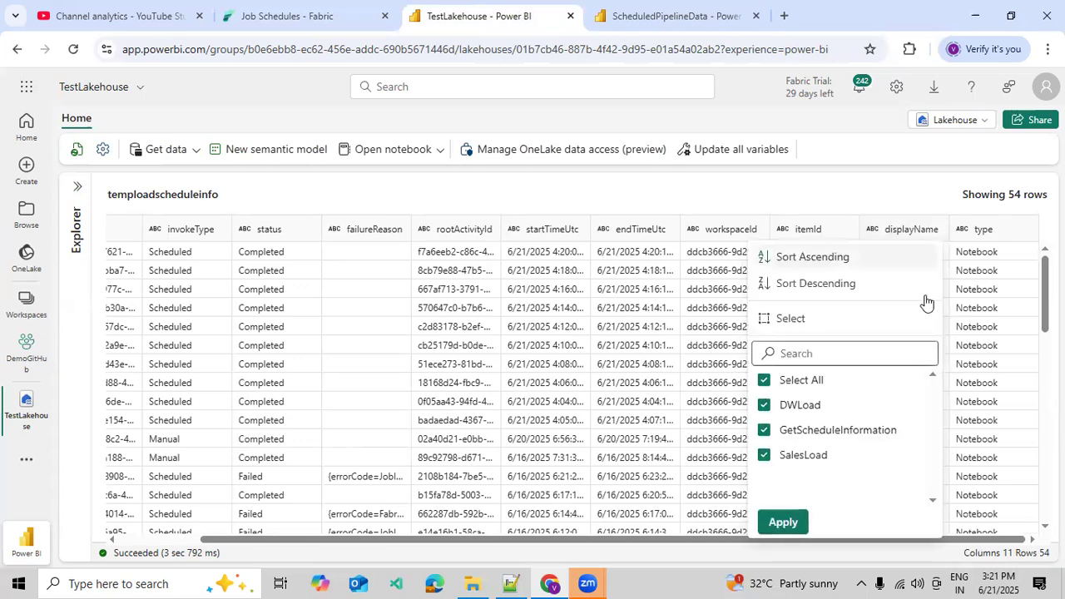
left_click(1004, 233)
left_click(1019, 228)
left_click(844, 191)
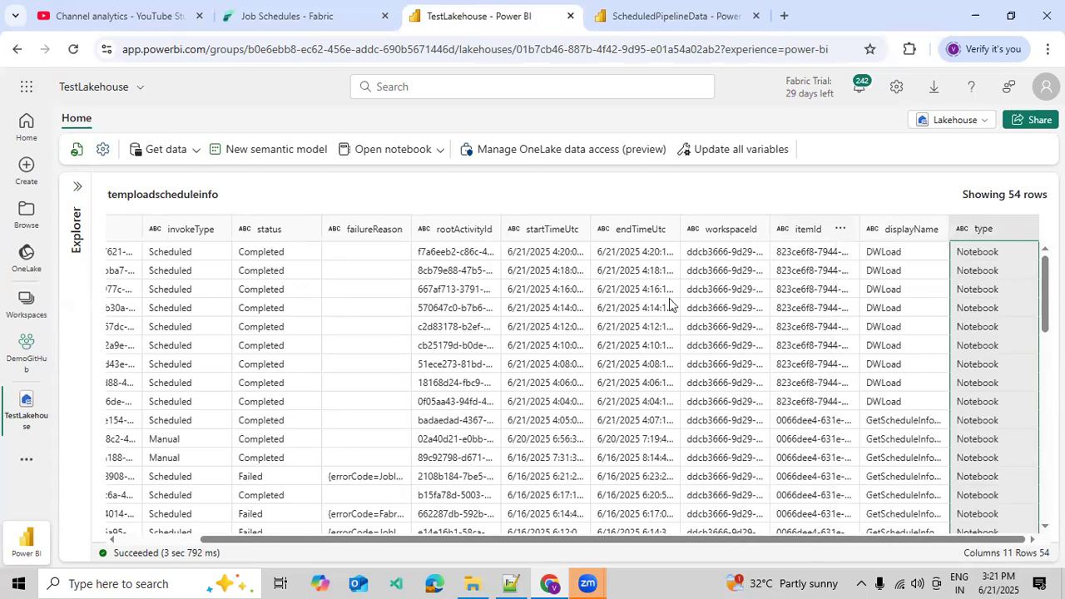
Refresh the ScheduledPipelineData run output, and review the API request, schema and df_combined join cells in the Job Schedules notebook.
left_click(661, 16)
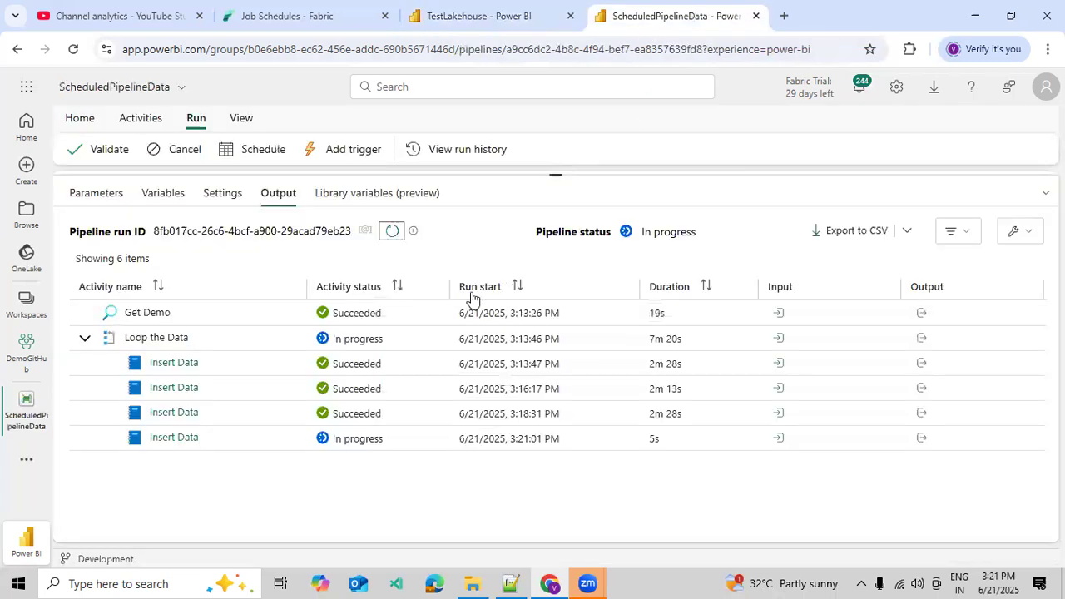
left_click(390, 229)
left_click(270, 20)
scroll(519, 268, "up", 3)
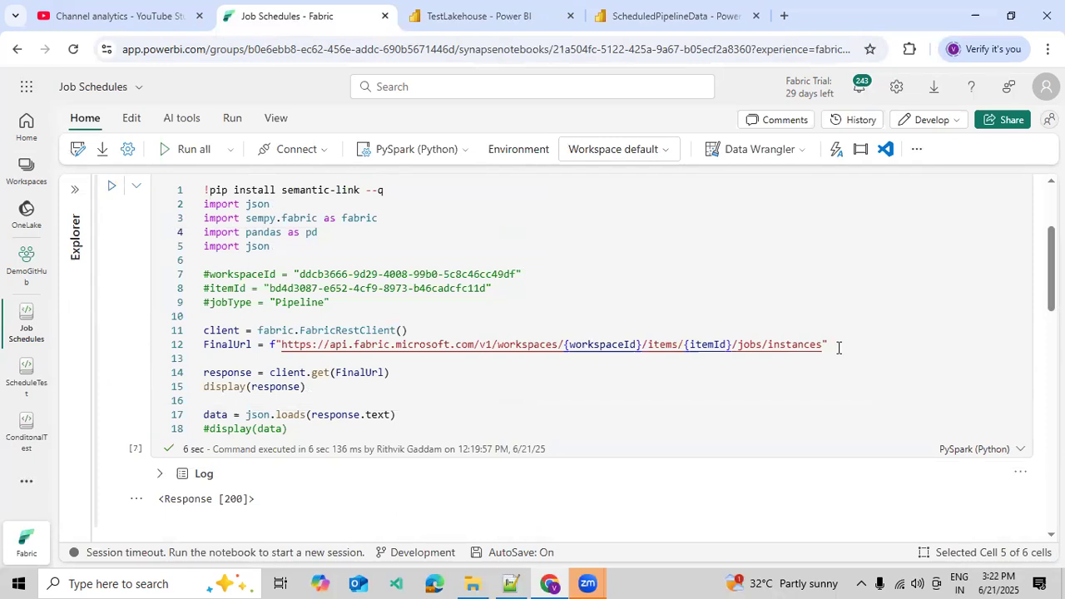
scroll(865, 350, "down", 3)
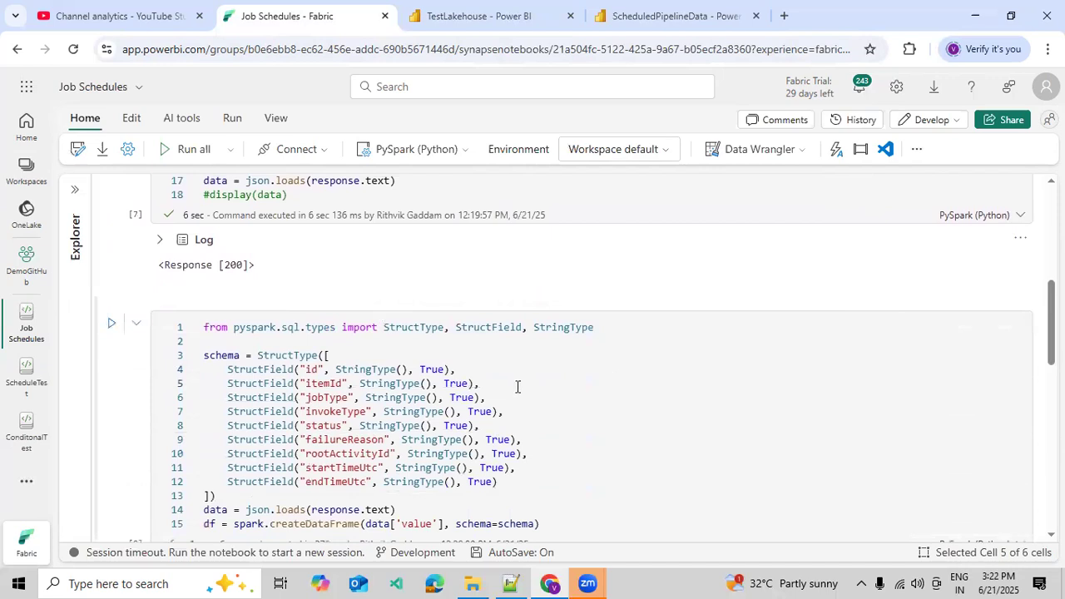
scroll(540, 323, "down", 3)
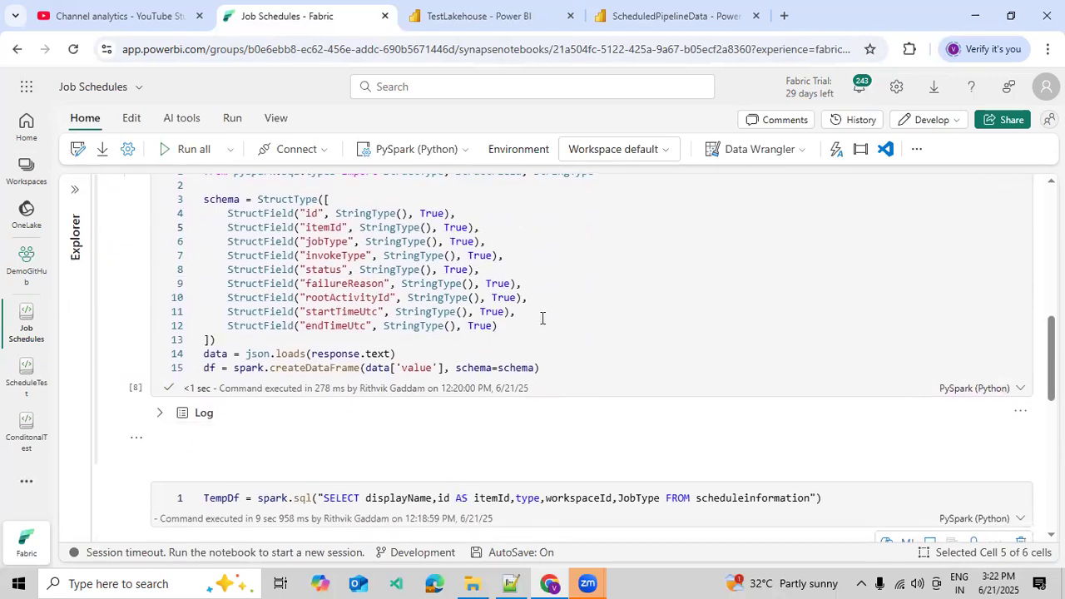
scroll(542, 318, "down", 6)
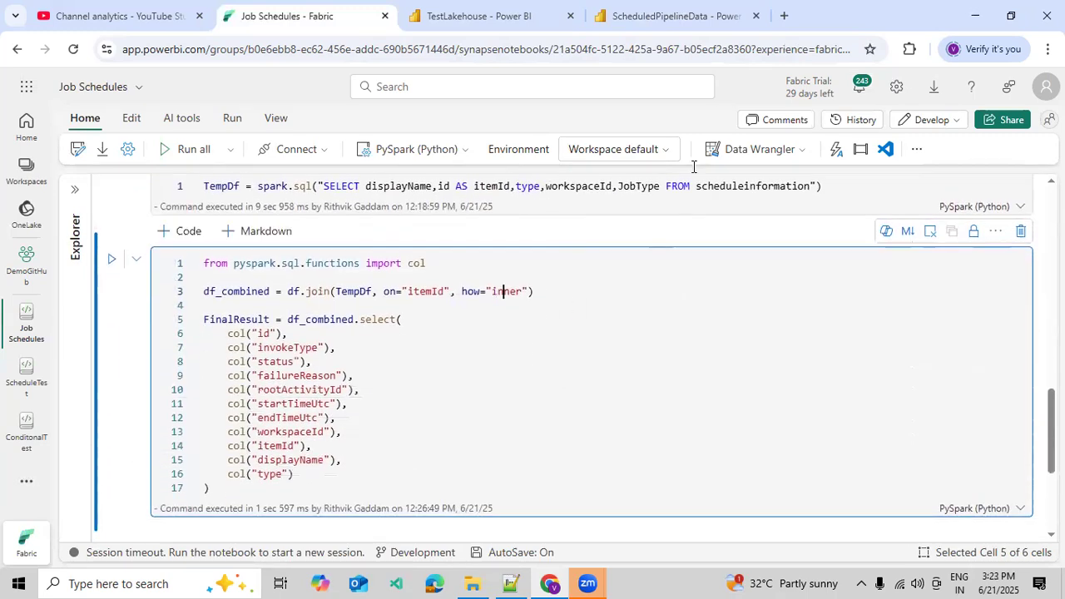
Return to the ScheduledPipelineData run output and refresh it twice to check the latest Insert Data activity.
left_click(675, 25)
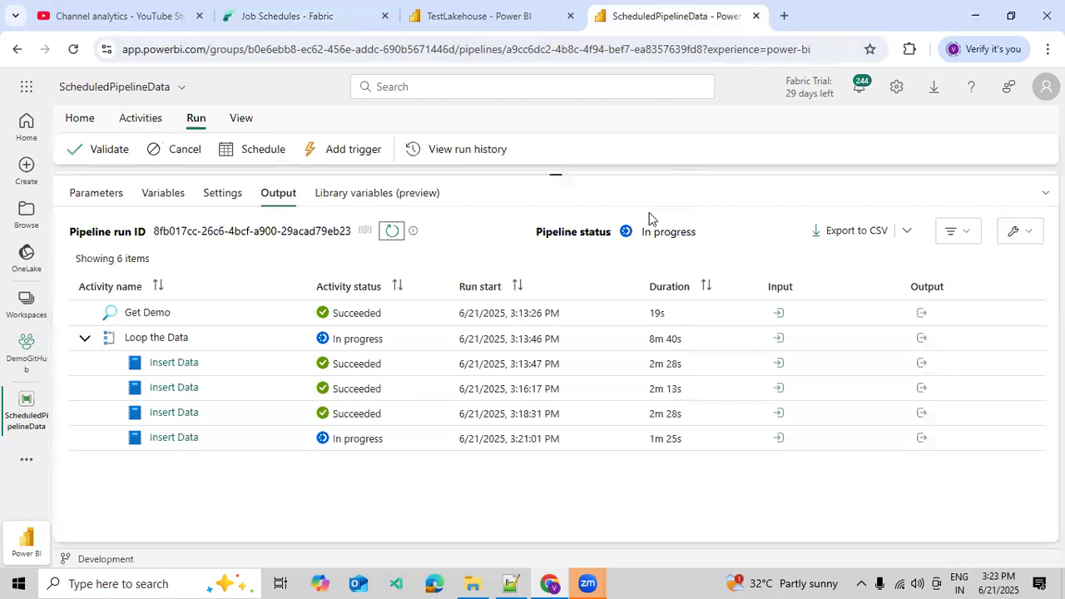
left_click(391, 231)
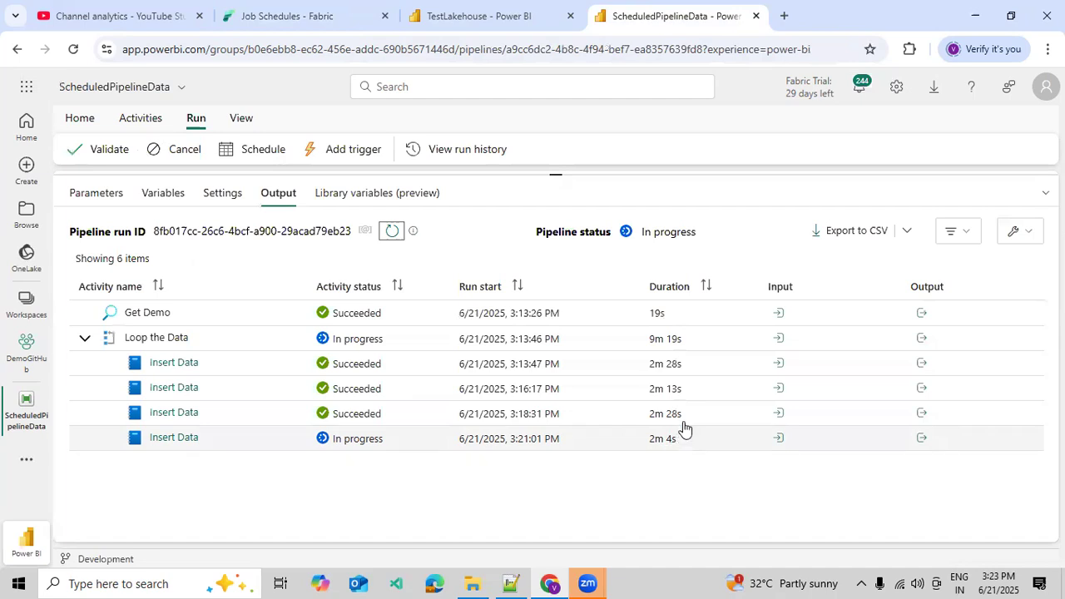
left_click(393, 233)
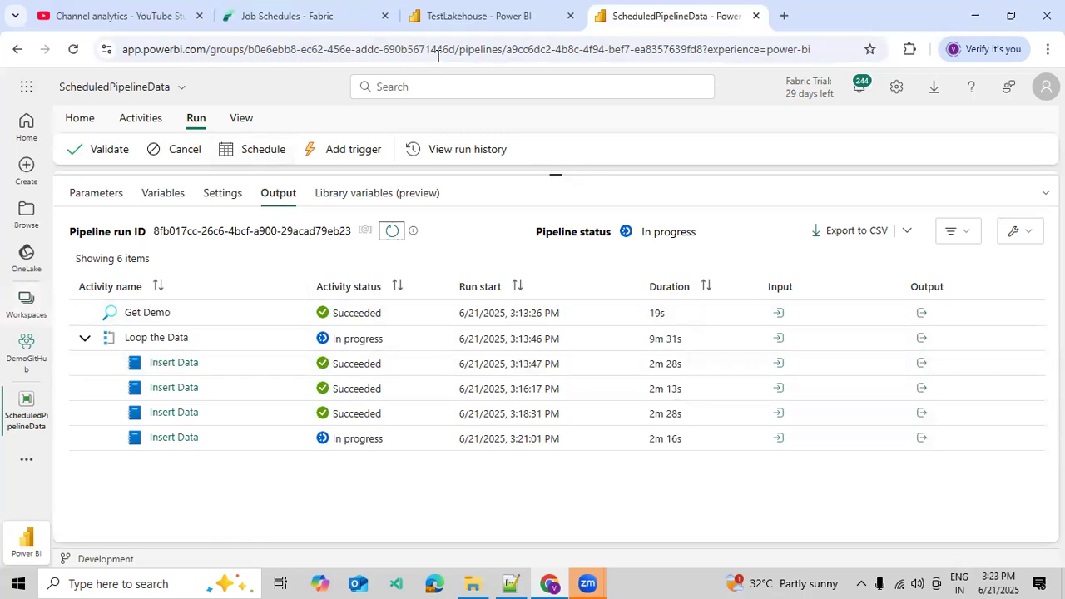
Open the ScheduleData workspace from the Job Schedules notebook's browser tab.
left_click(342, 18)
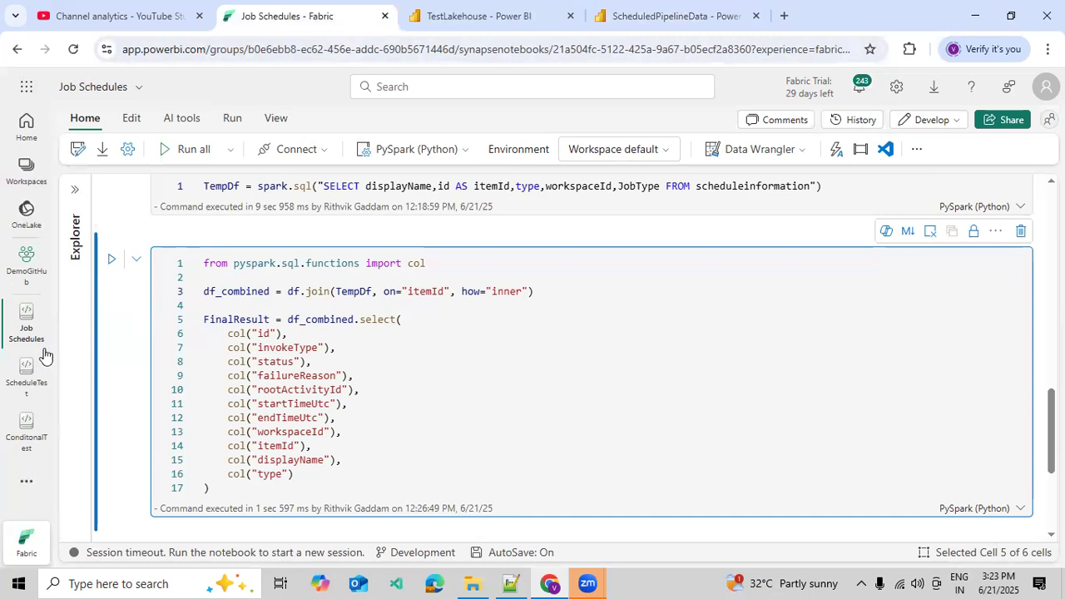
left_click(39, 190)
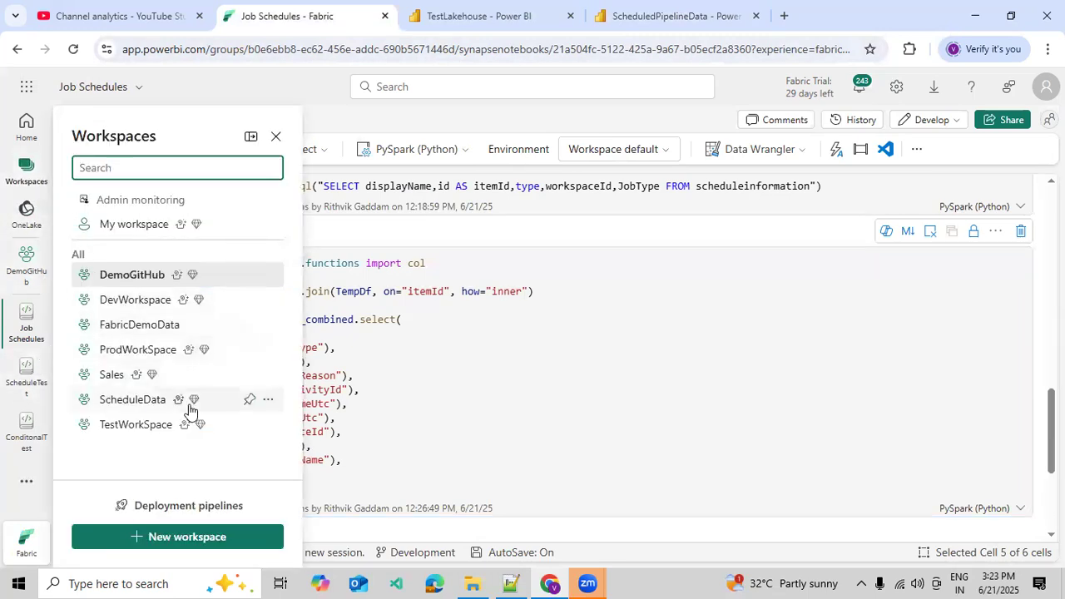
left_click(148, 401)
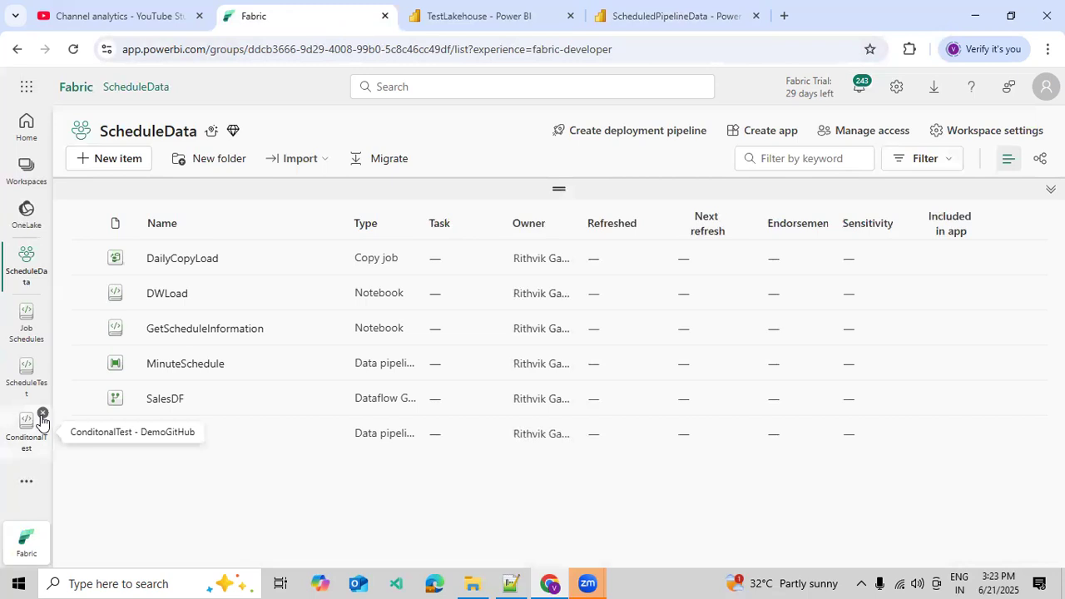
Open the Monitor hub to view activities across all workspaces.
left_click(33, 486)
left_click(34, 486)
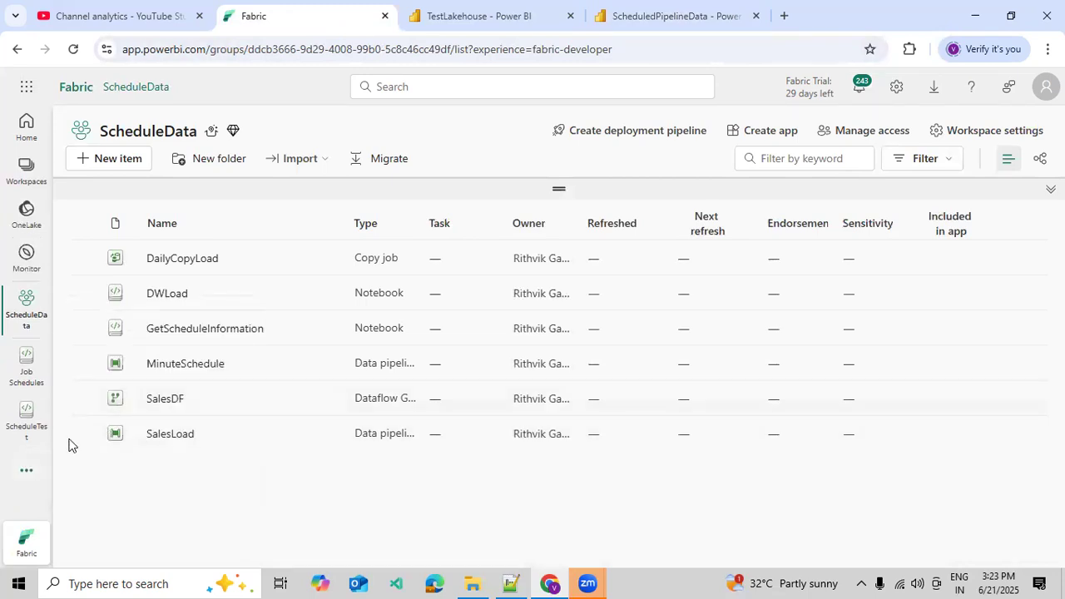
left_click(27, 472)
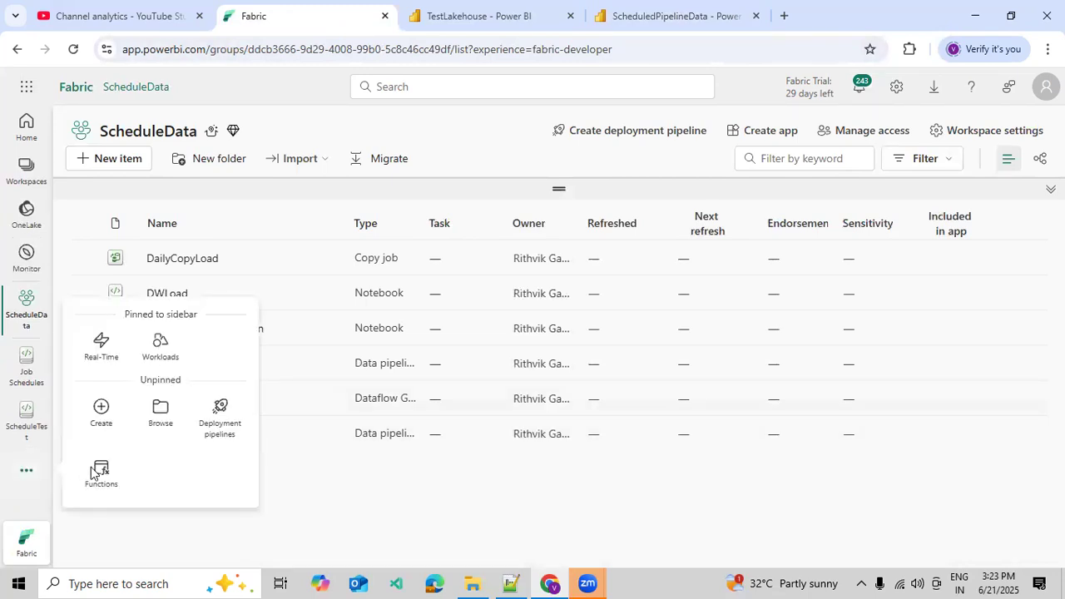
left_click(26, 255)
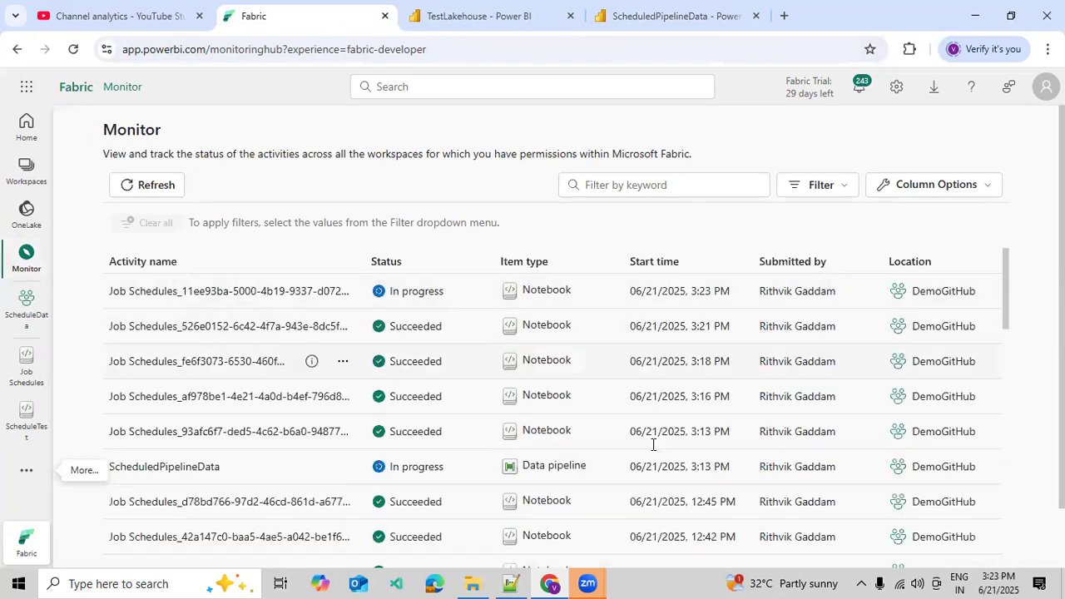
Examine the status, item type, start time and location of the recent Job Schedules and ScheduledPipelineData runs in the Monitor list.
scroll(724, 357, "down", 3)
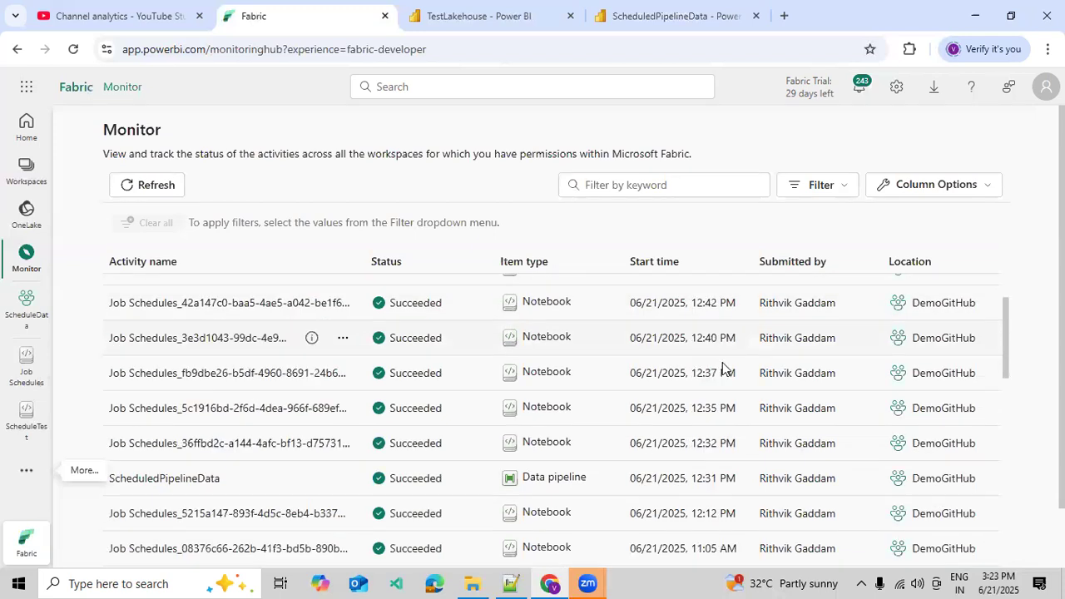
scroll(680, 387, "up", 3)
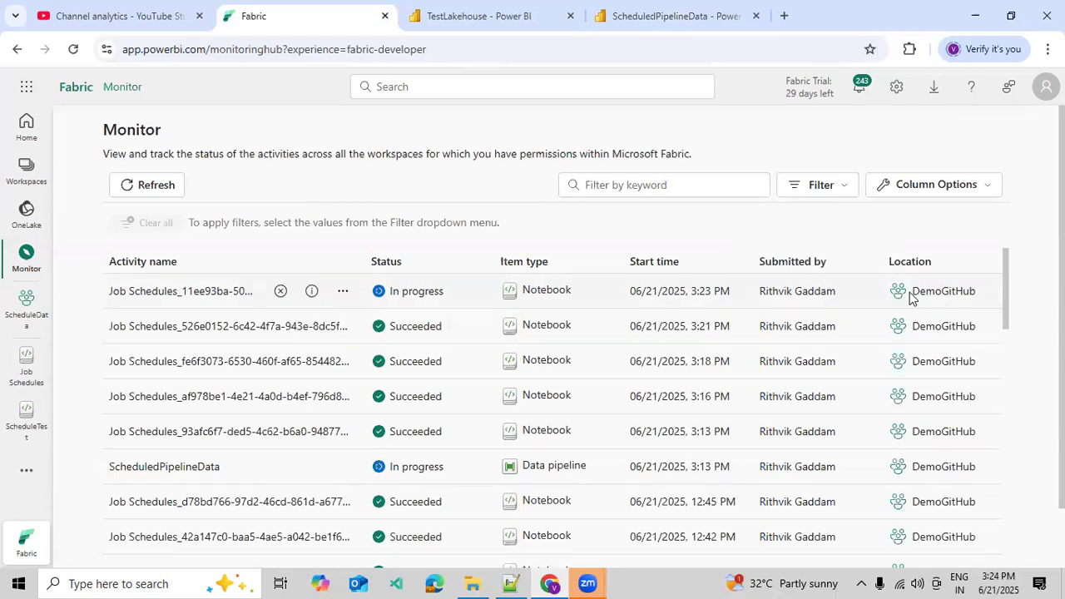
left_click(924, 263)
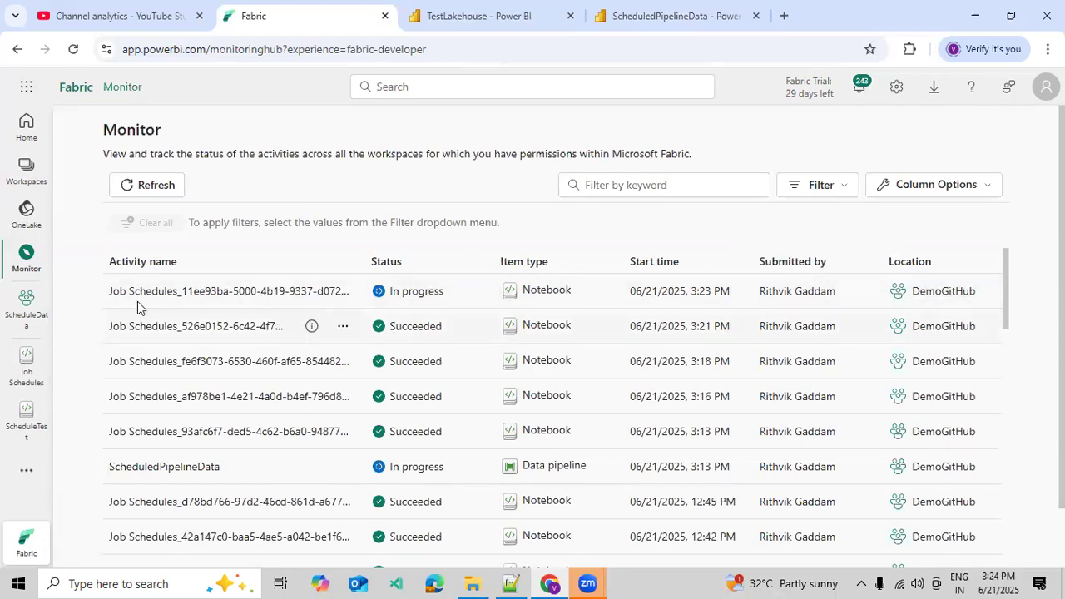
scroll(190, 404, "down", 4)
scroll(194, 405, "down", 1)
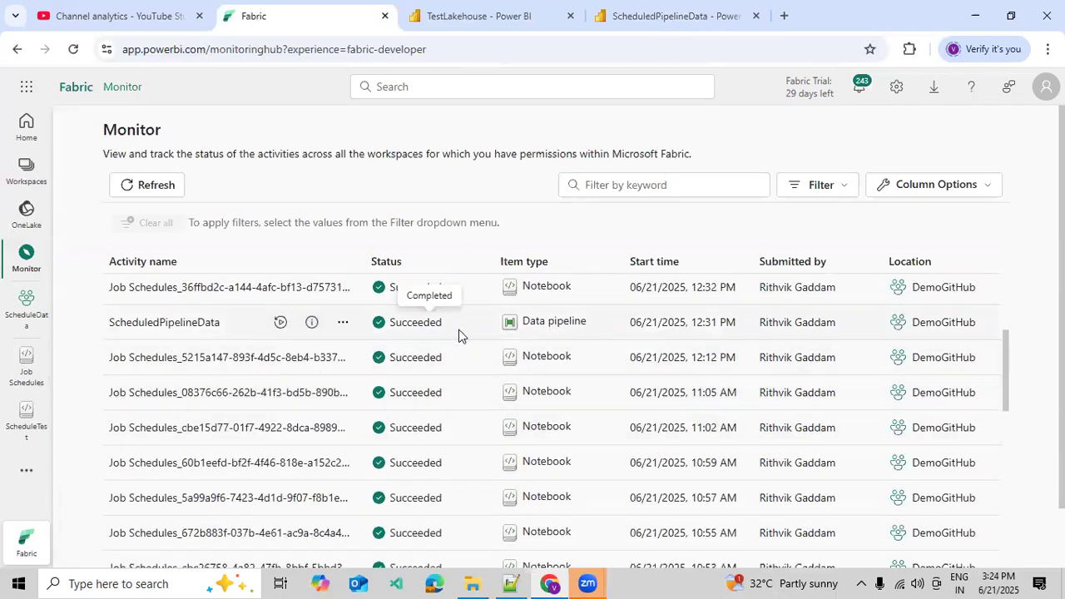
scroll(291, 407, "up", 5)
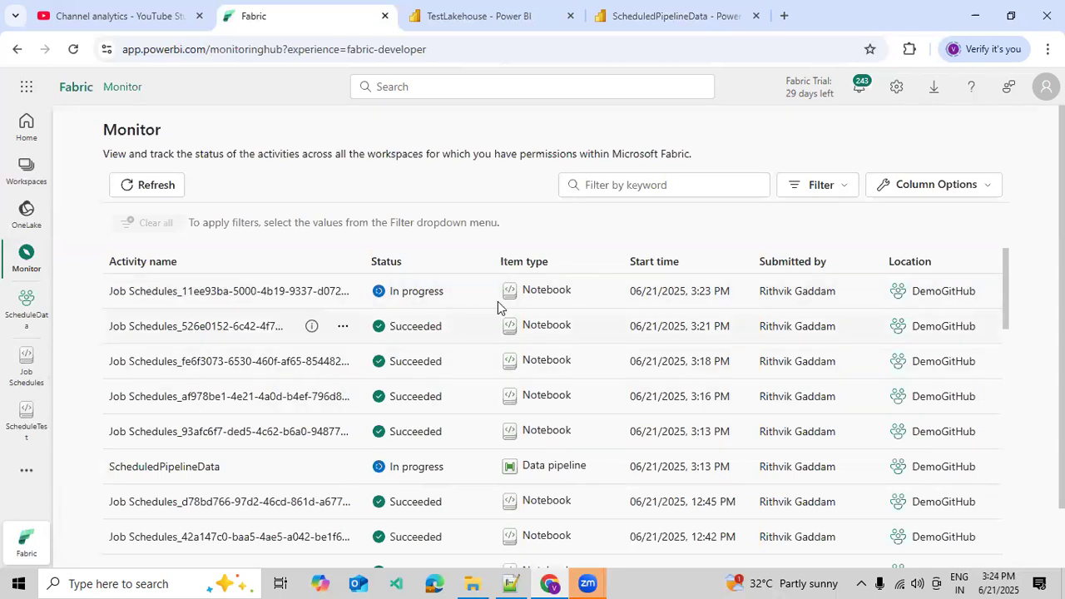
scroll(642, 371, "down", 1)
scroll(642, 371, "up", 1)
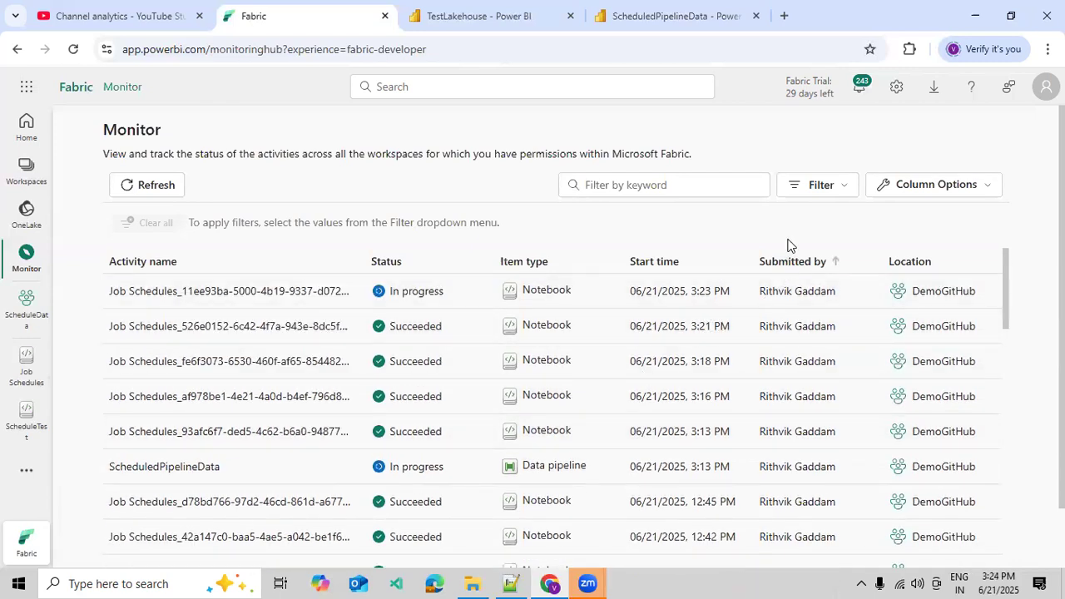
Find the SalesLoad data pipeline run of 06/21/2025, 9:46 AM in the activity list and open its run details.
scroll(732, 290, "down", 5)
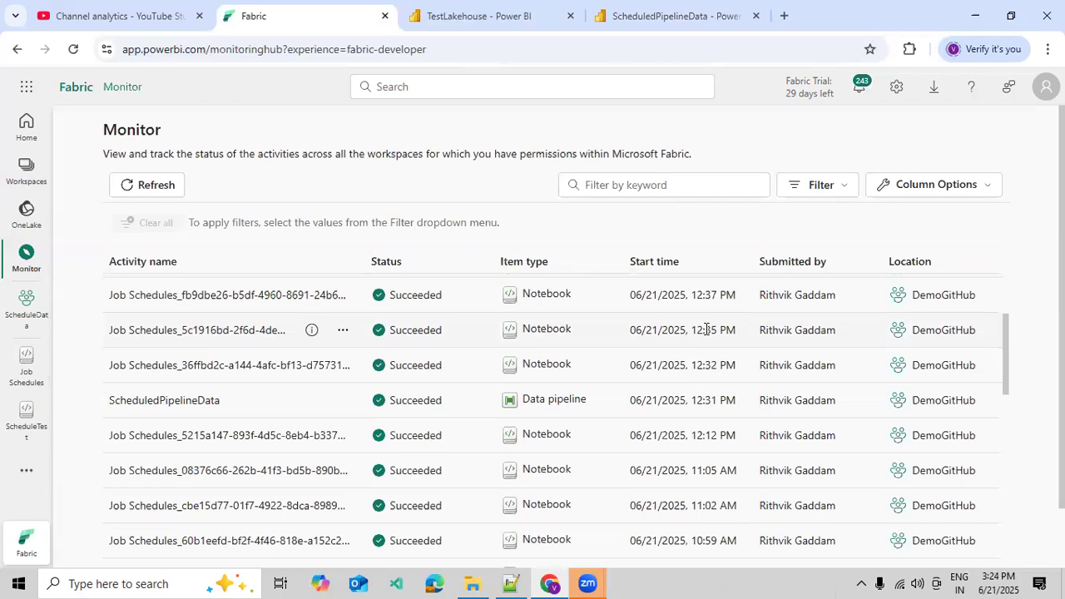
scroll(307, 316, "down", 10)
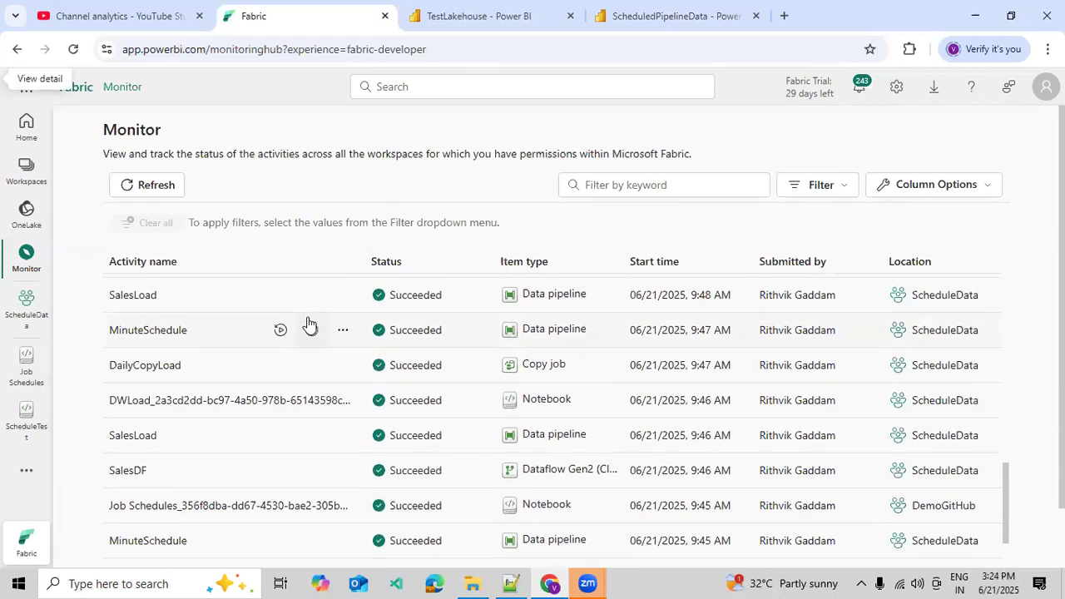
left_click(132, 439)
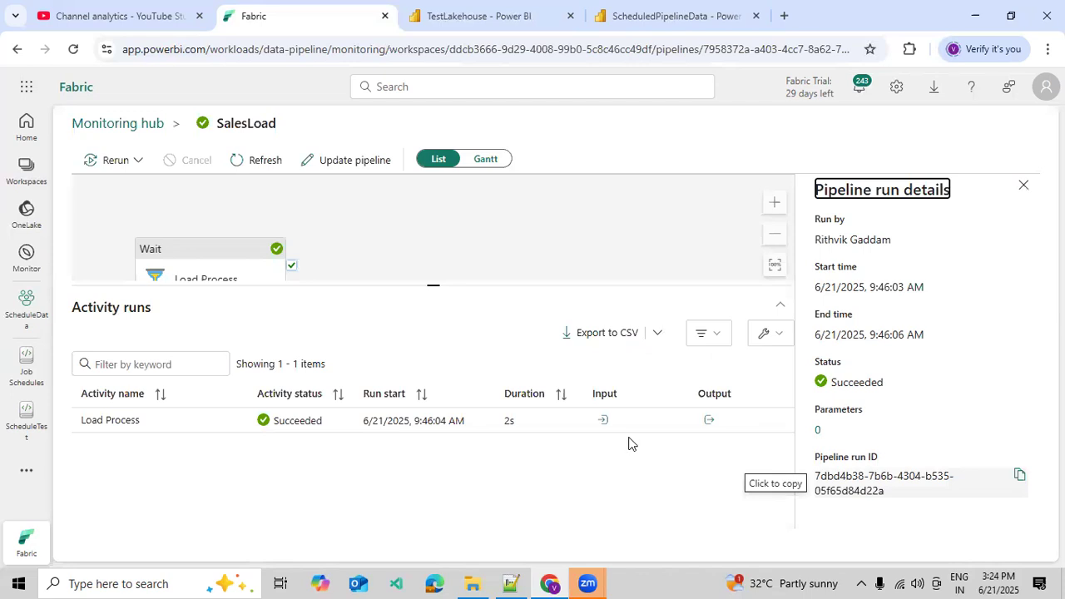
Close the SalesLoad run details and refresh the output status of the ScheduledPipelineData run.
left_click(1024, 186)
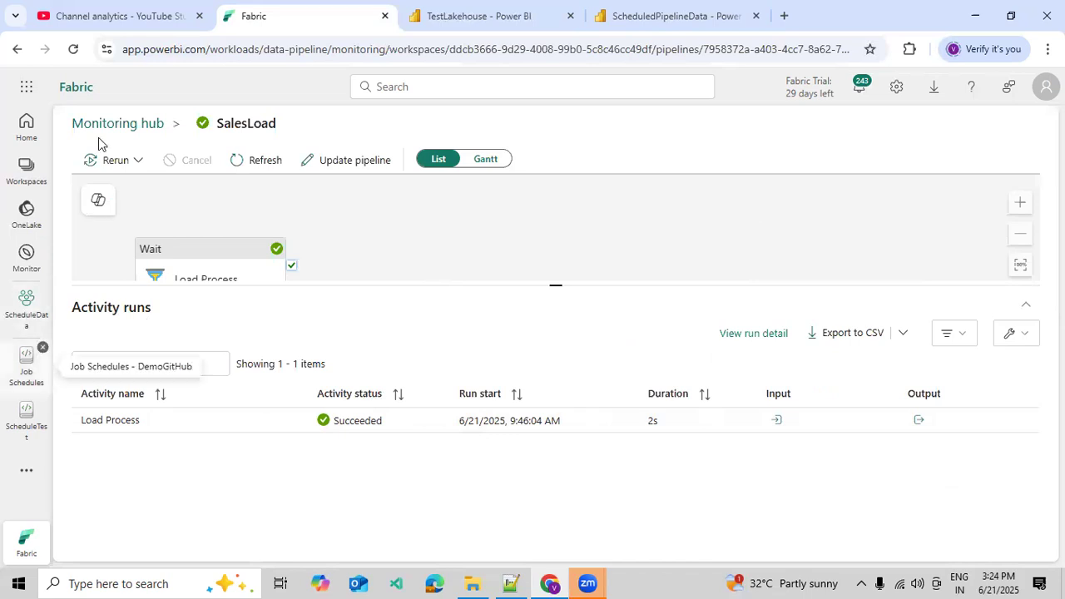
left_click(639, 32)
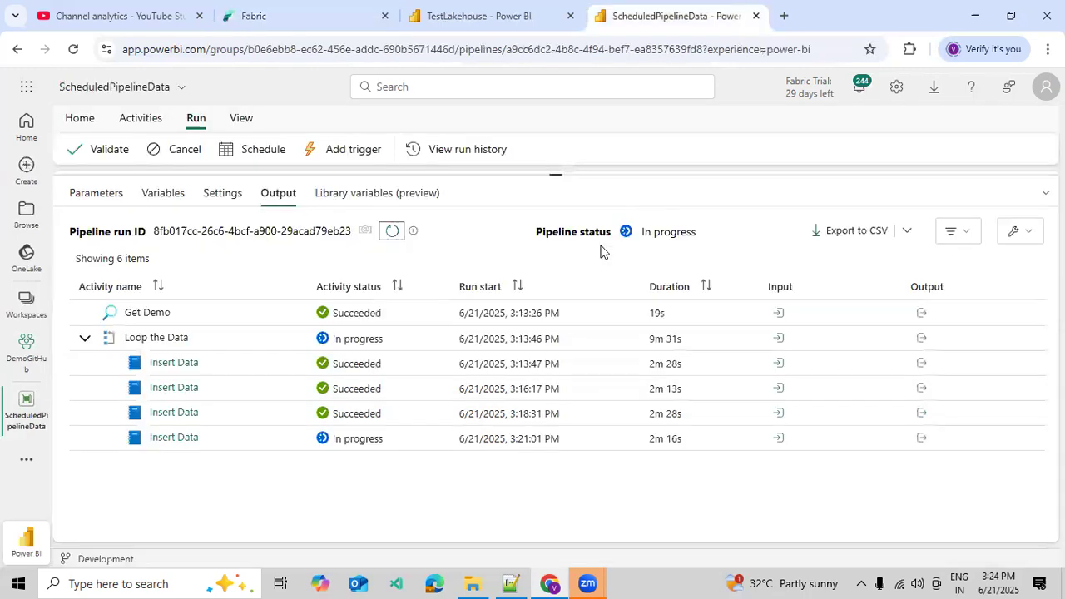
left_click(389, 236)
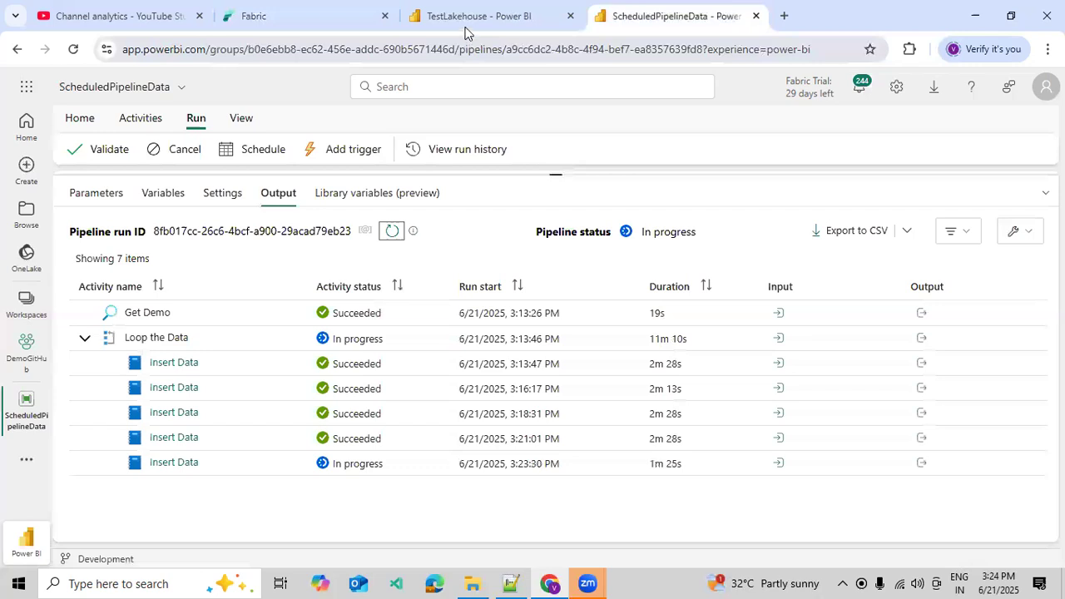
Refresh the temploadscheduleinfo table preview in TestLakehouse.
key("ctrl+shift+Tab")
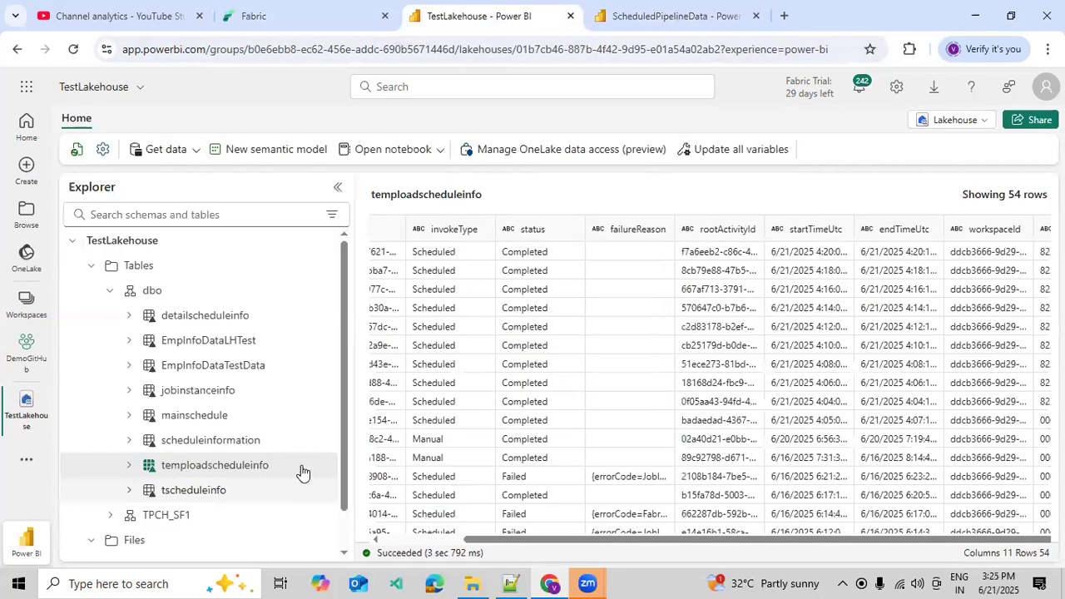
left_click(333, 465)
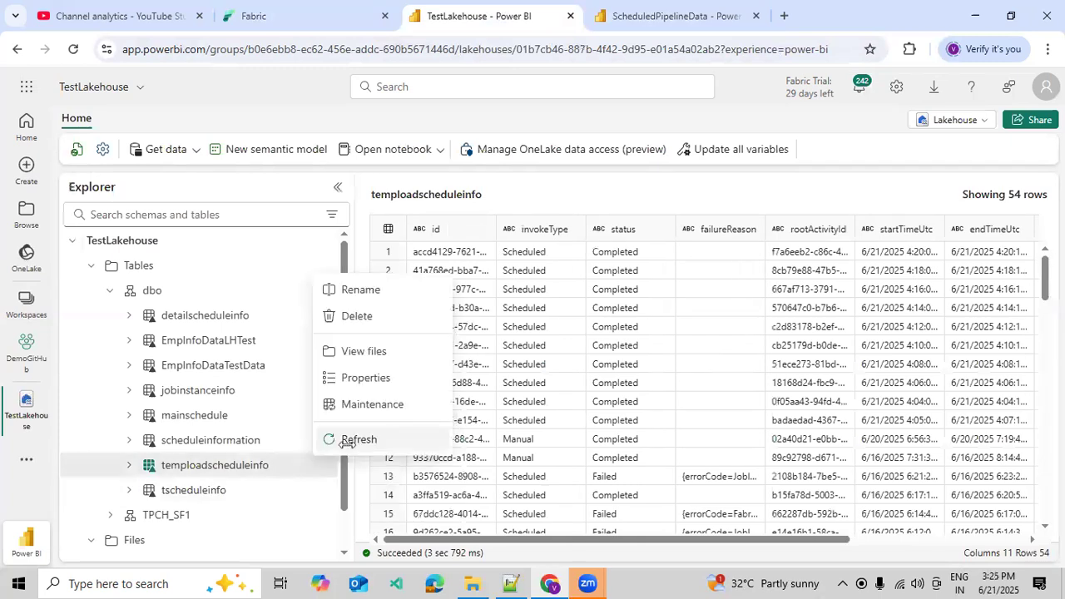
left_click(348, 439)
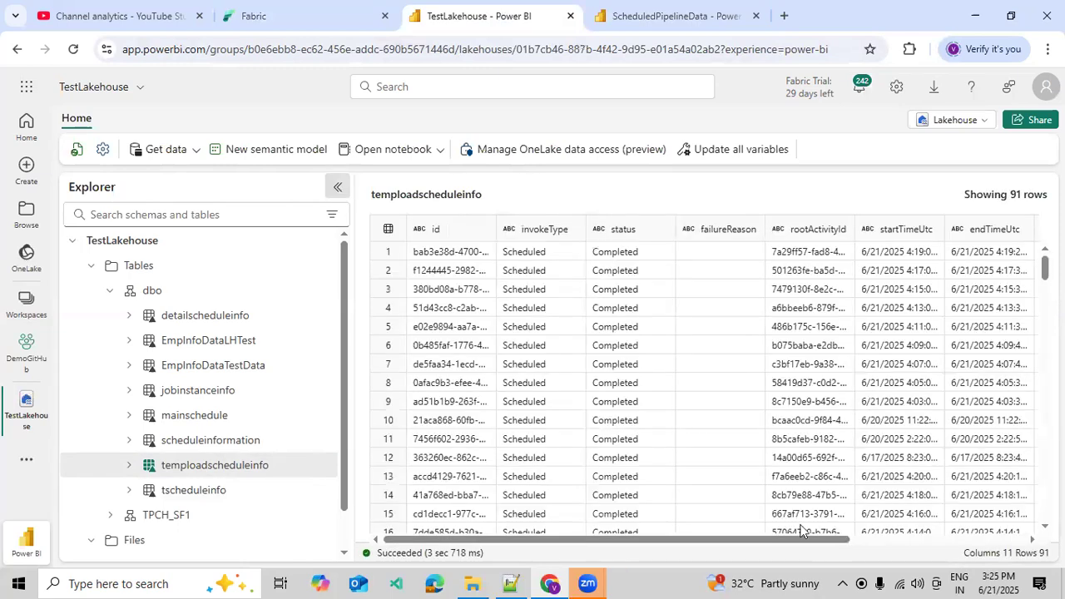
Review the distinct values in the type and displayName columns of temploadscheduleinfo without filtering the rows.
left_click(973, 541)
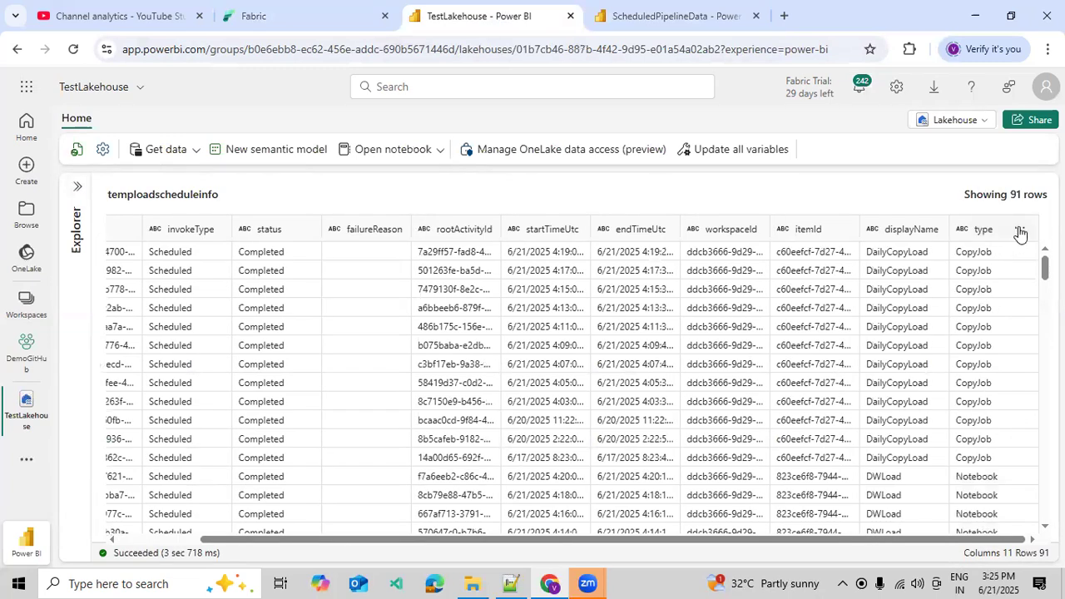
left_click(1020, 233)
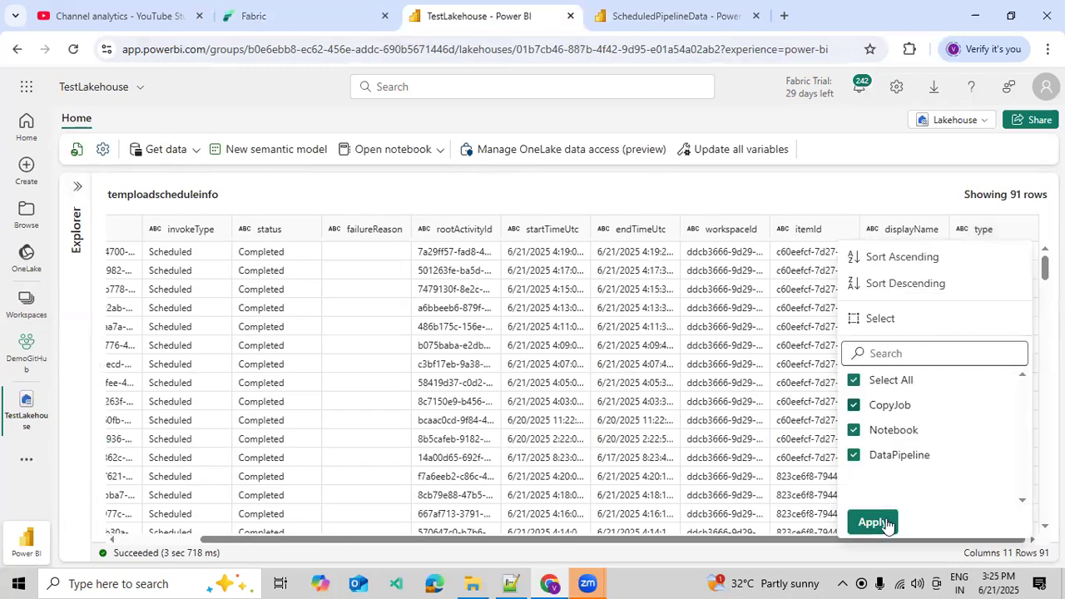
left_click(923, 233)
left_click(927, 237)
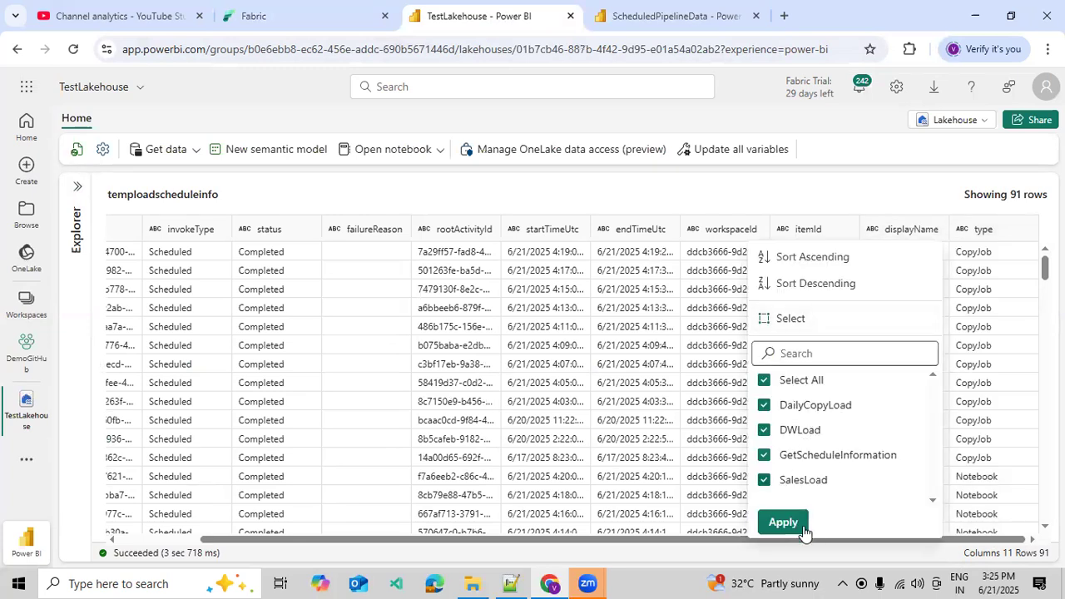
left_click(895, 260)
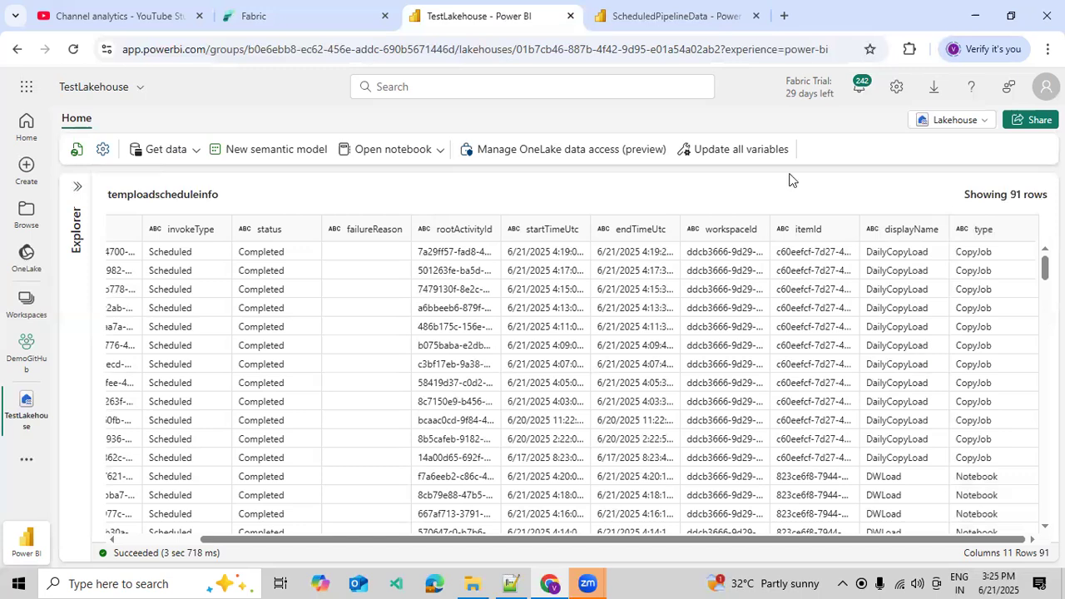
Refresh the ScheduledPipelineData run output, and reload the temploadscheduleinfo table in TestLakehouse to view its displayName and type columns.
left_click(652, 16)
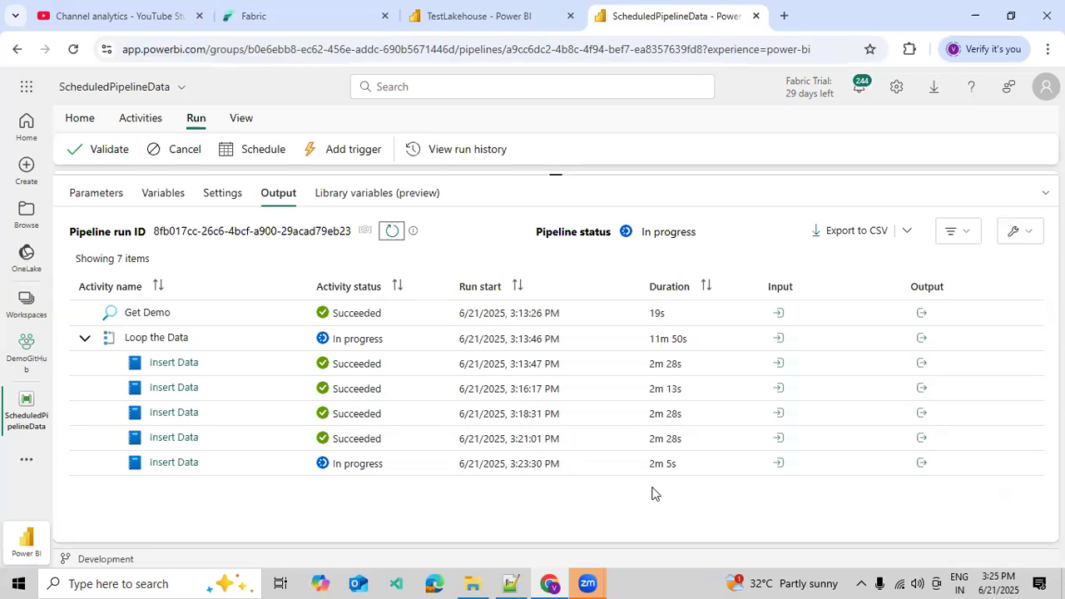
left_click(393, 232)
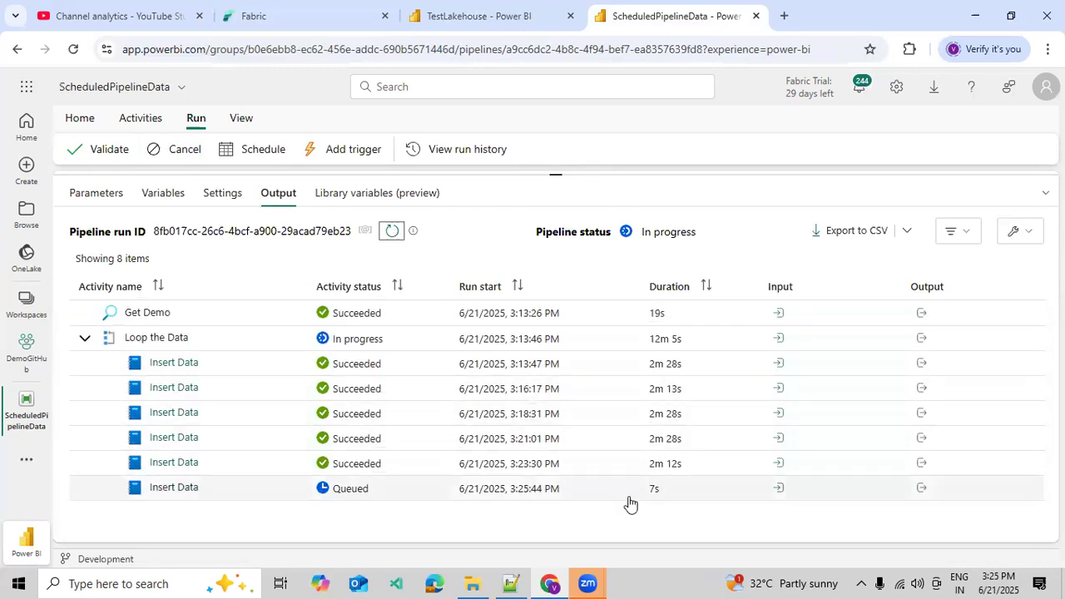
left_click(460, 27)
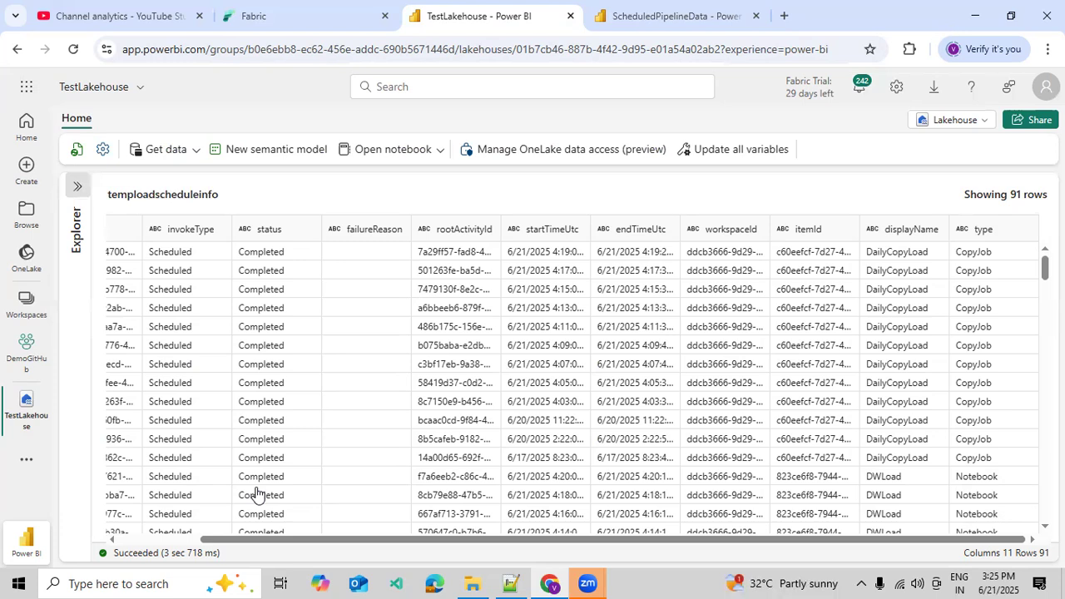
left_click(322, 469)
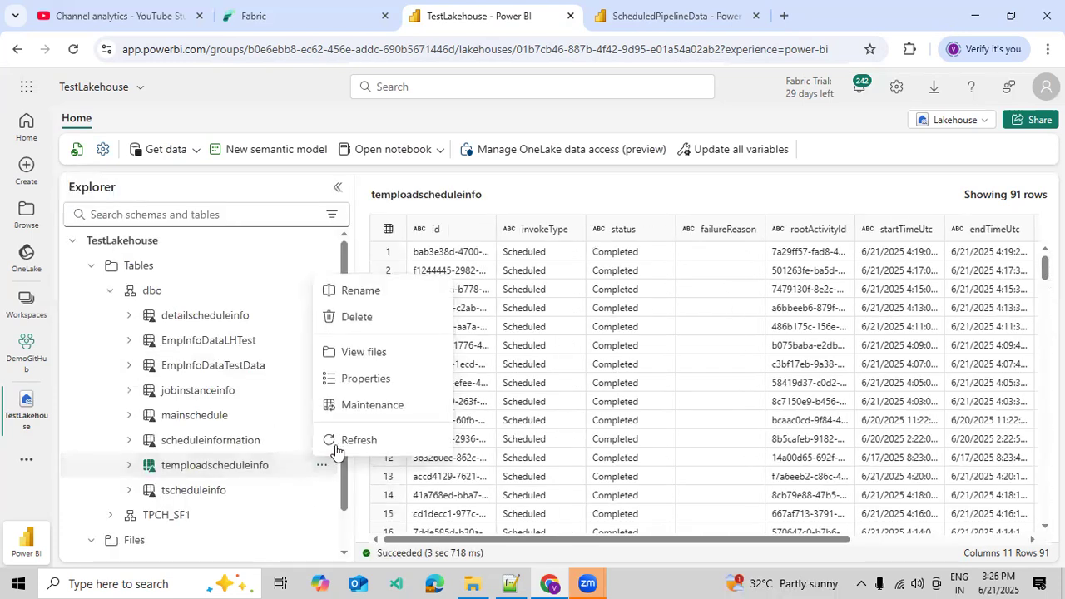
left_click(341, 438)
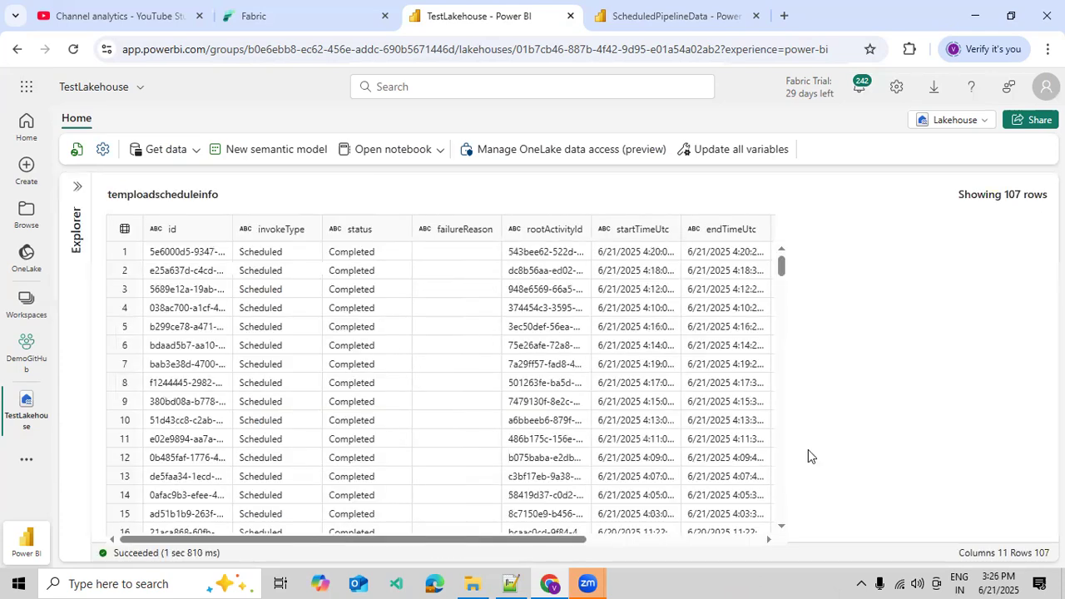
left_click(972, 539)
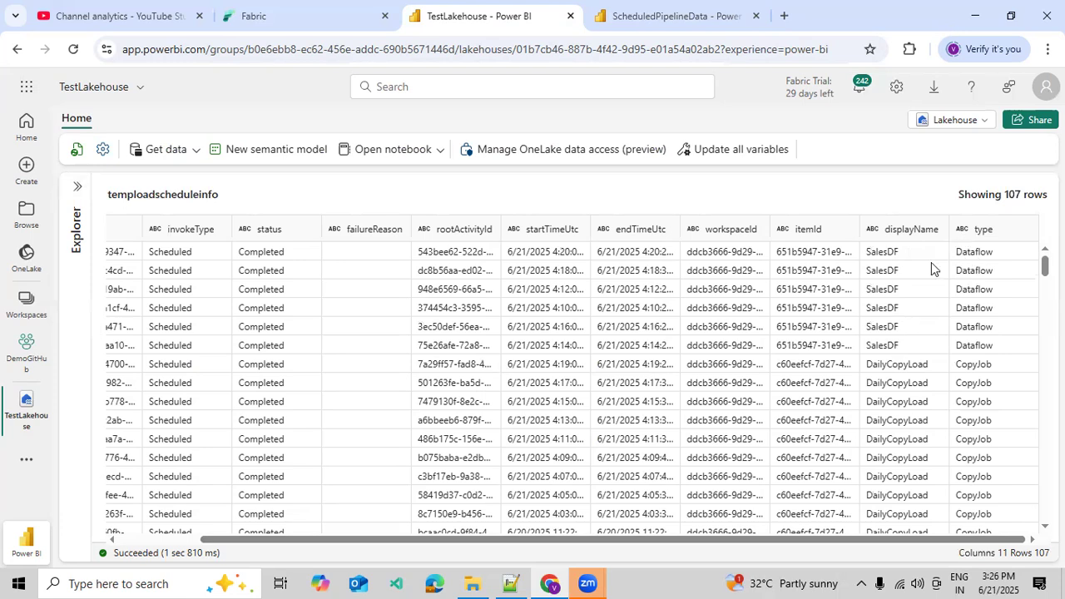
Refresh the ScheduledPipelineData run output to check the progress of the latest Insert Data activity.
left_click(666, 16)
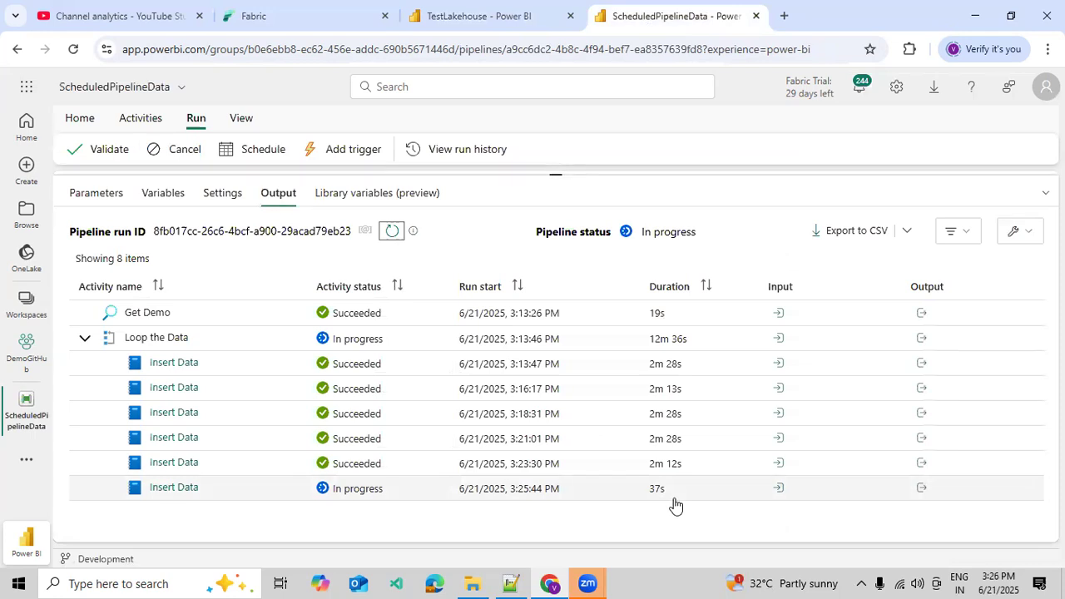
left_click(391, 236)
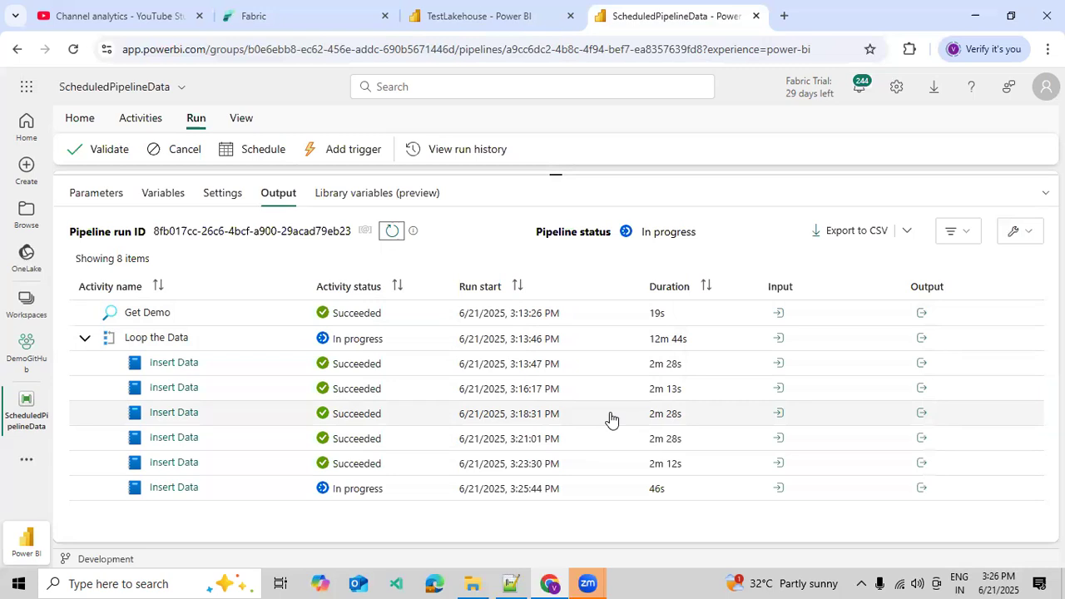
left_click(391, 232)
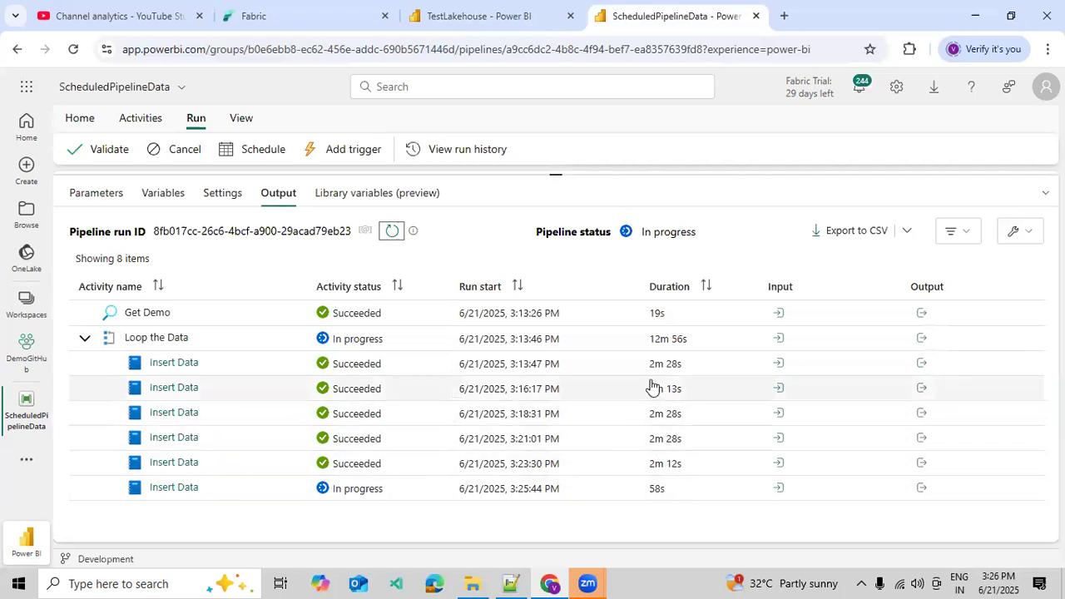
Examine the temploadscheduleinfo rows in TestLakehouse and the distinct values listed for the type and displayName columns, keeping all values selected.
left_click(472, 25)
scroll(872, 402, "down", 5)
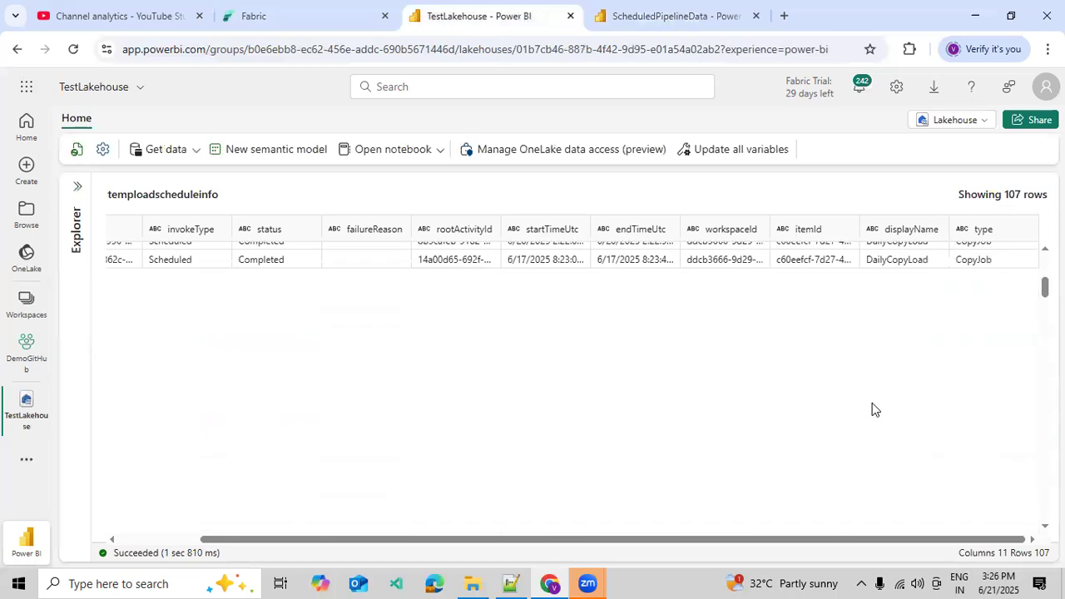
scroll(945, 340, "up", 5)
left_click(1023, 228)
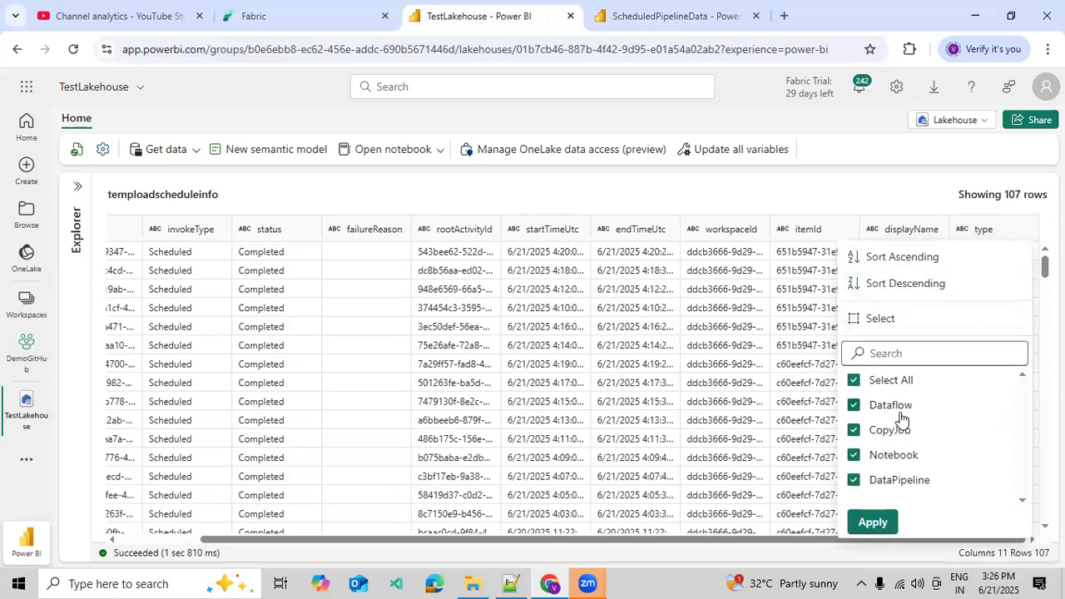
left_click(870, 521)
left_click(929, 231)
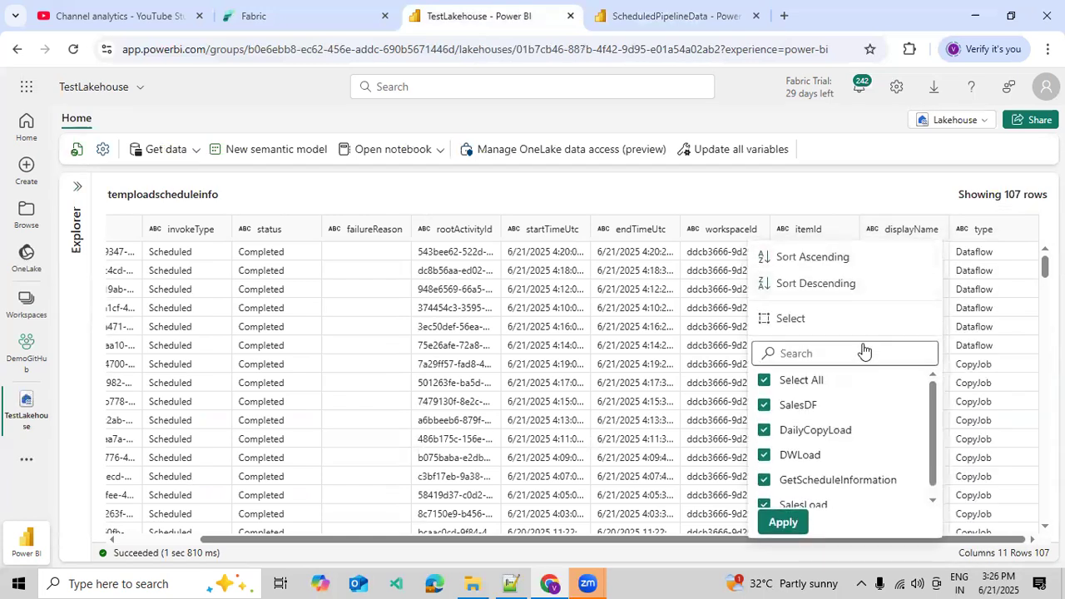
scroll(827, 412, "down", 1)
scroll(827, 422, "up", 1)
left_click(783, 522)
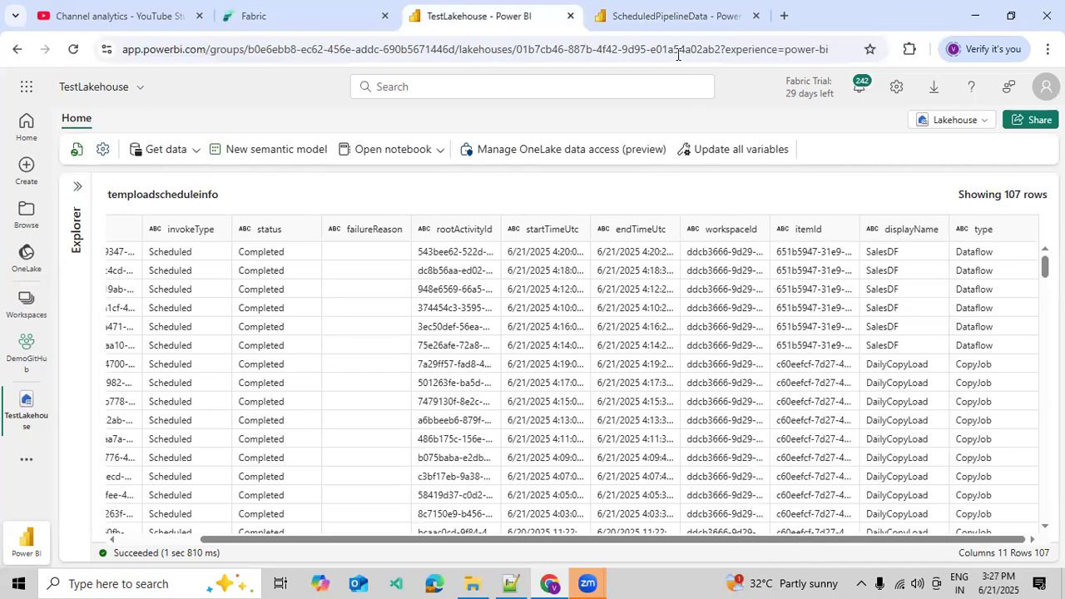
Keep refreshing the ScheduledPipelineData run output until the Loop the Data activity and the pipeline finish.
left_click(673, 15)
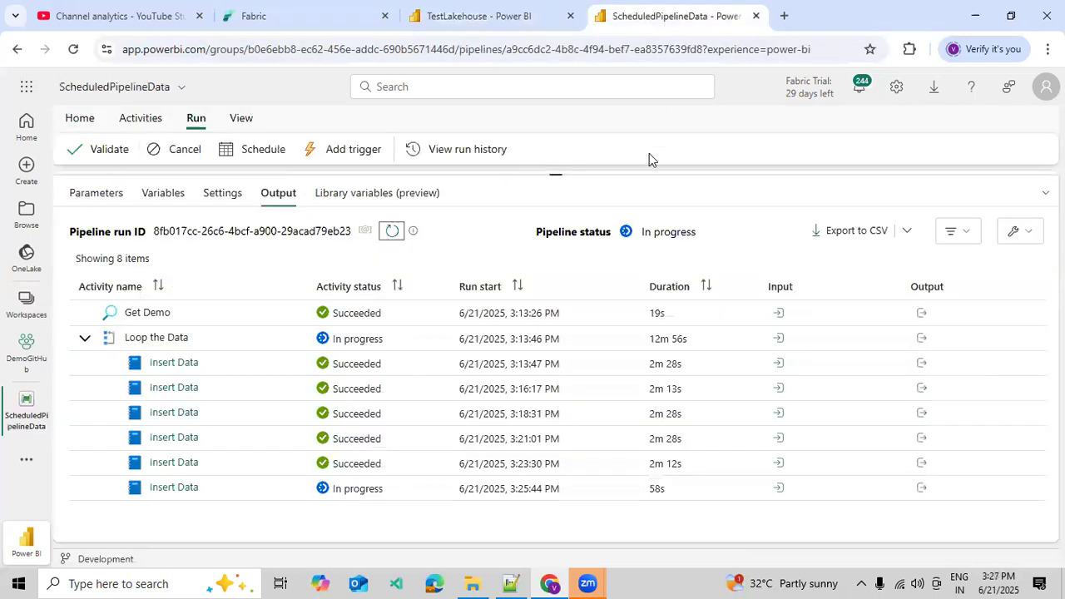
left_click(391, 232)
left_click(393, 231)
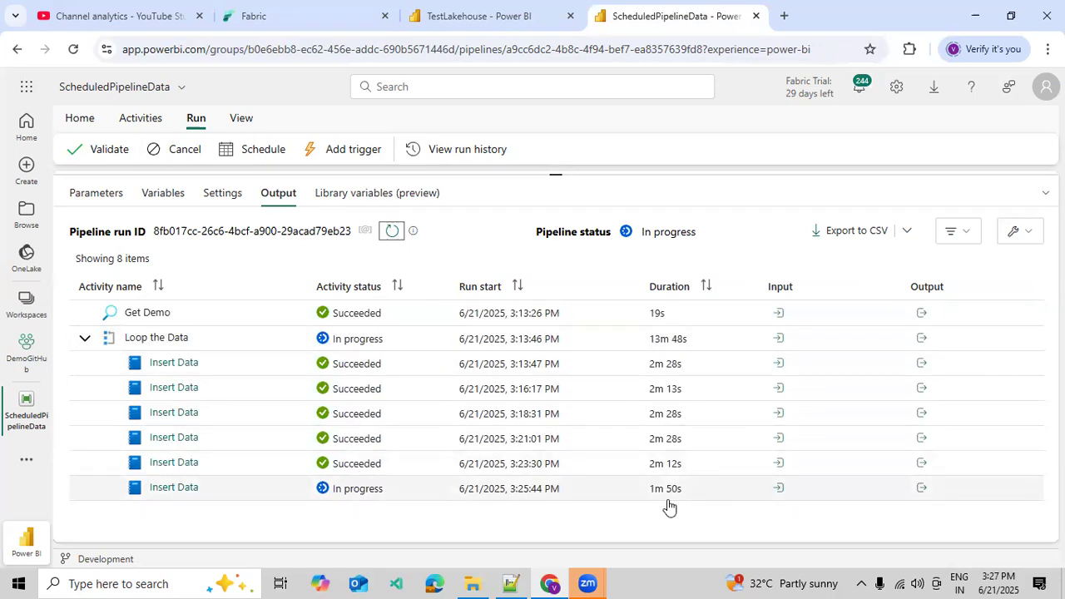
left_click(392, 230)
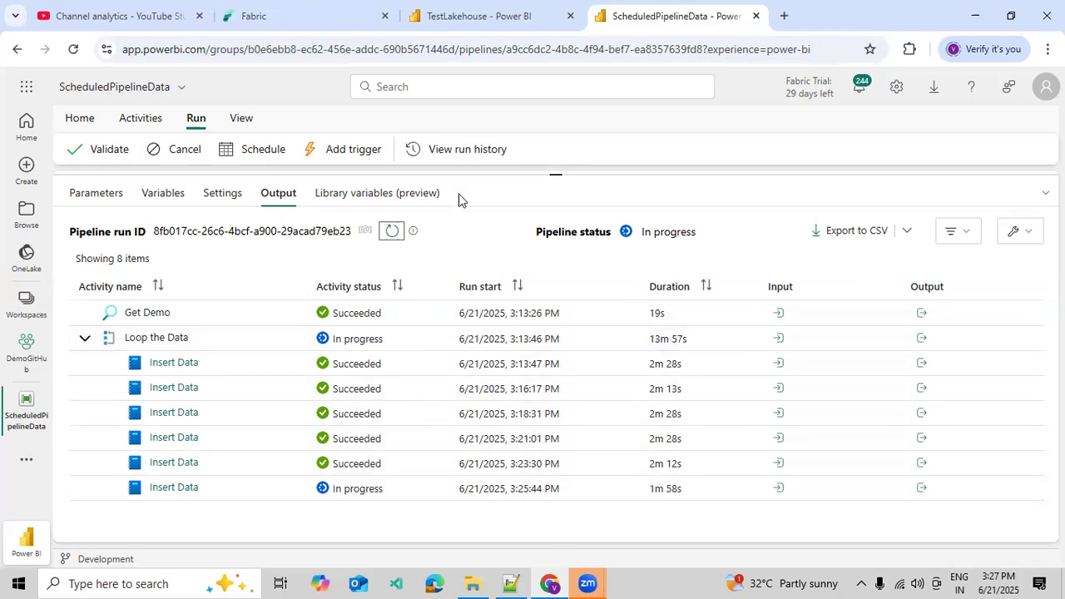
left_click(391, 237)
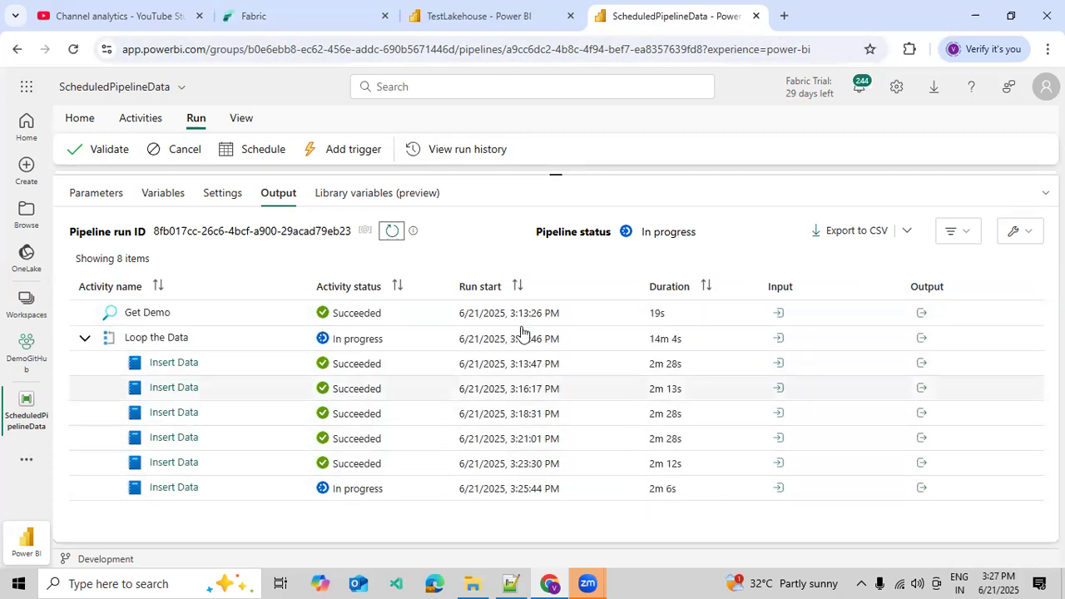
left_click(390, 234)
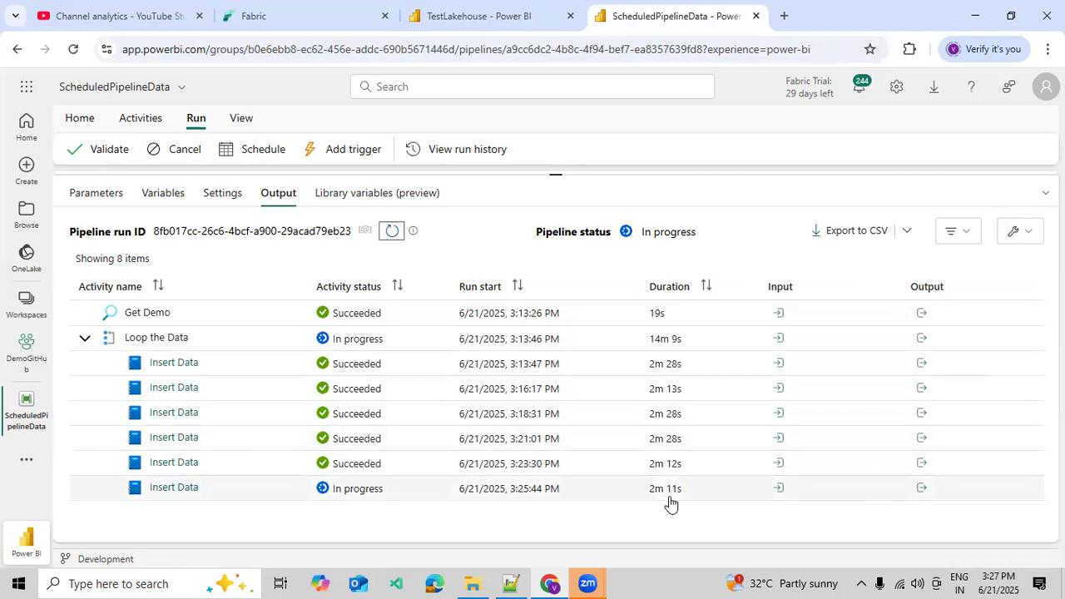
left_click(391, 231)
left_click(395, 232)
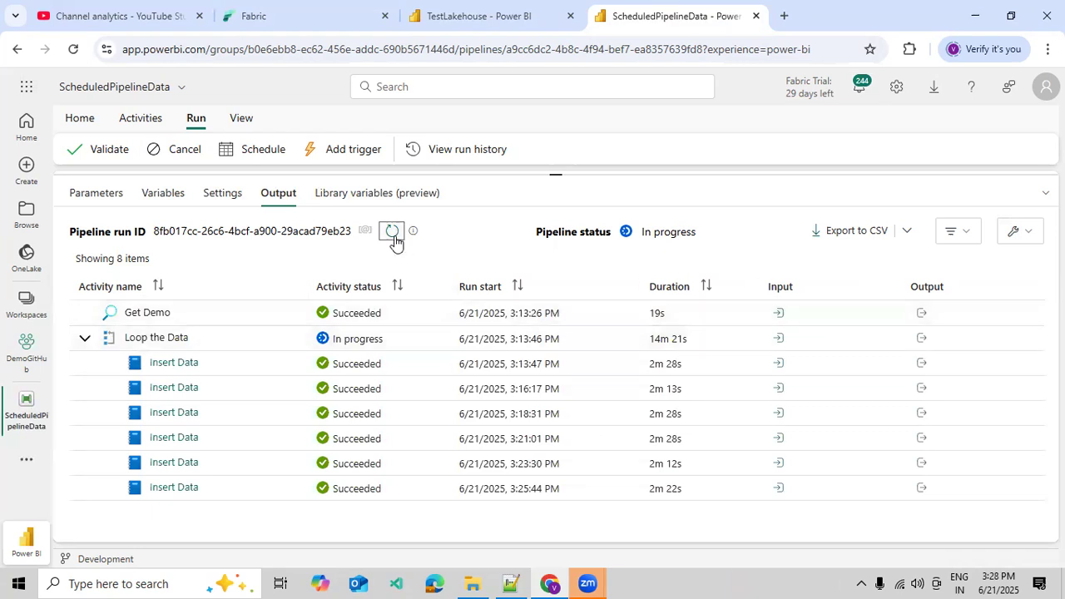
left_click(393, 235)
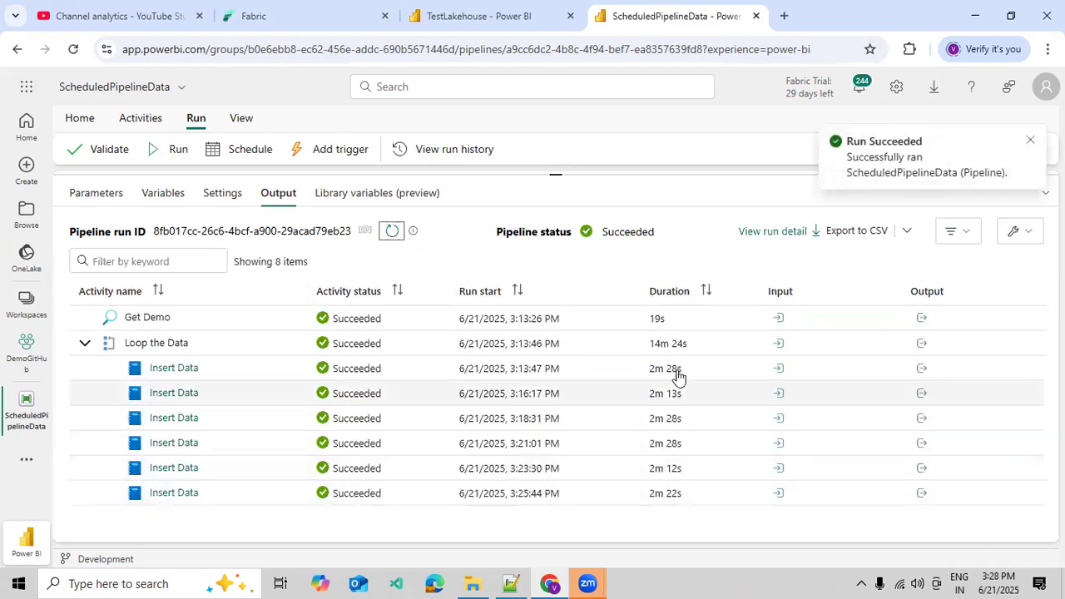
Reload the temploadscheduleinfo table in TestLakehouse and view its rows across the widened preview.
left_click(491, 23)
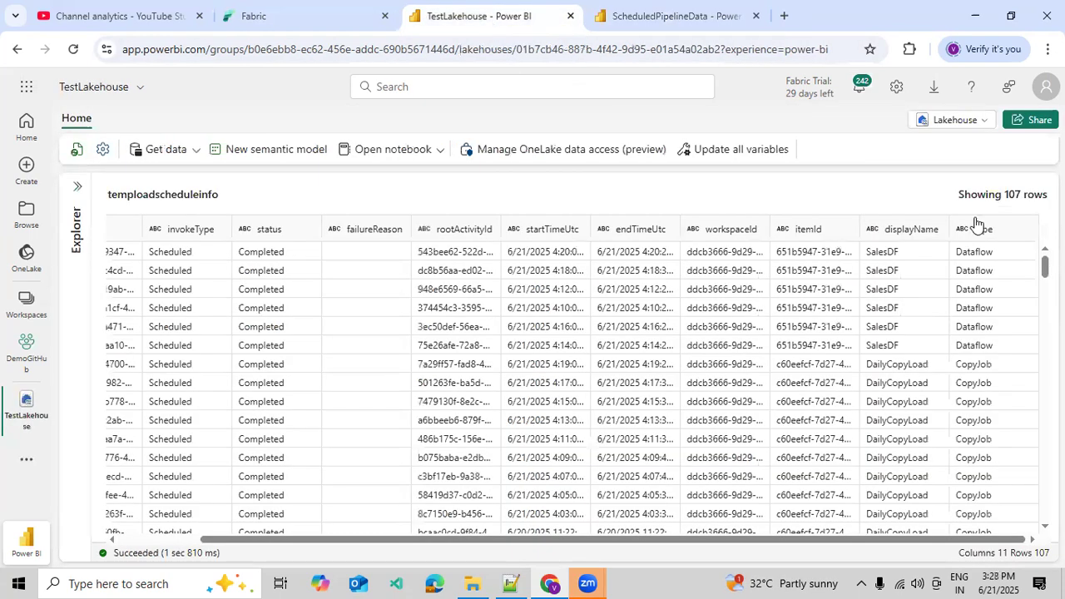
left_click(78, 190)
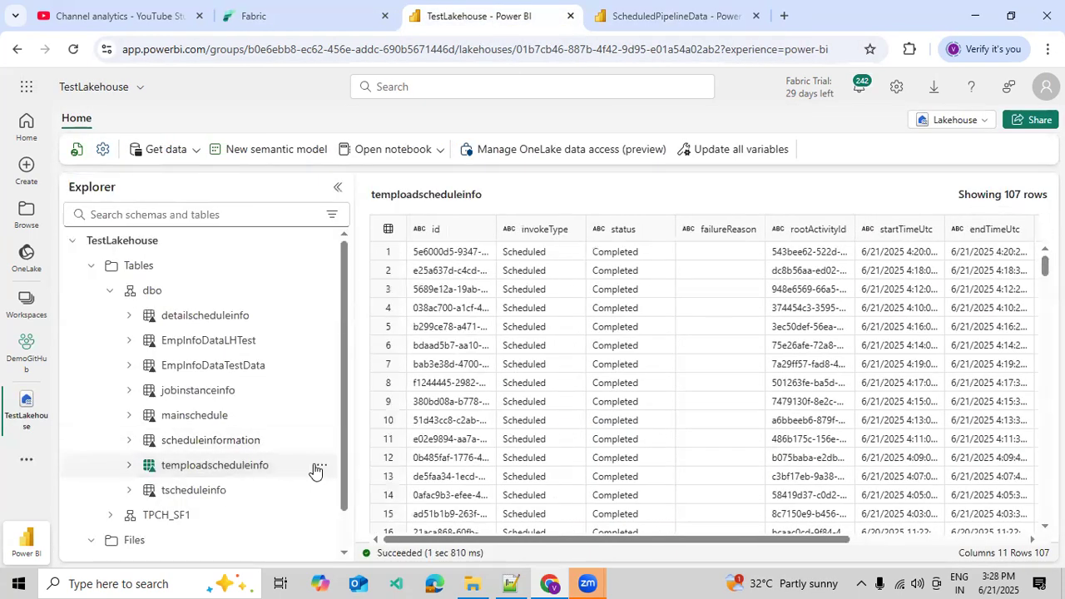
left_click(325, 466)
left_click(337, 444)
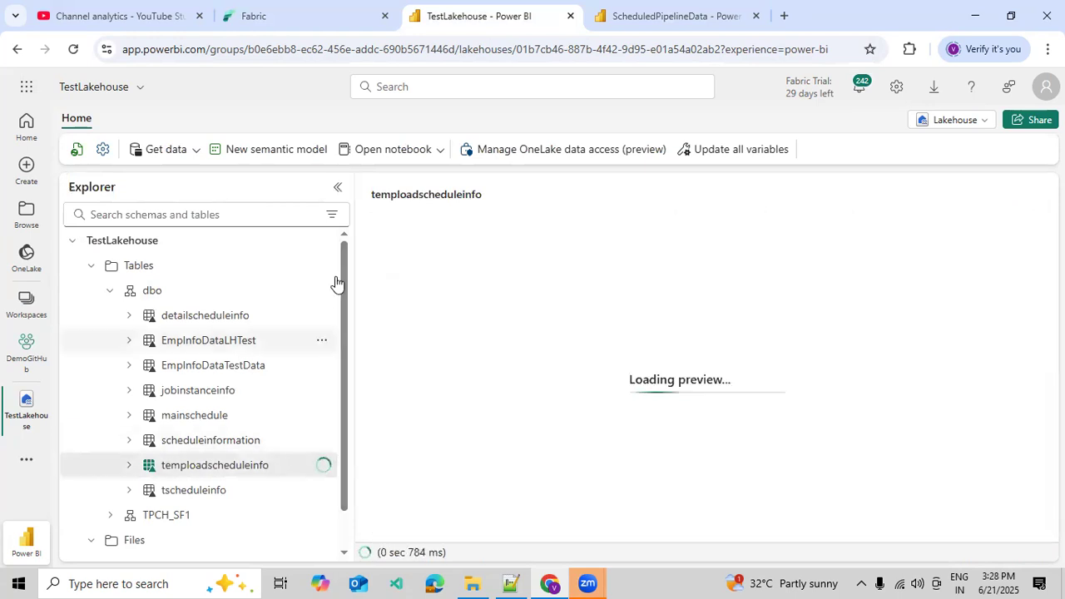
left_click(336, 191)
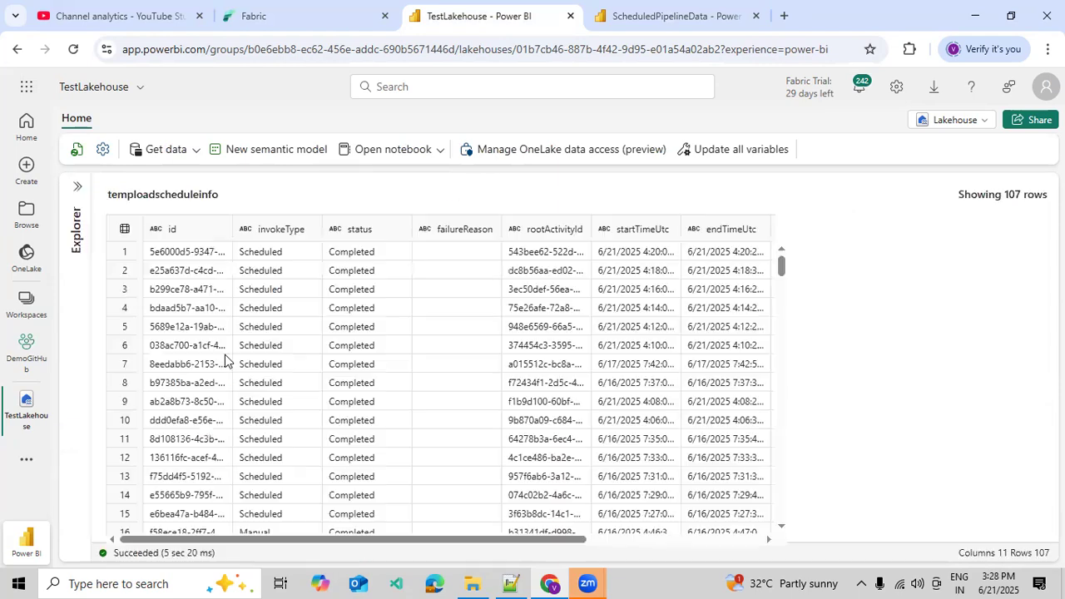
left_click(85, 194)
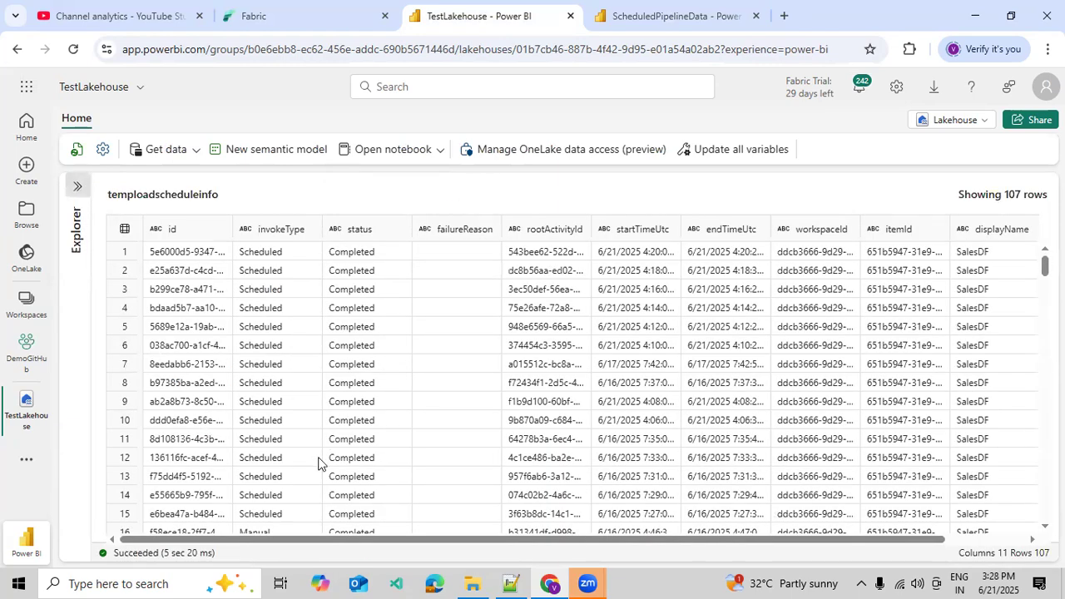
Refresh the temploadscheduleinfo table in TestLakehouse until the full row set loads, and collapse the explorer to widen the preview.
left_click(323, 471)
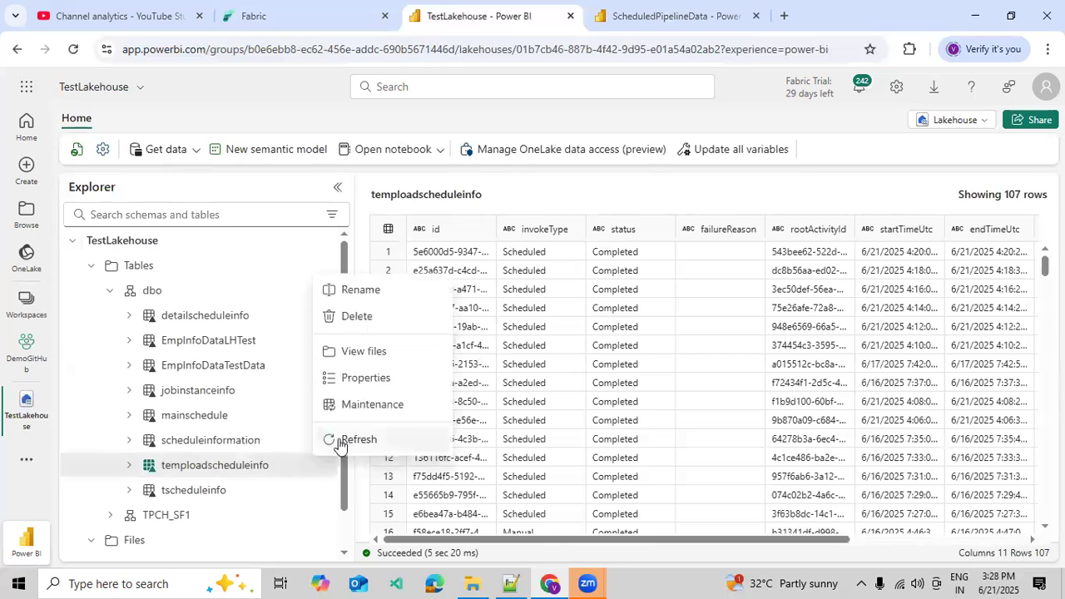
left_click(333, 438)
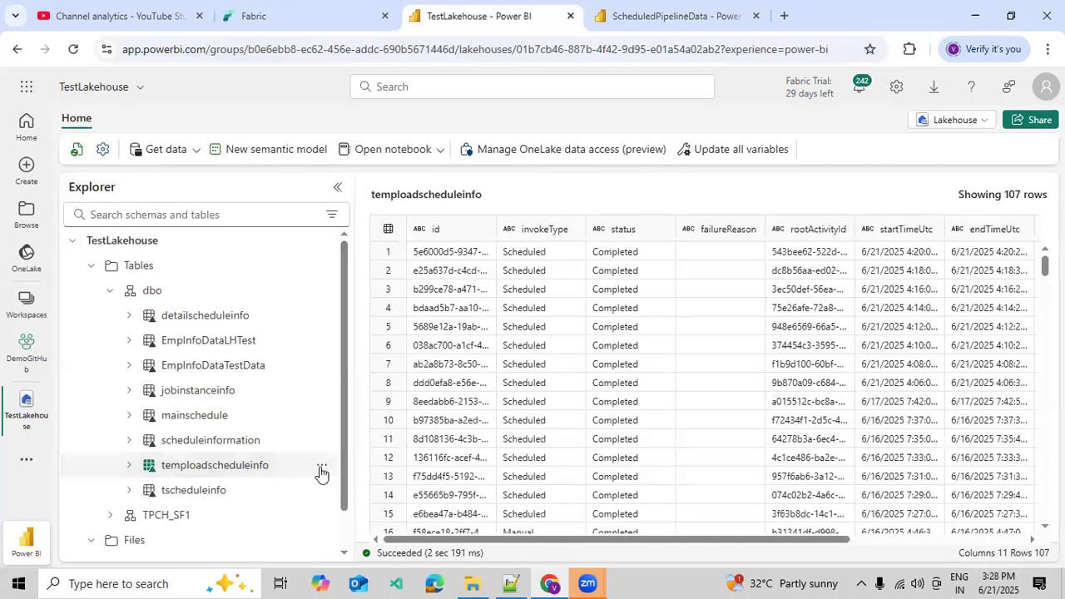
left_click(323, 465)
left_click(359, 439)
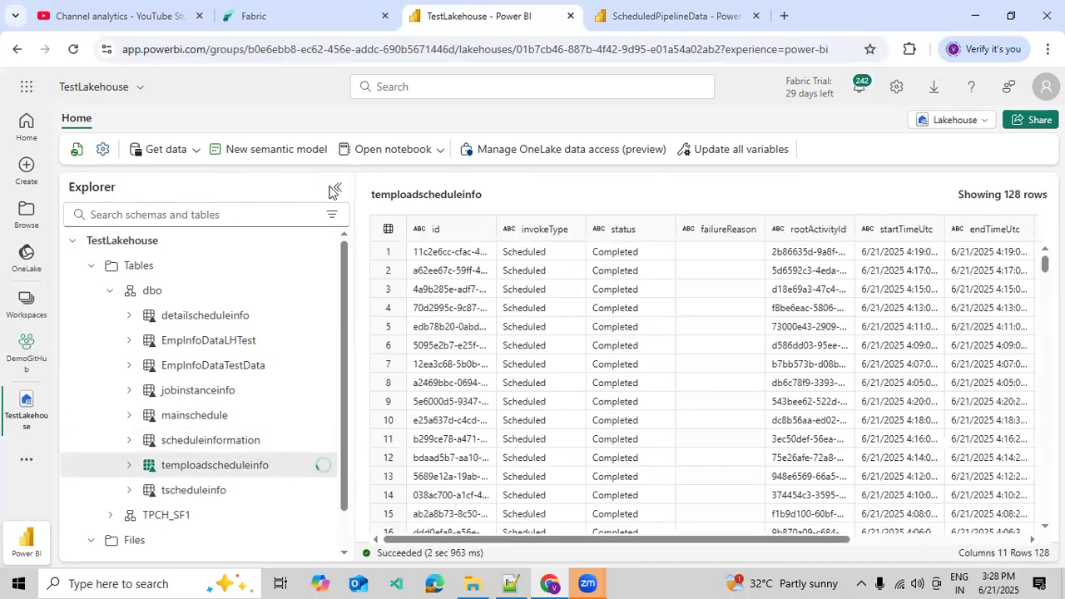
left_click(336, 192)
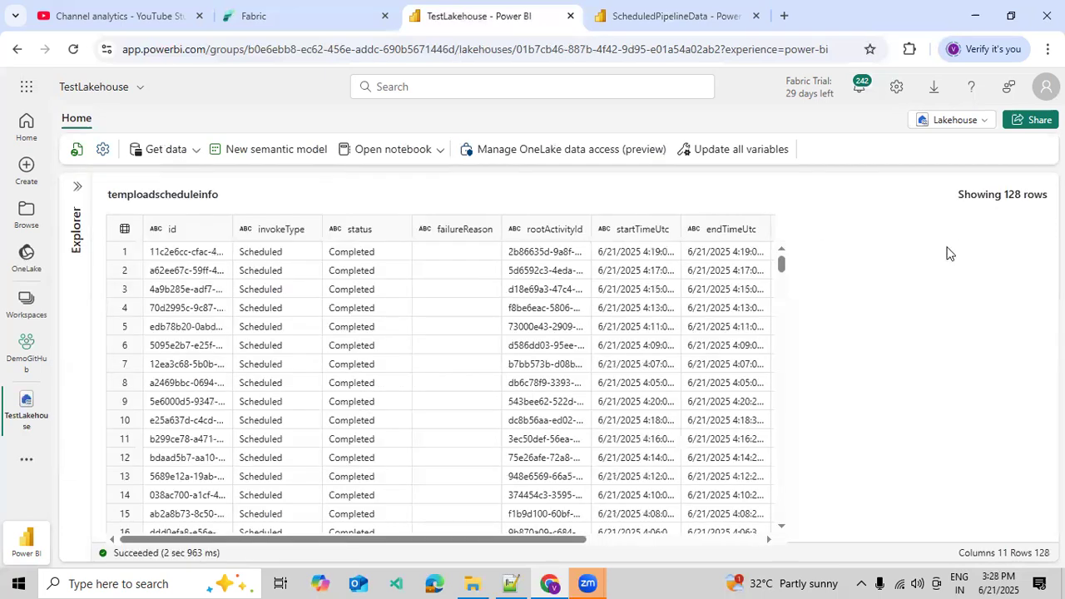
Examine the temploadscheduleinfo rows down to the end, checking the displayName, type, status and failureReason of each item's runs.
left_click_drag(784, 547, 917, 547)
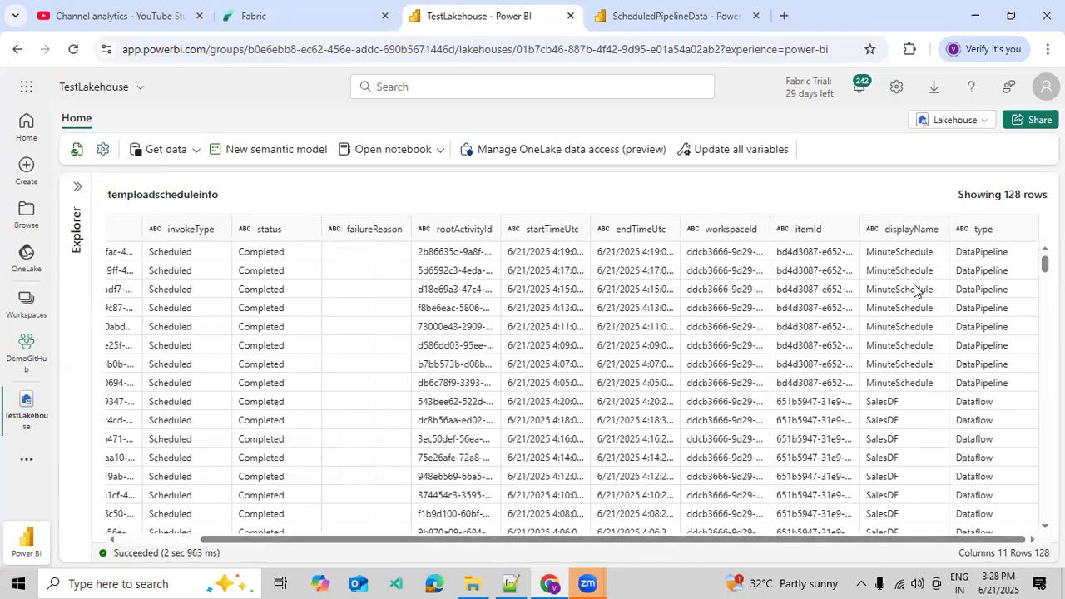
scroll(957, 366, "down", 2)
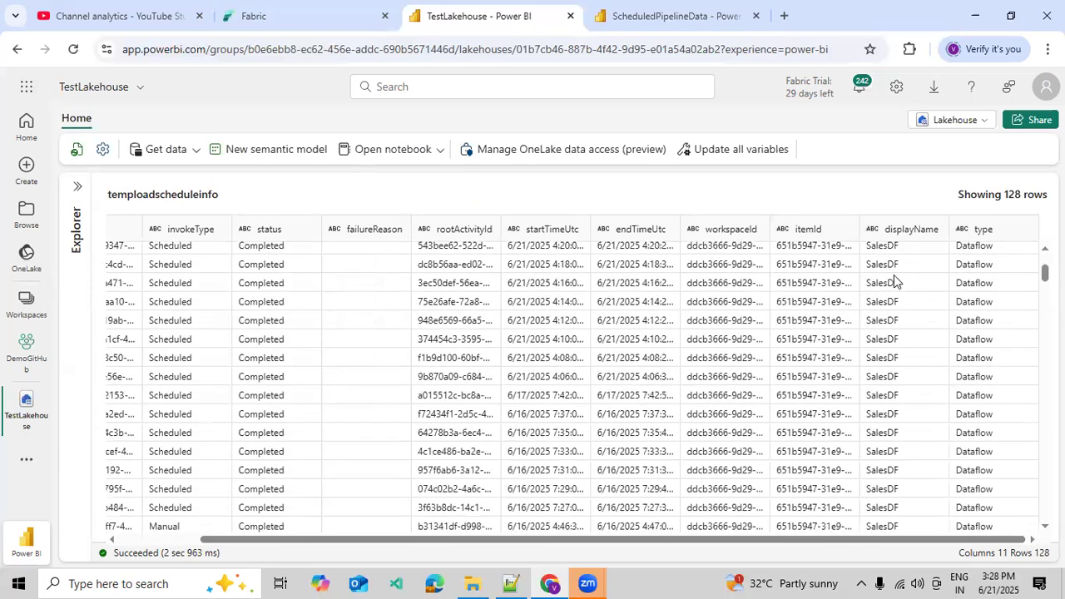
scroll(902, 350, "down", 5)
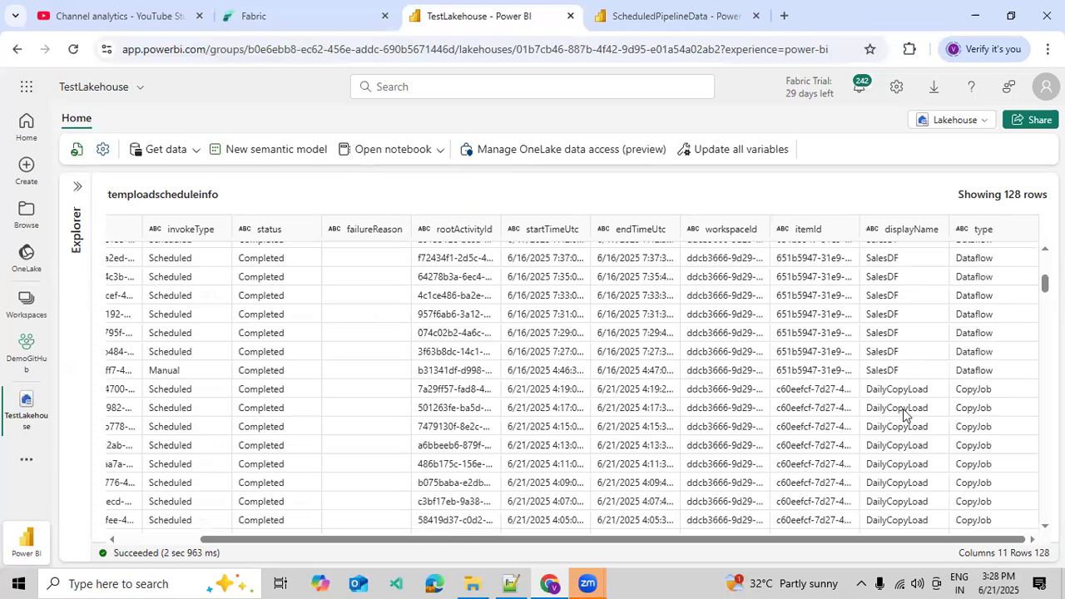
scroll(904, 414, "down", 8)
scroll(904, 414, "down", 4)
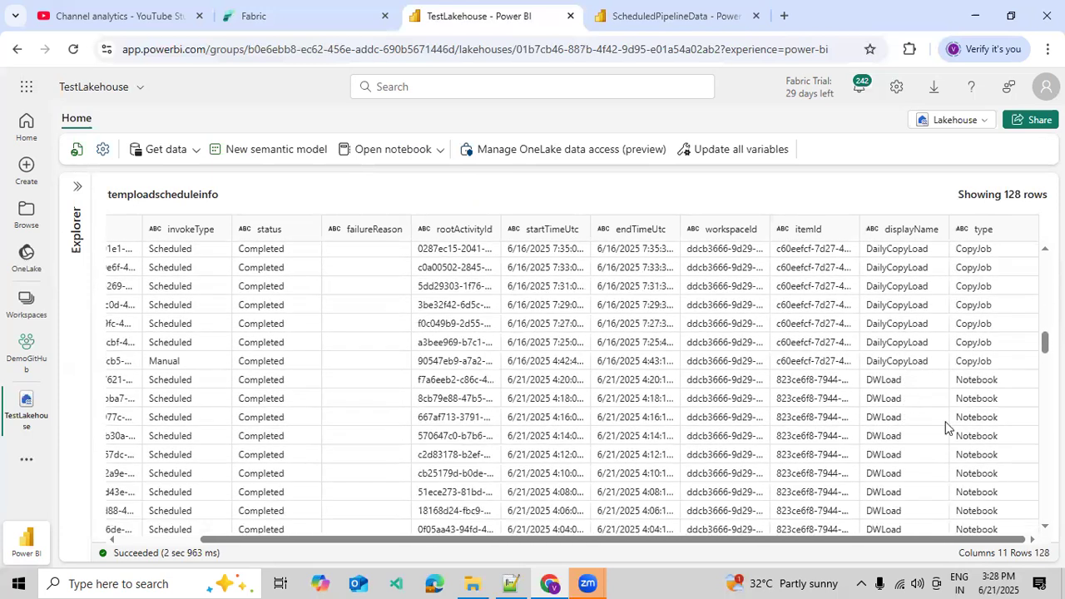
scroll(945, 427, "down", 15)
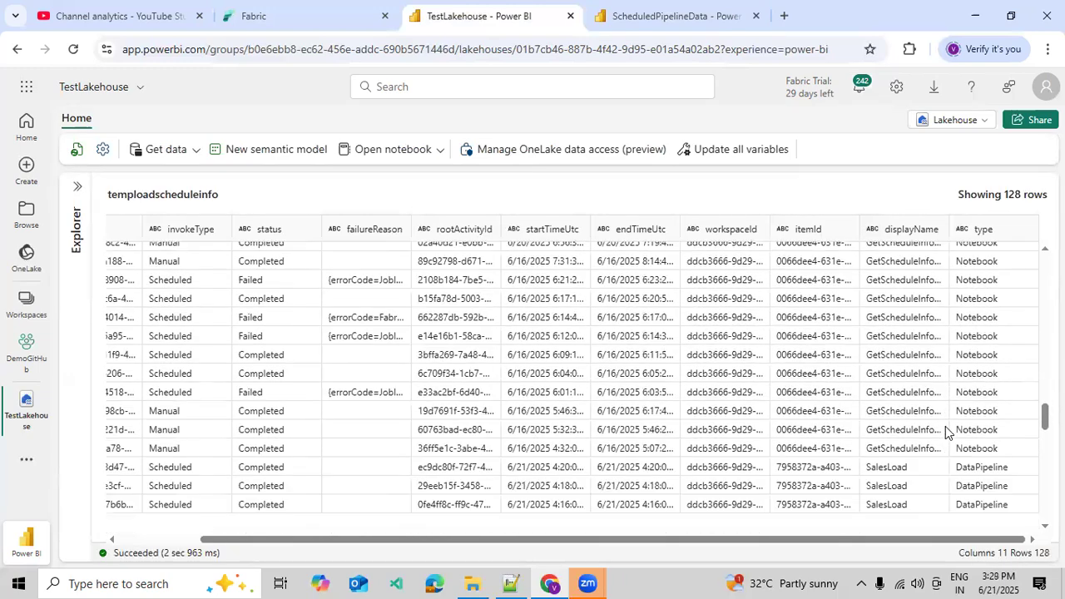
scroll(918, 374, "down", 4)
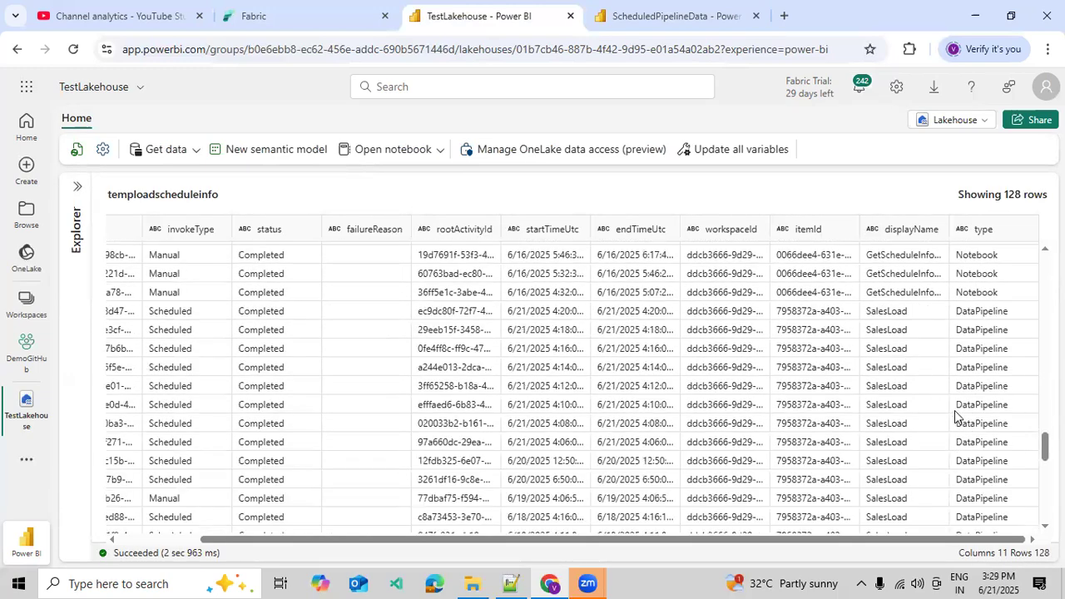
scroll(954, 412, "down", 6)
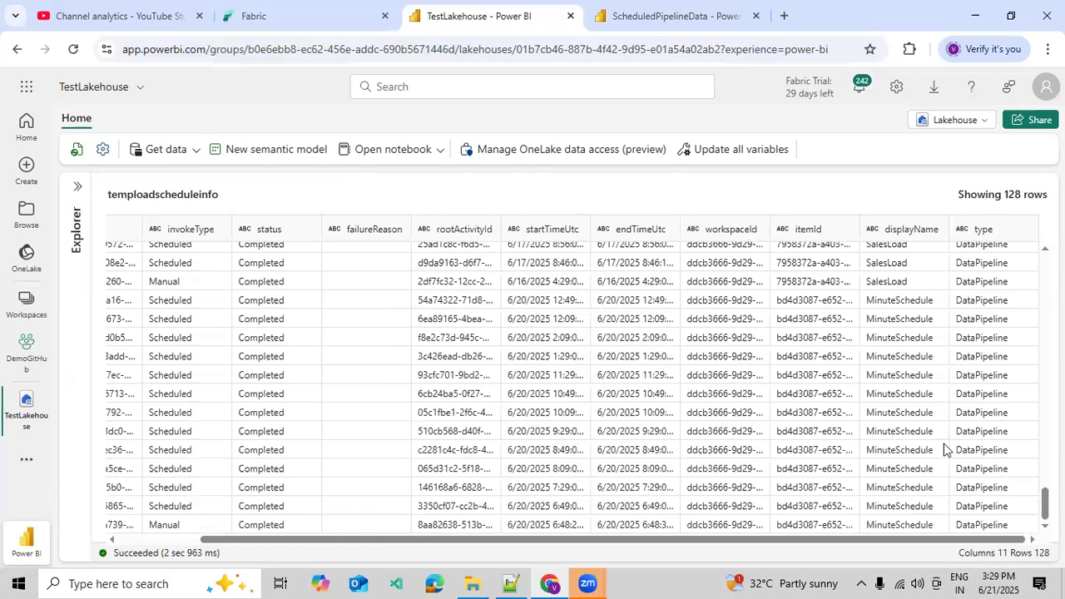
Check the distinct values listed for the displayName and type columns, keeping all values selected.
scroll(943, 449, "up", 3)
left_click(930, 229)
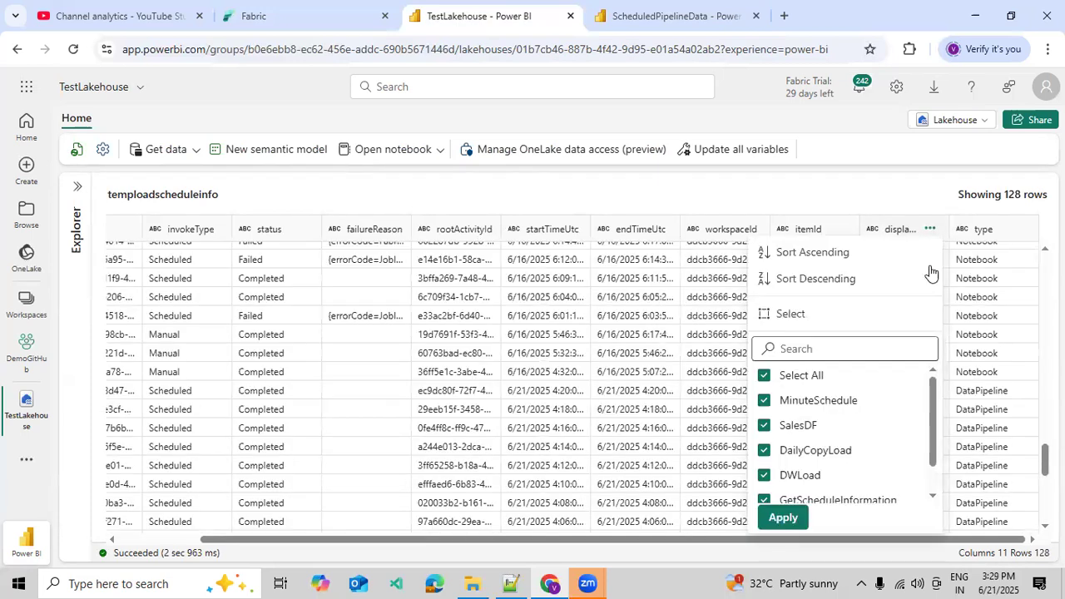
scroll(885, 447, "down", 2)
scroll(832, 428, "up", 2)
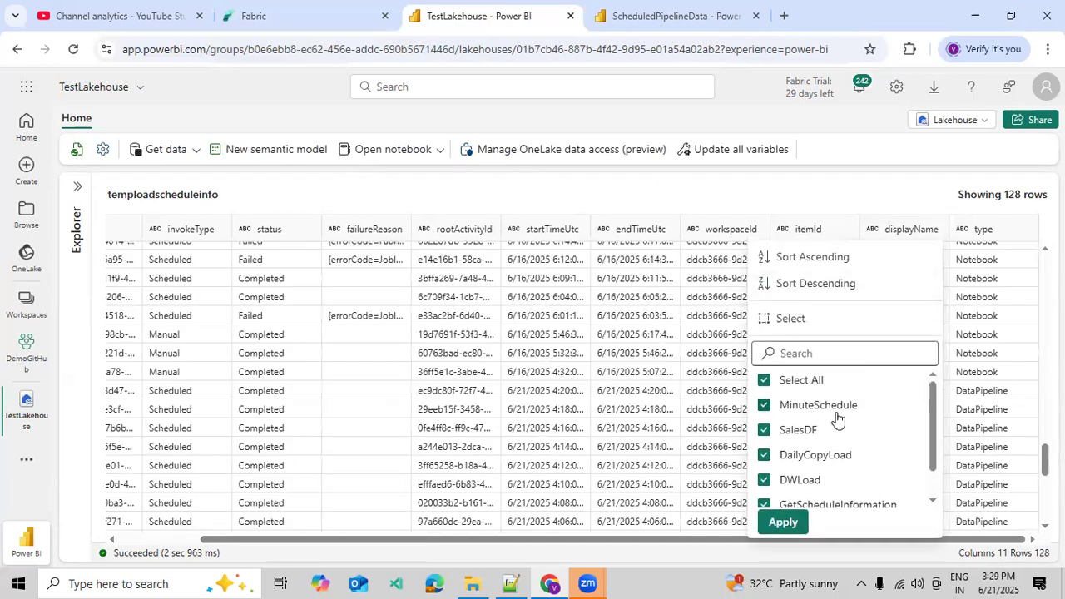
scroll(823, 431, "down", 2)
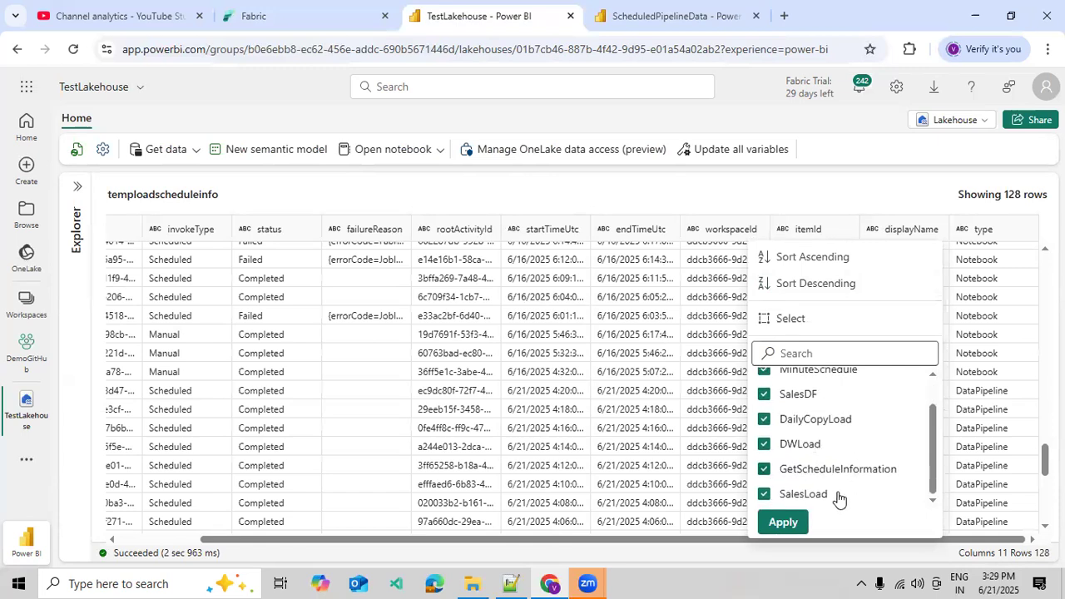
left_click(1014, 229)
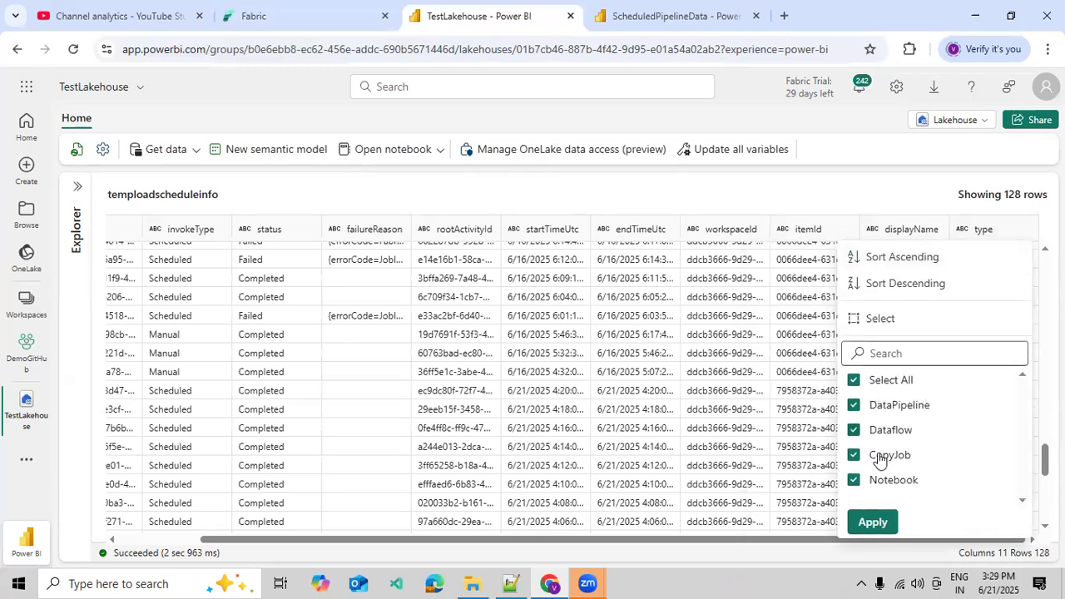
left_click(727, 353)
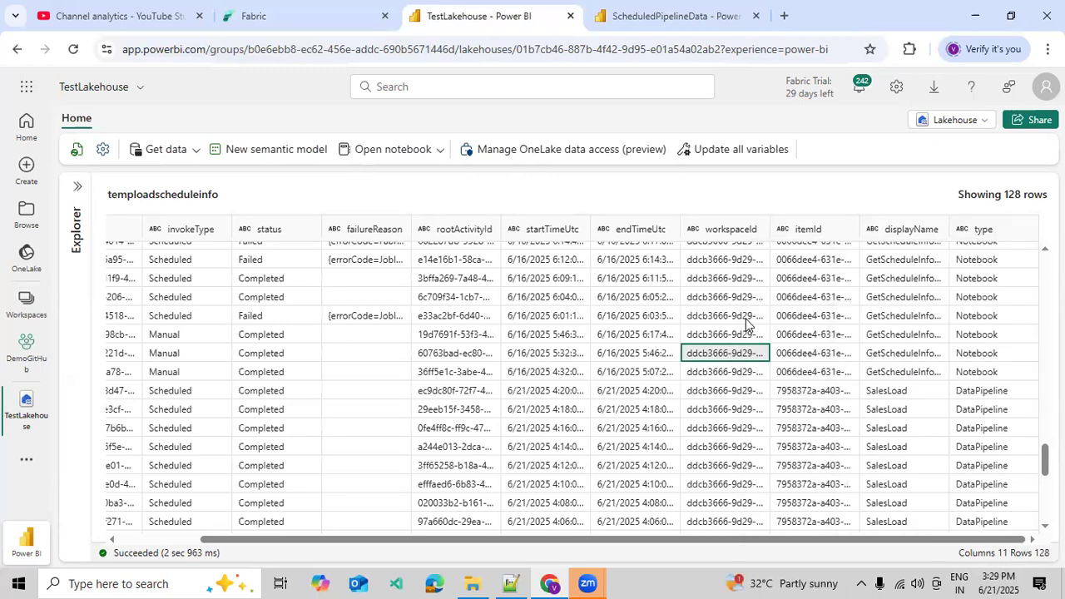
Check the distinct values listed for the itemId and workspaceId columns without applying a filter.
left_click(844, 234)
scroll(936, 436, "down", 3)
scroll(936, 436, "up", 5)
left_click(794, 356)
left_click(751, 230)
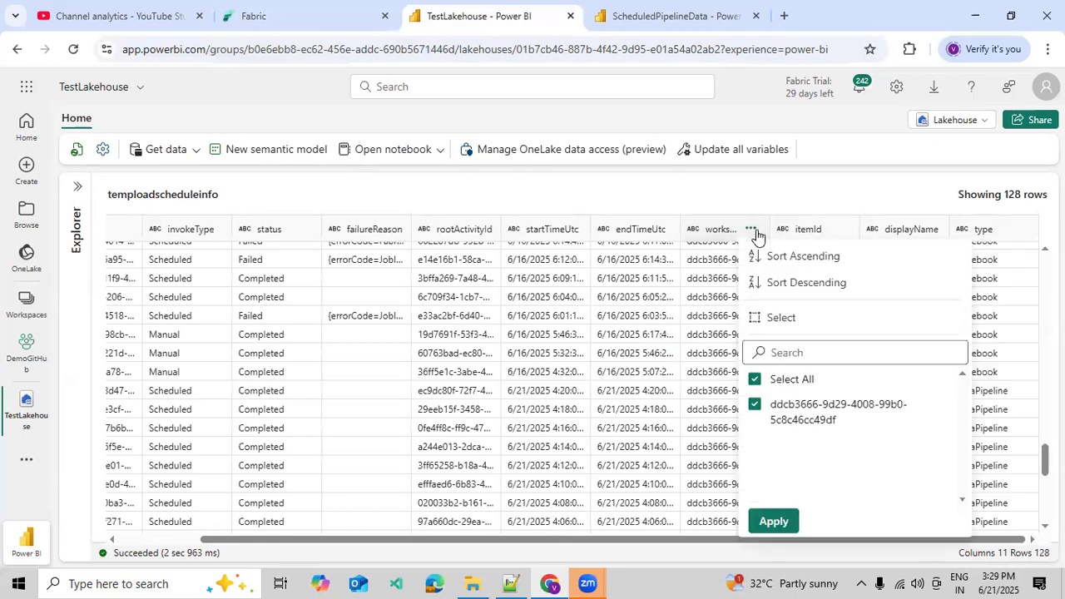
left_click(515, 356)
Look back through the earlier temploadscheduleinfo rows, reviewing the run times and item details.
scroll(363, 337, "up", 5)
scroll(364, 335, "up", 6)
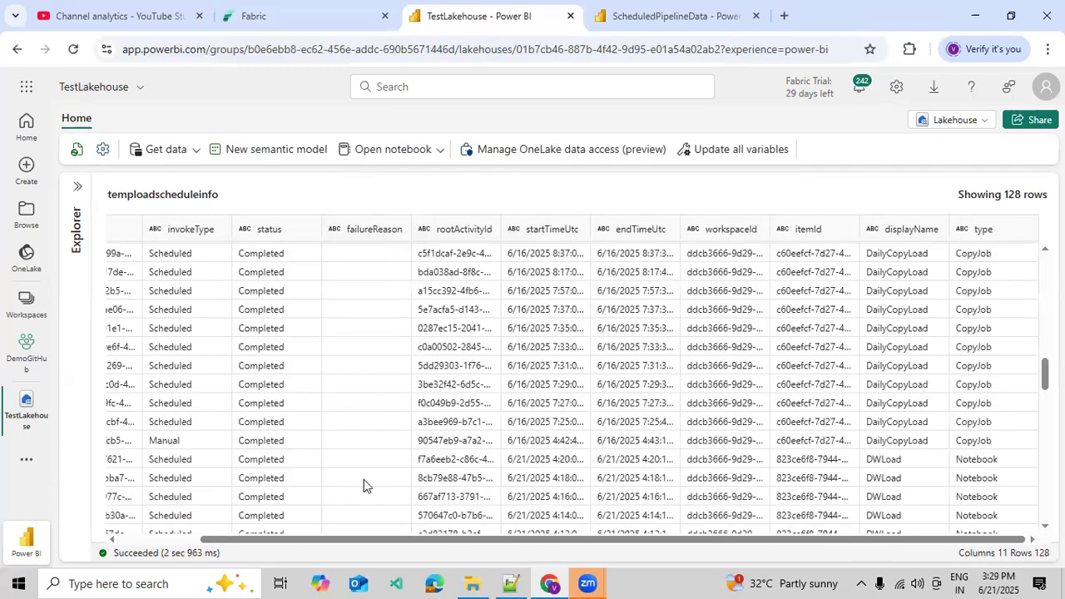
left_click_drag(313, 539, 414, 538)
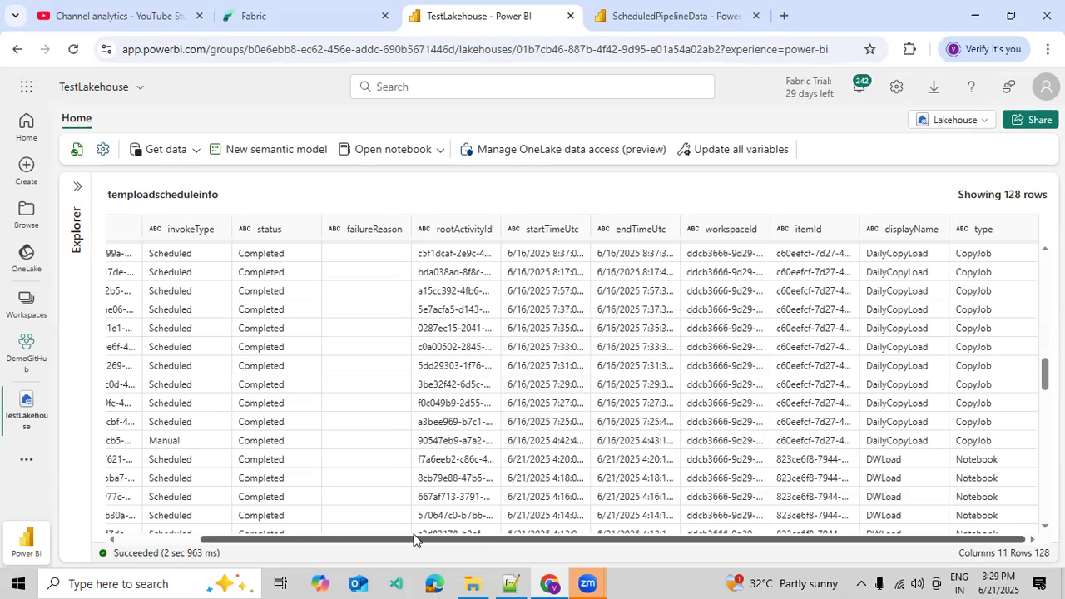
scroll(624, 439, "up", 5)
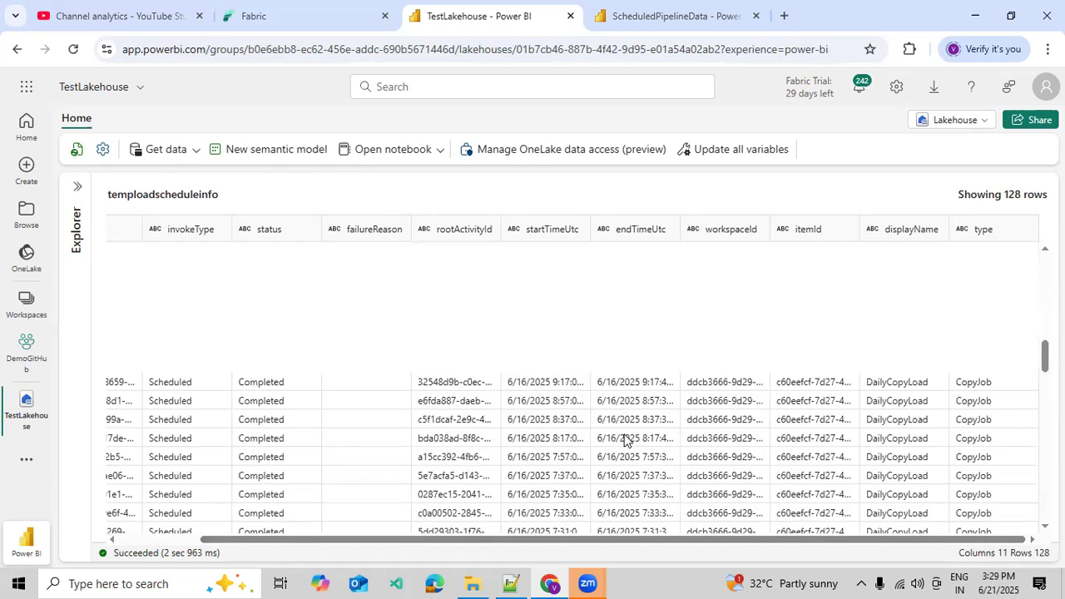